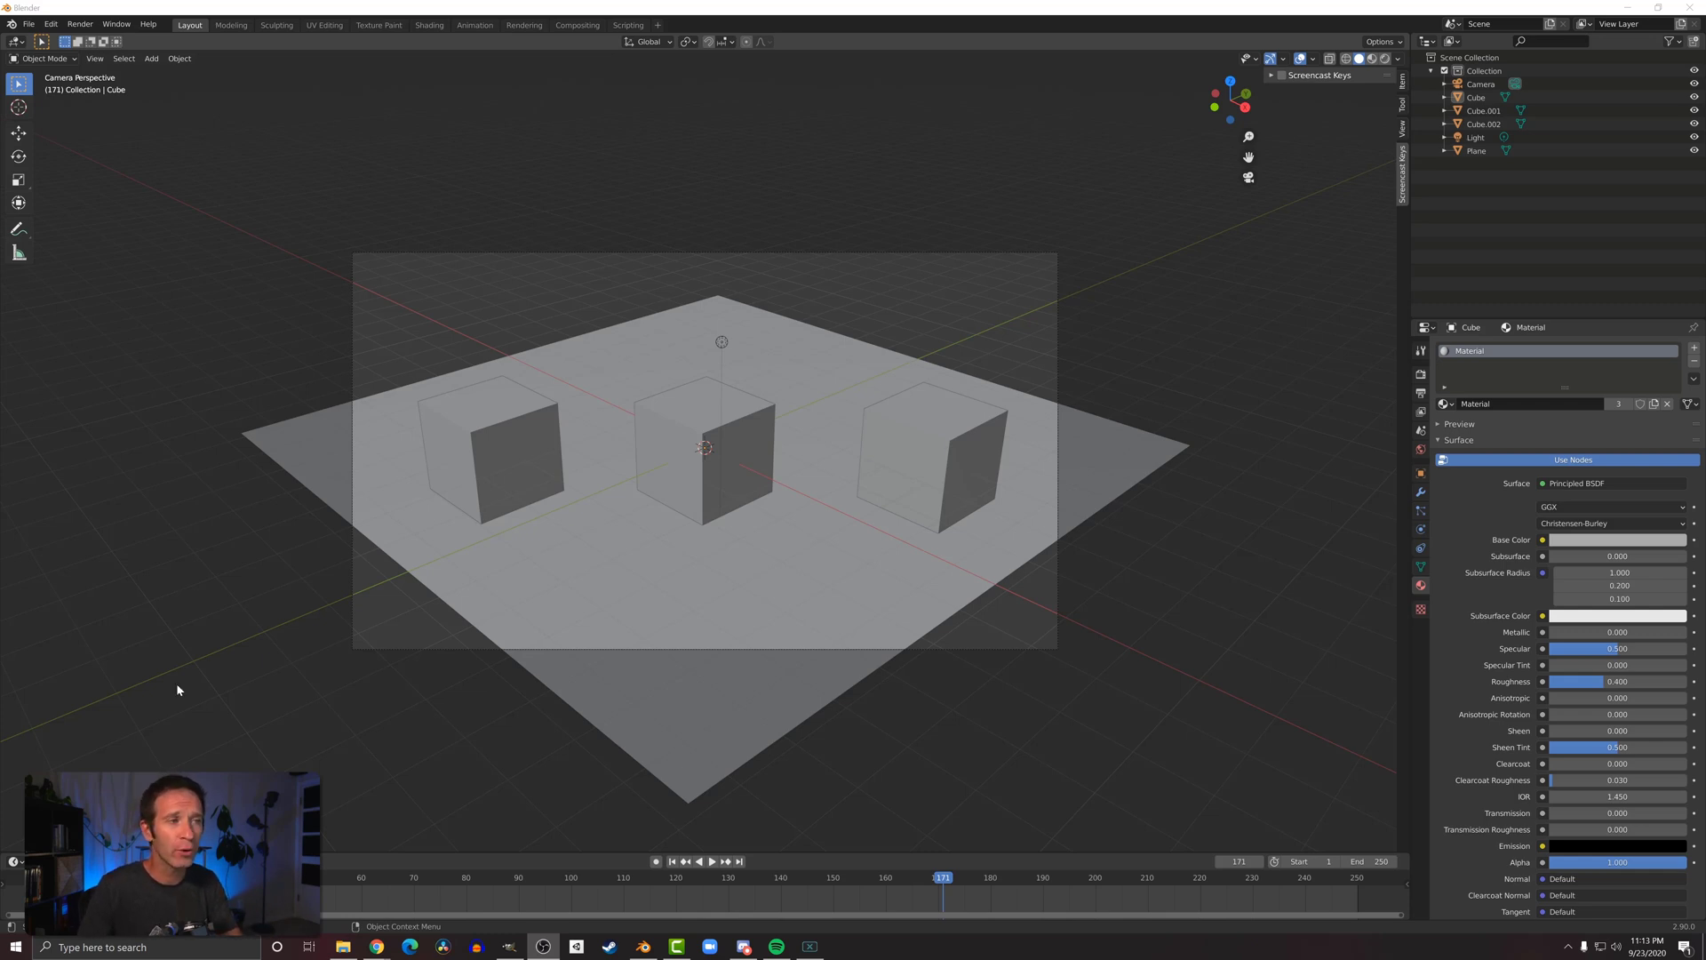
Step: Render the current frame with F12, review the preview, then close it
left_click(612, 705)
key("F12")
left_click_drag(873, 312, 877, 226)
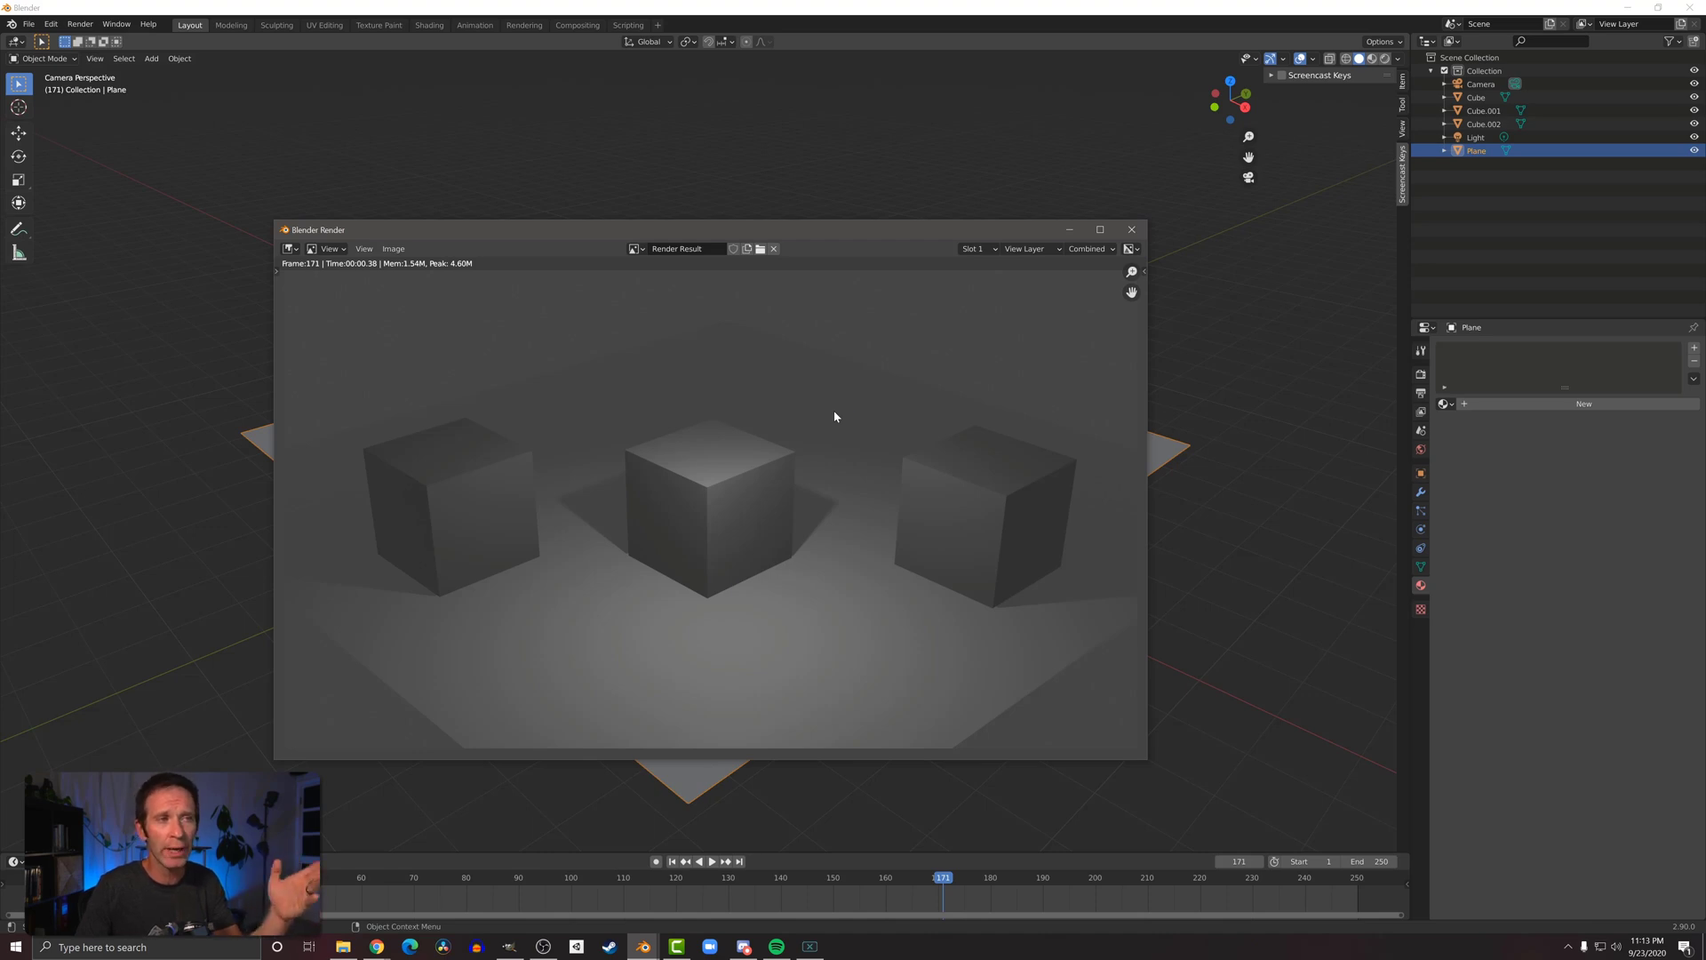
left_click(1133, 230)
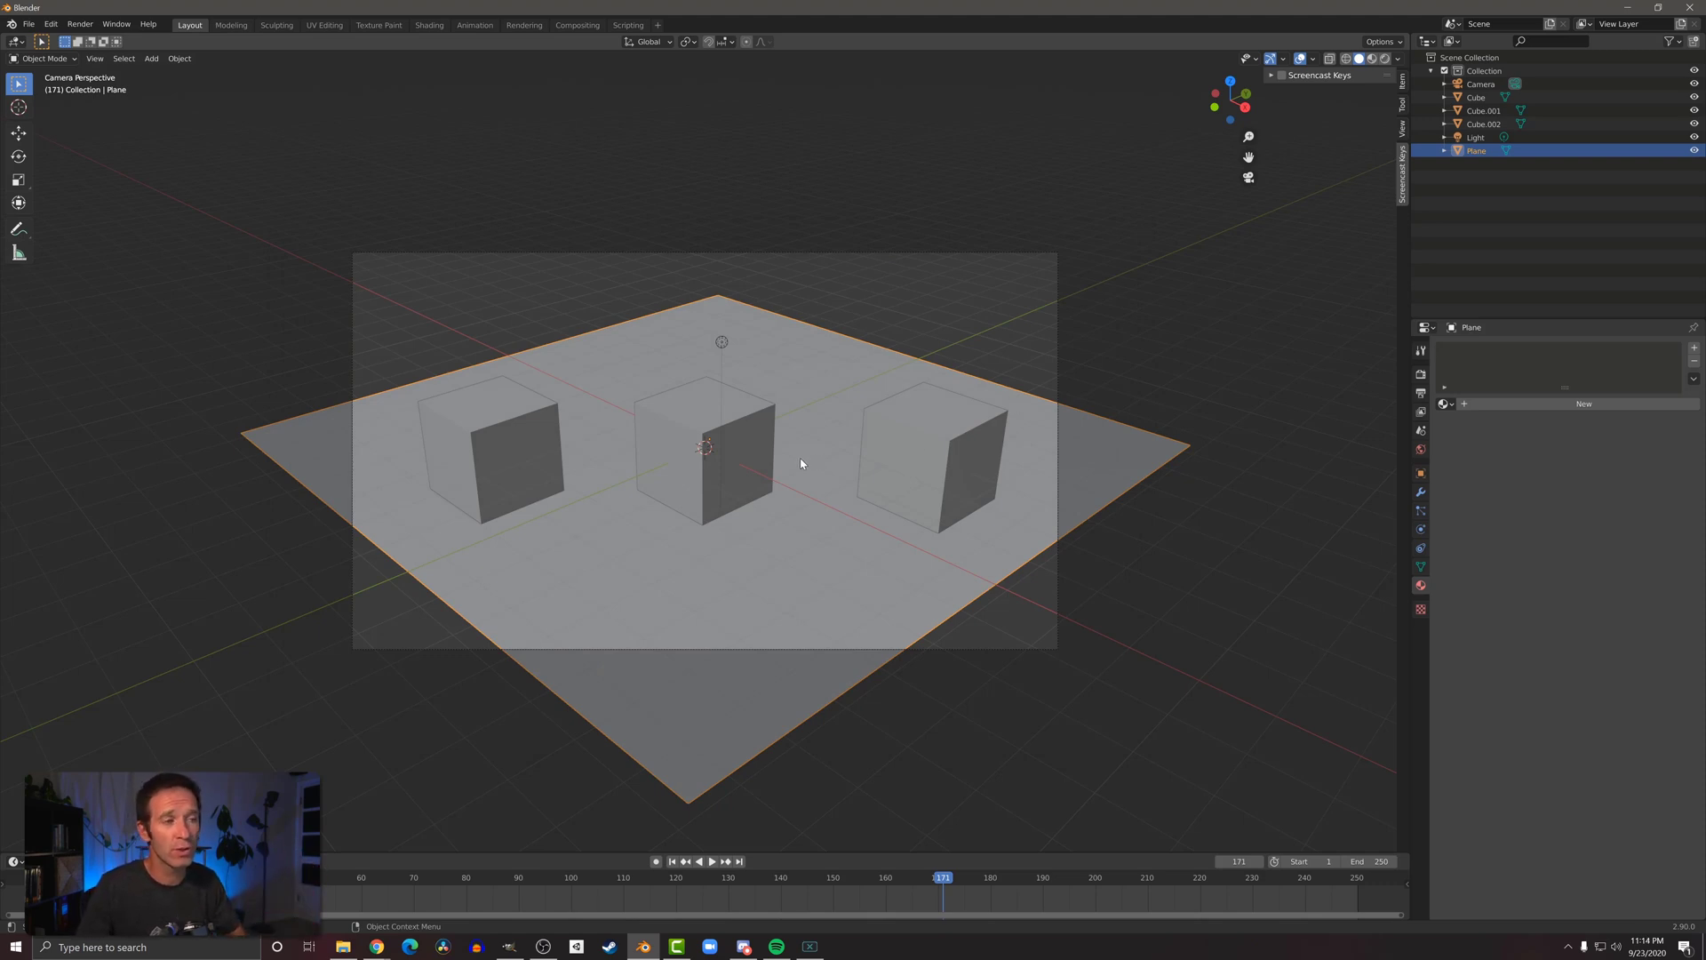
Step: Rename the middle cube's material to 'Pink' and set its base colour to pink
left_click(749, 457)
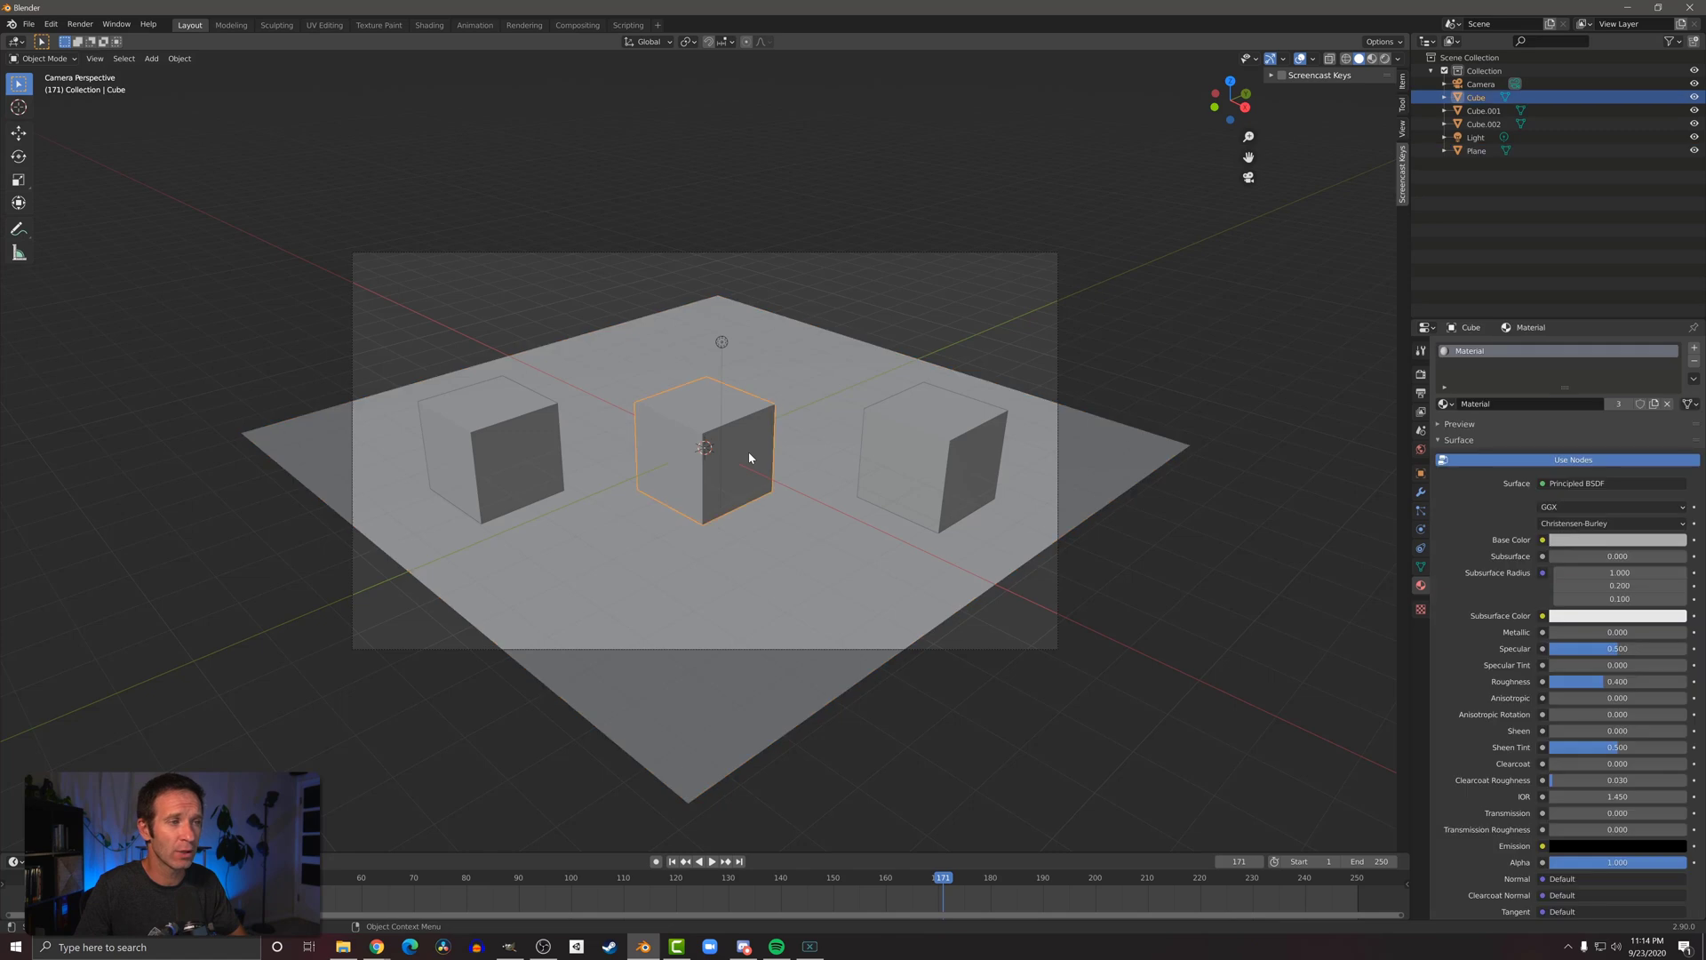
double_click(1506, 405)
type("Pink")
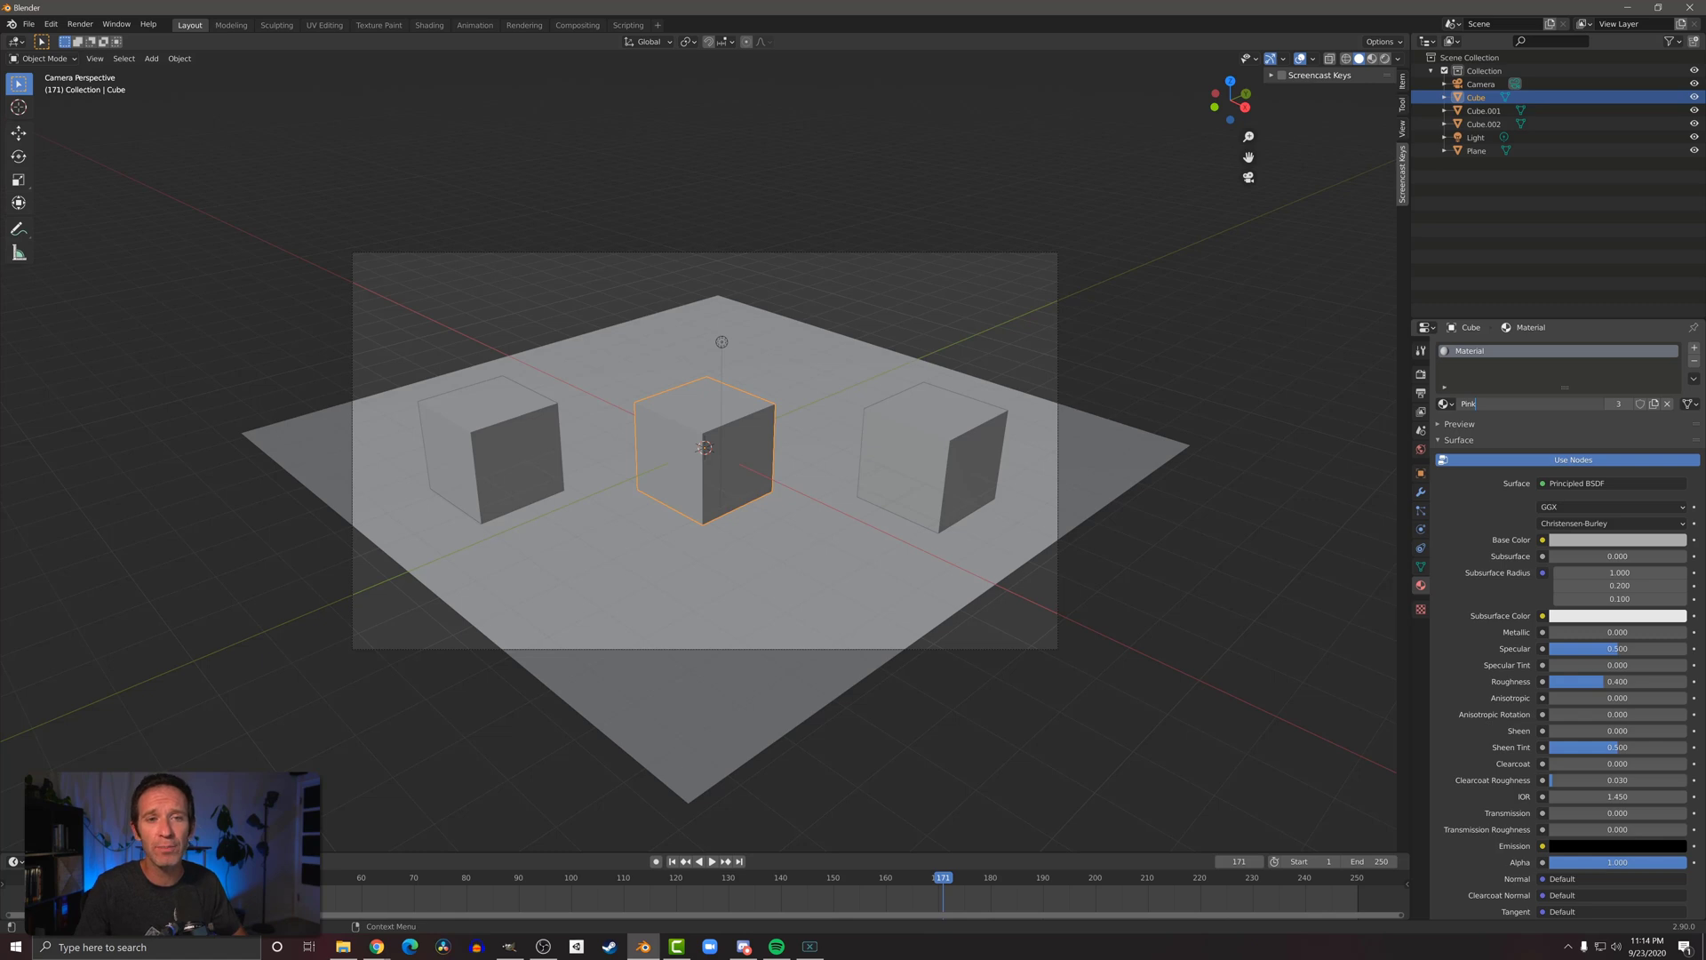
key("Return")
left_click(1604, 540)
left_click_drag(1625, 401, 1631, 422)
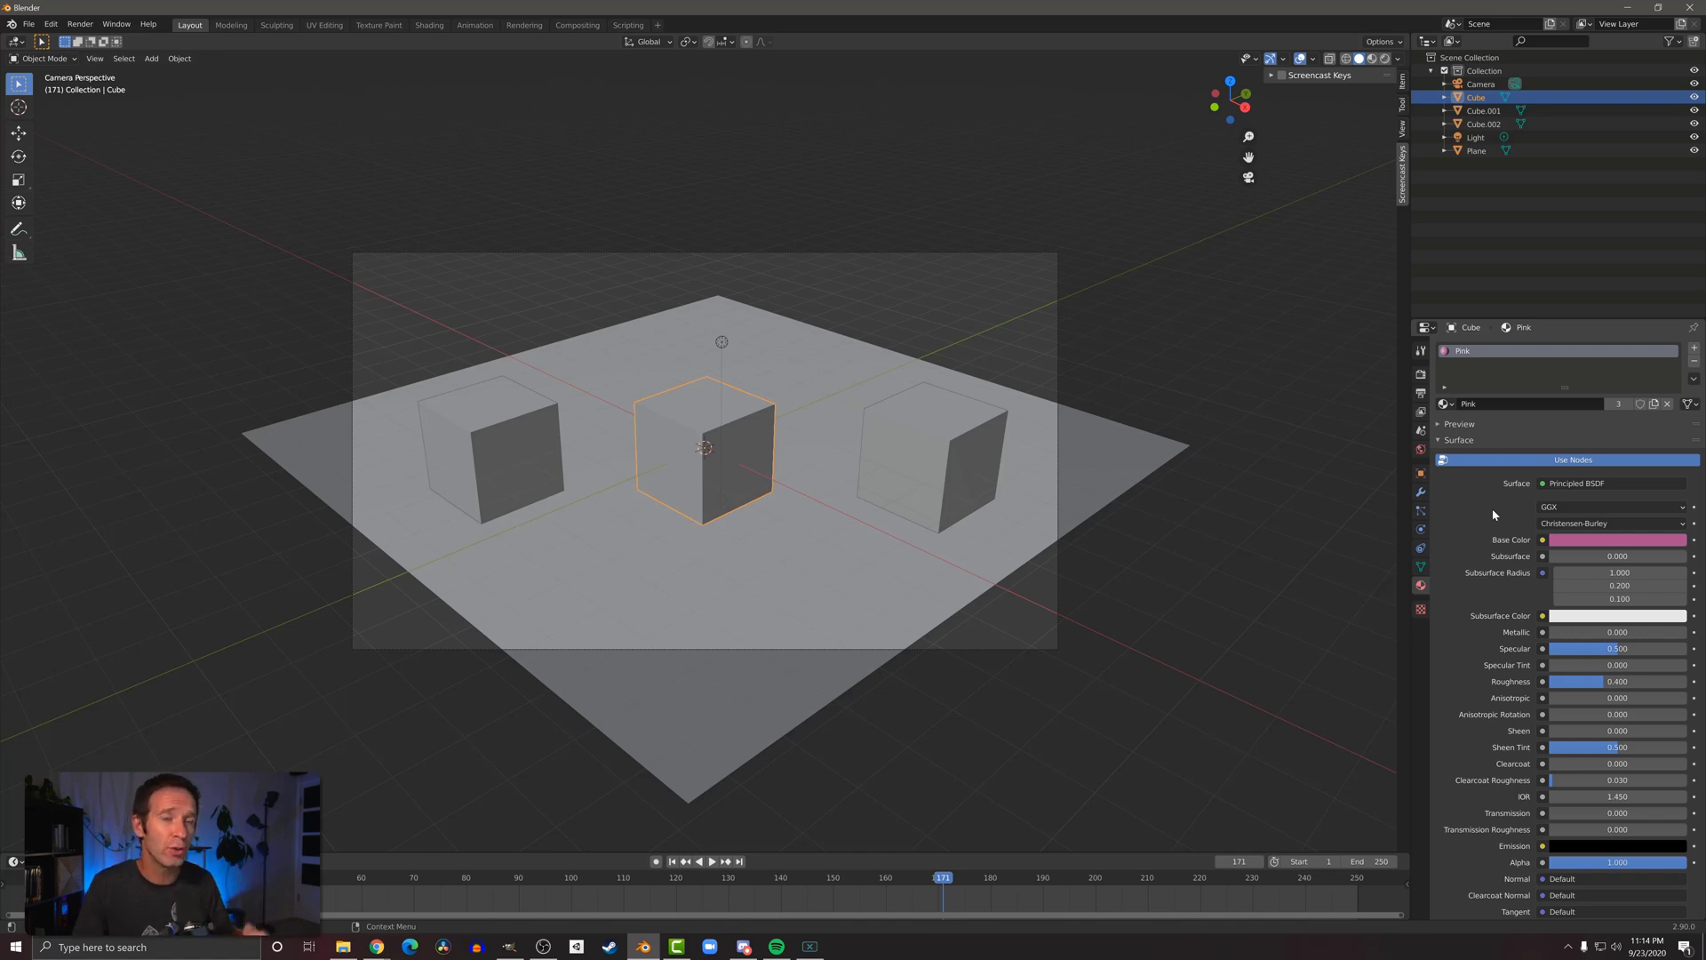
Step: Set the Pink material's Viewport Display colour to light green, then deselect the cube
scroll(1491, 508, "down", 5)
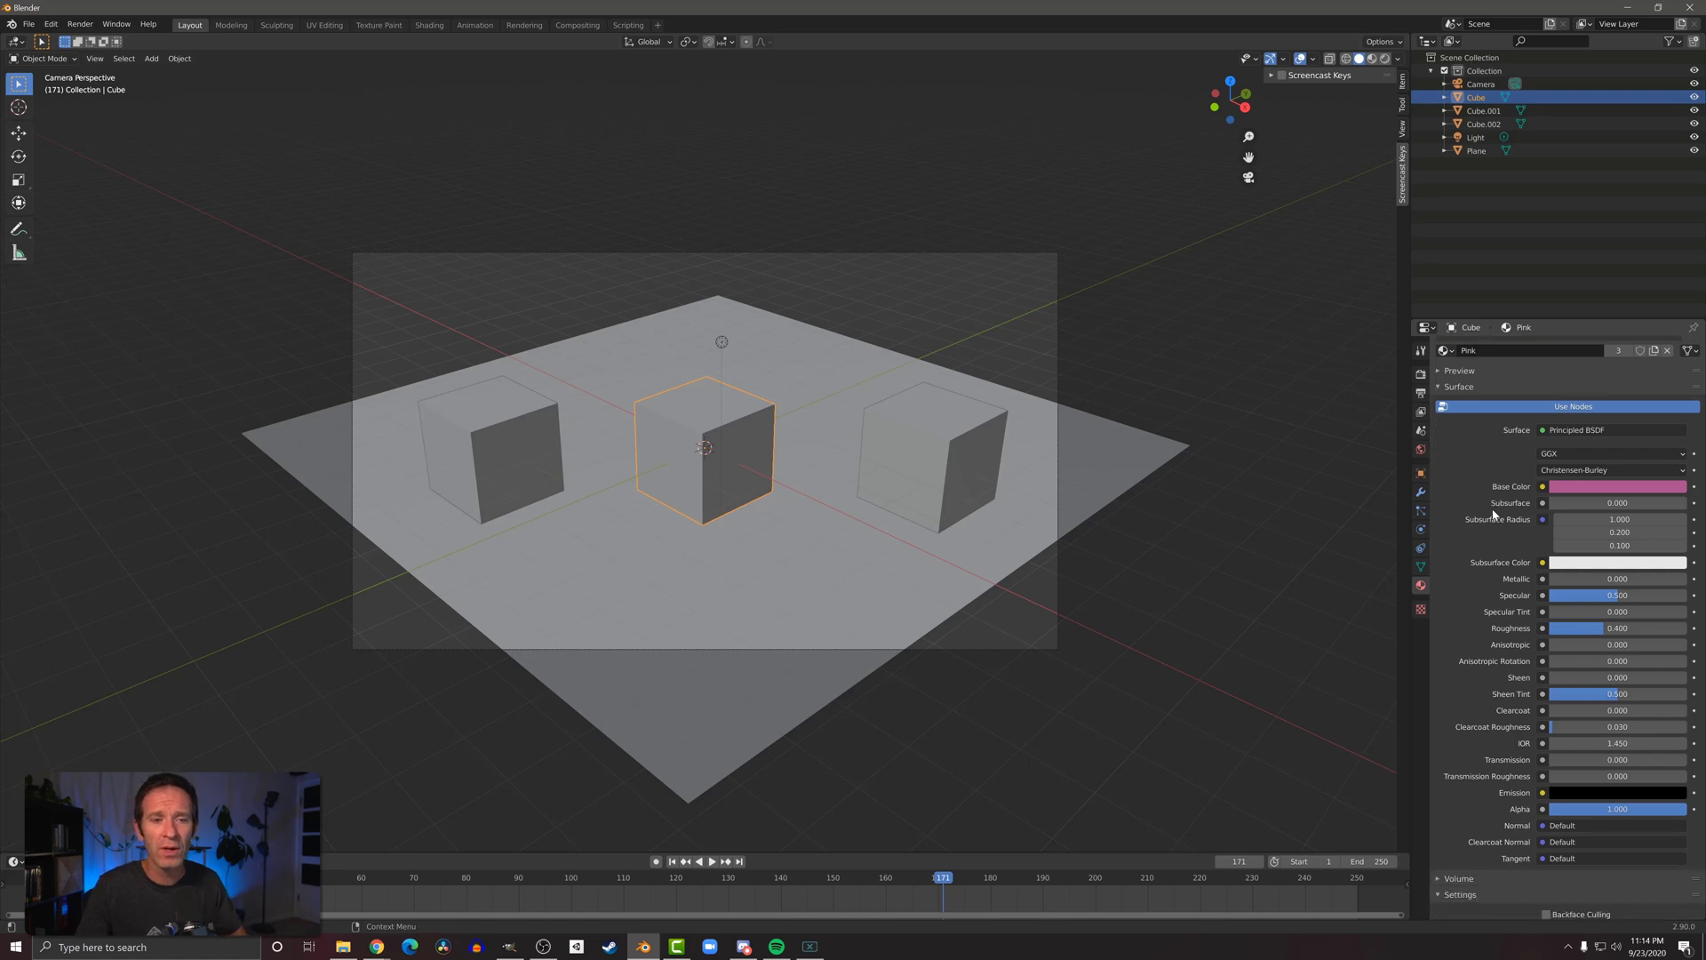
scroll(1493, 514, "down", 3)
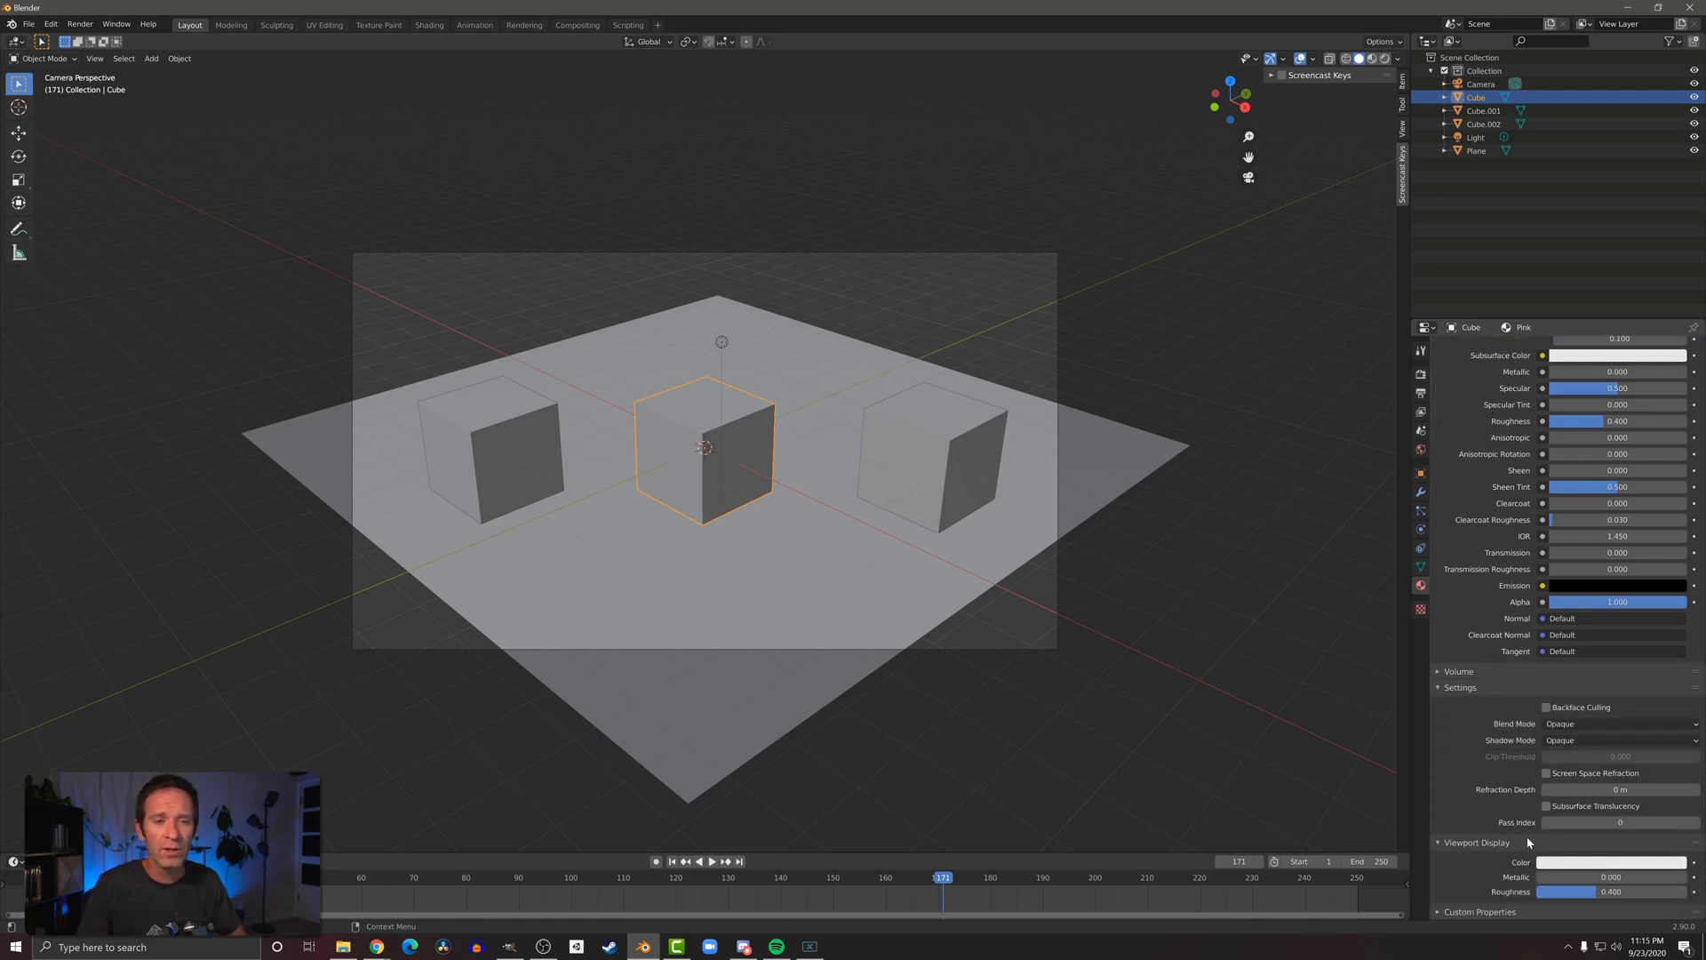
left_click(1575, 868)
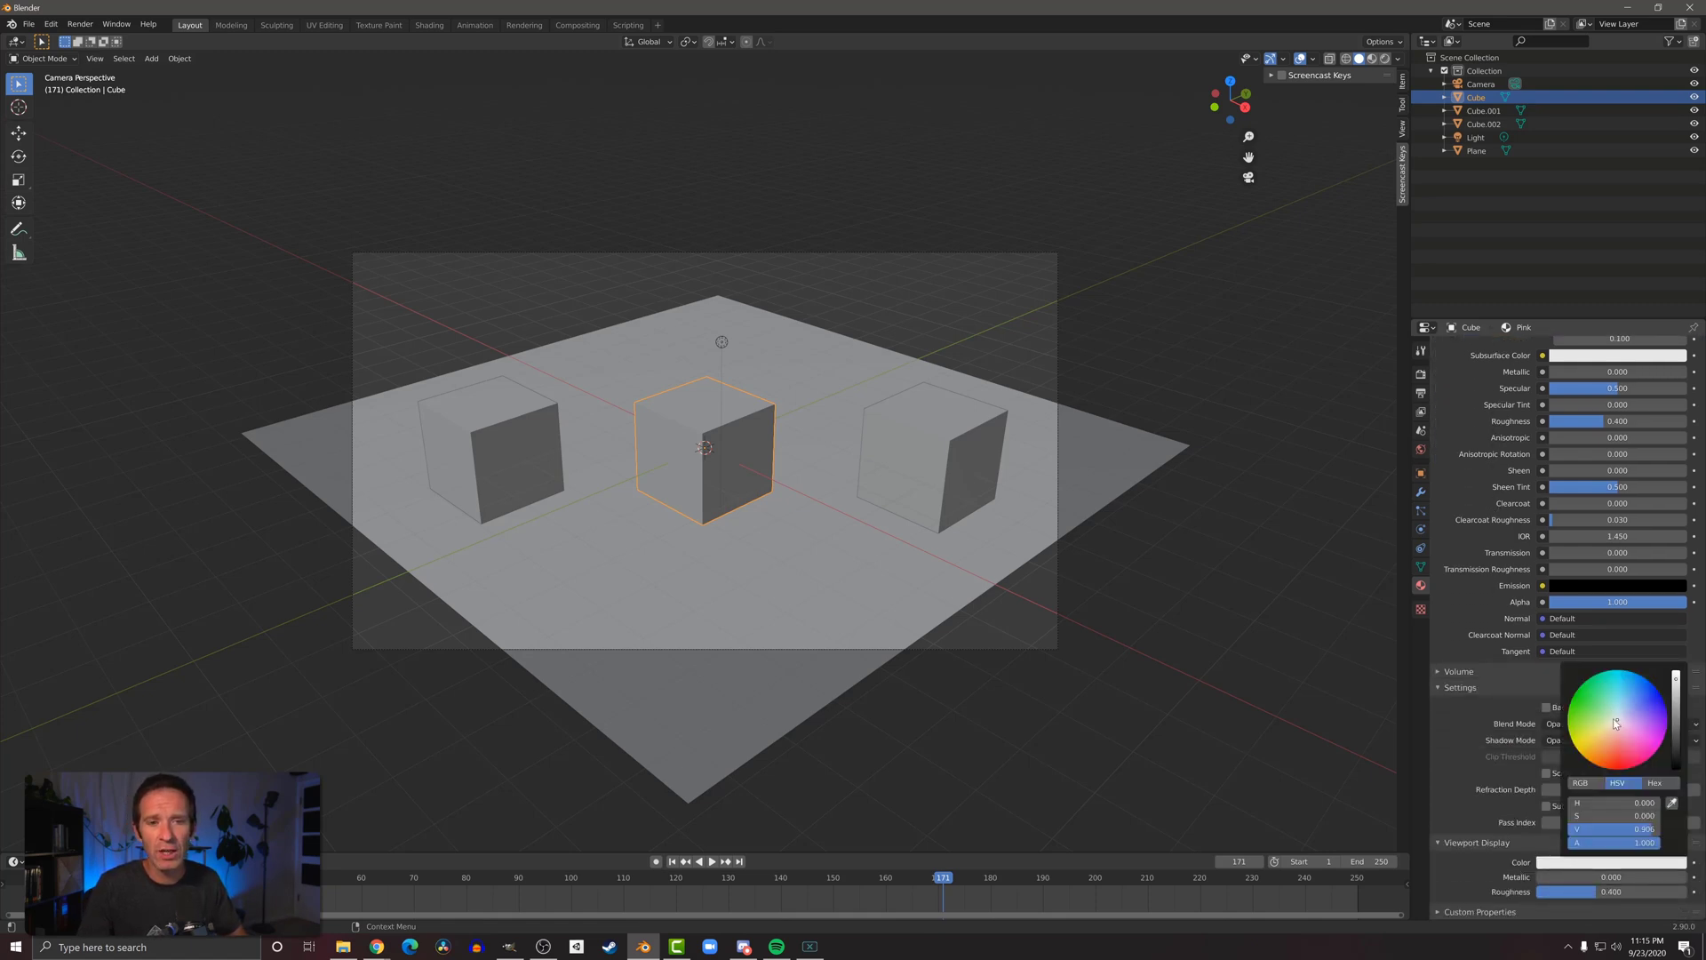
left_click_drag(1615, 724, 1599, 718)
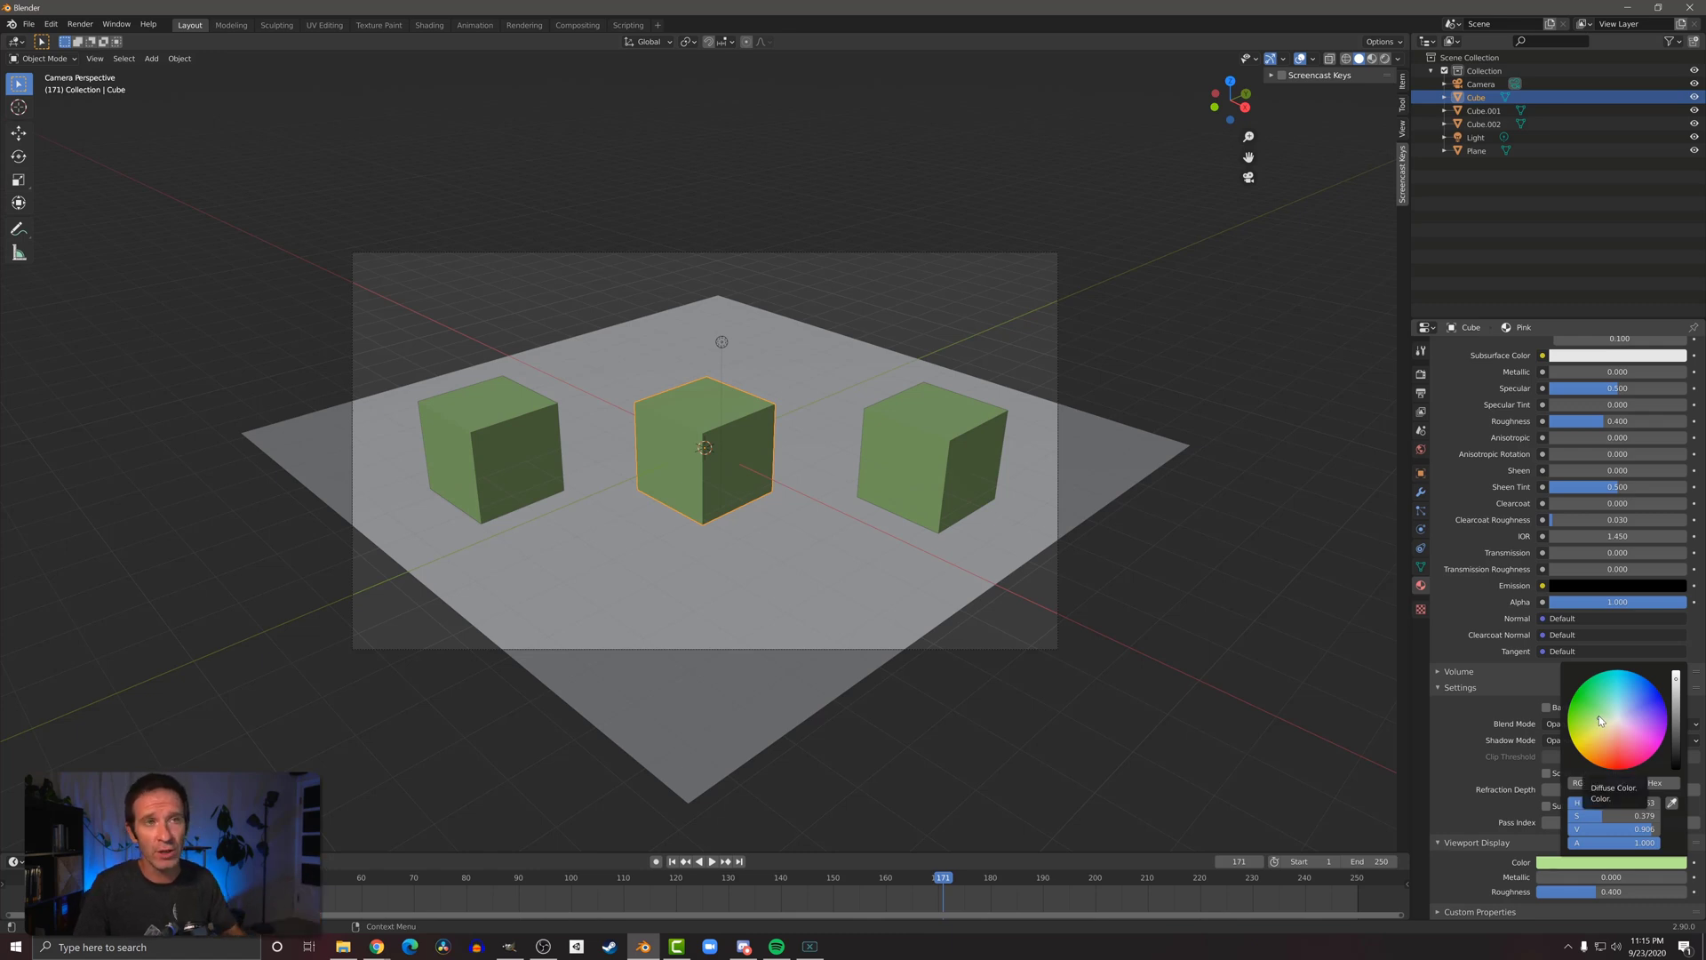
left_click(1181, 671)
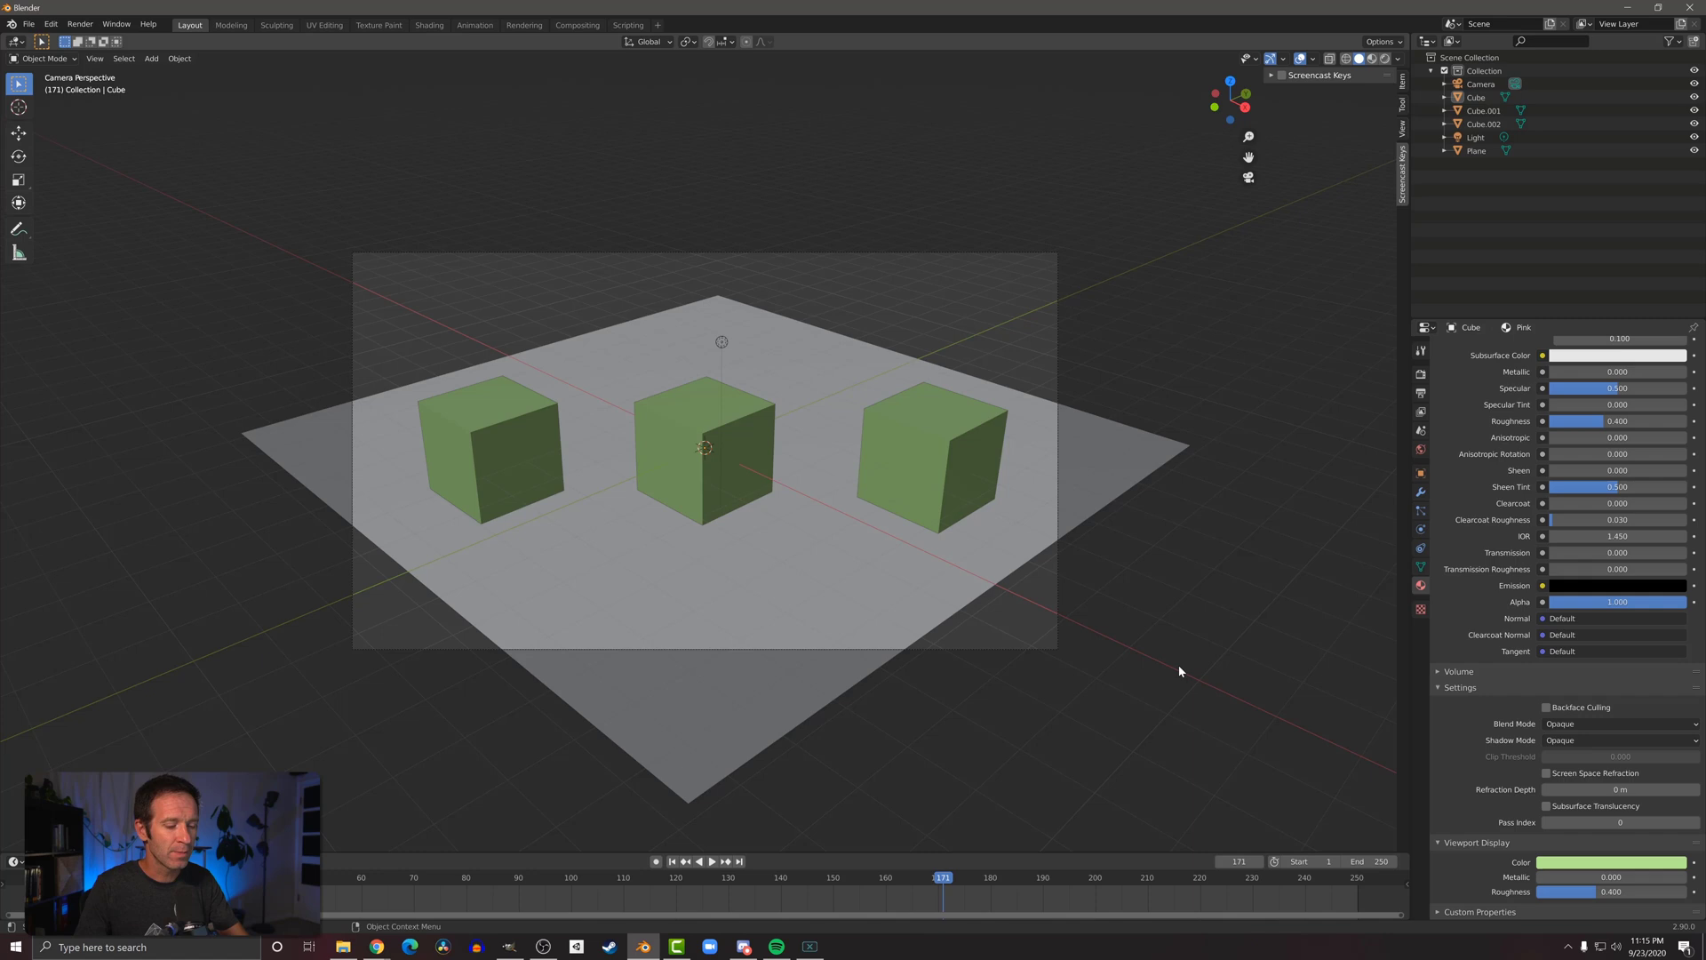
key("F12")
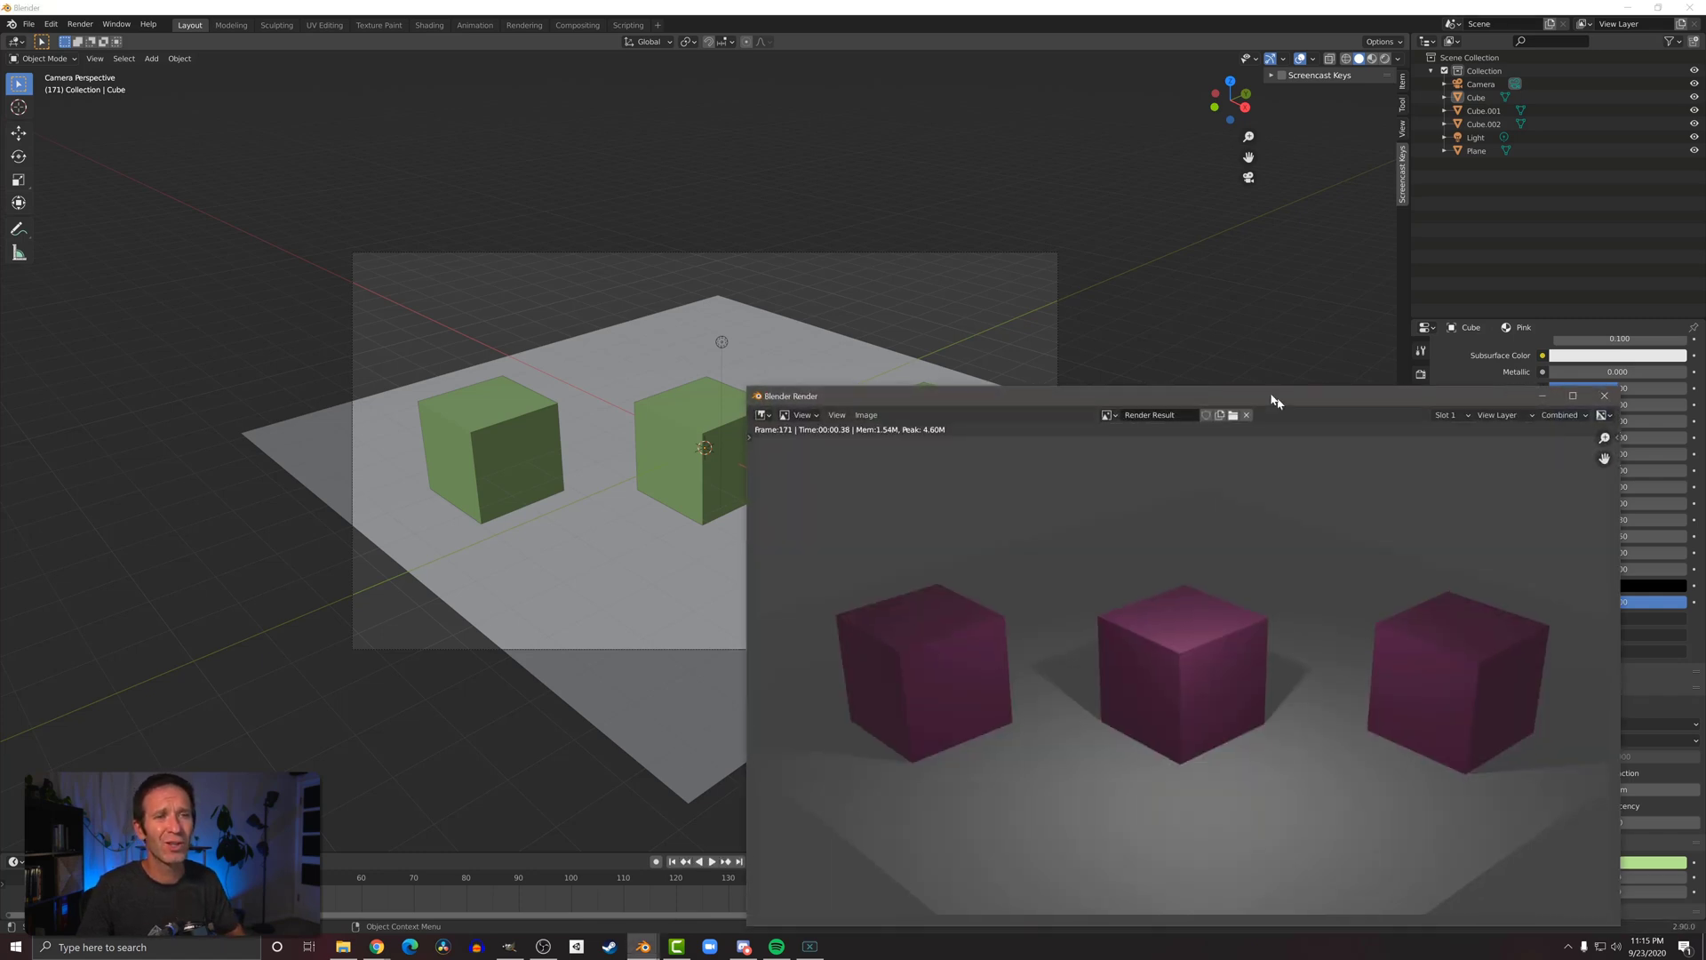
left_click_drag(1277, 402, 1118, 242)
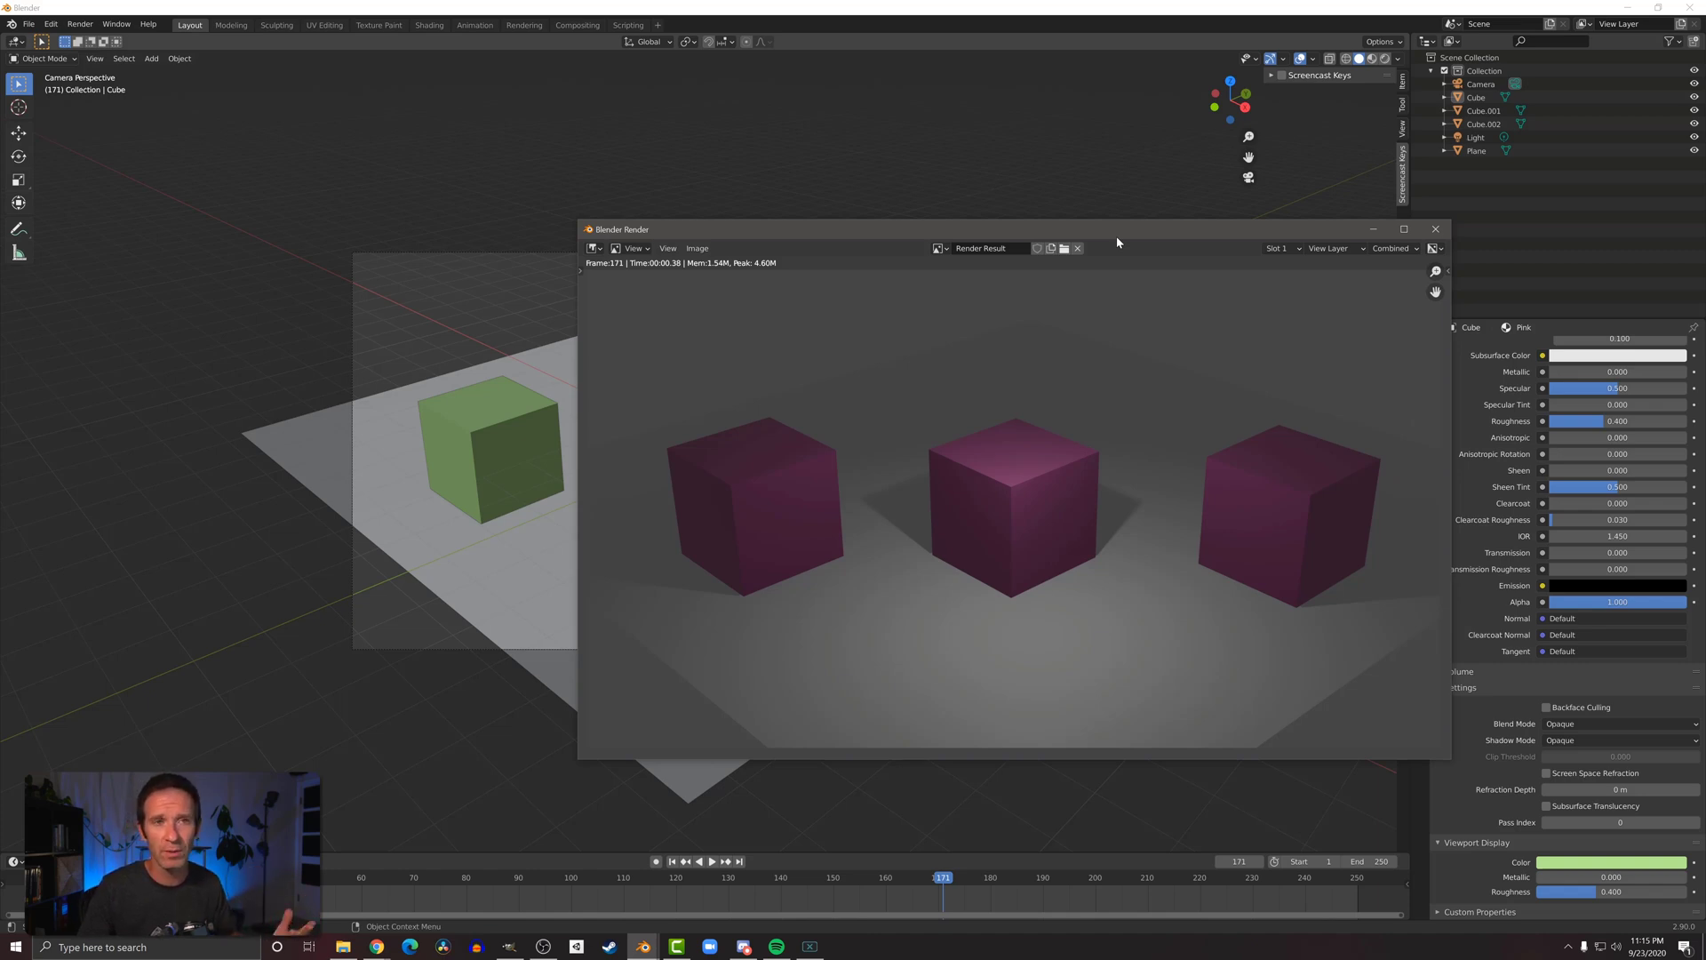
left_click(1435, 229)
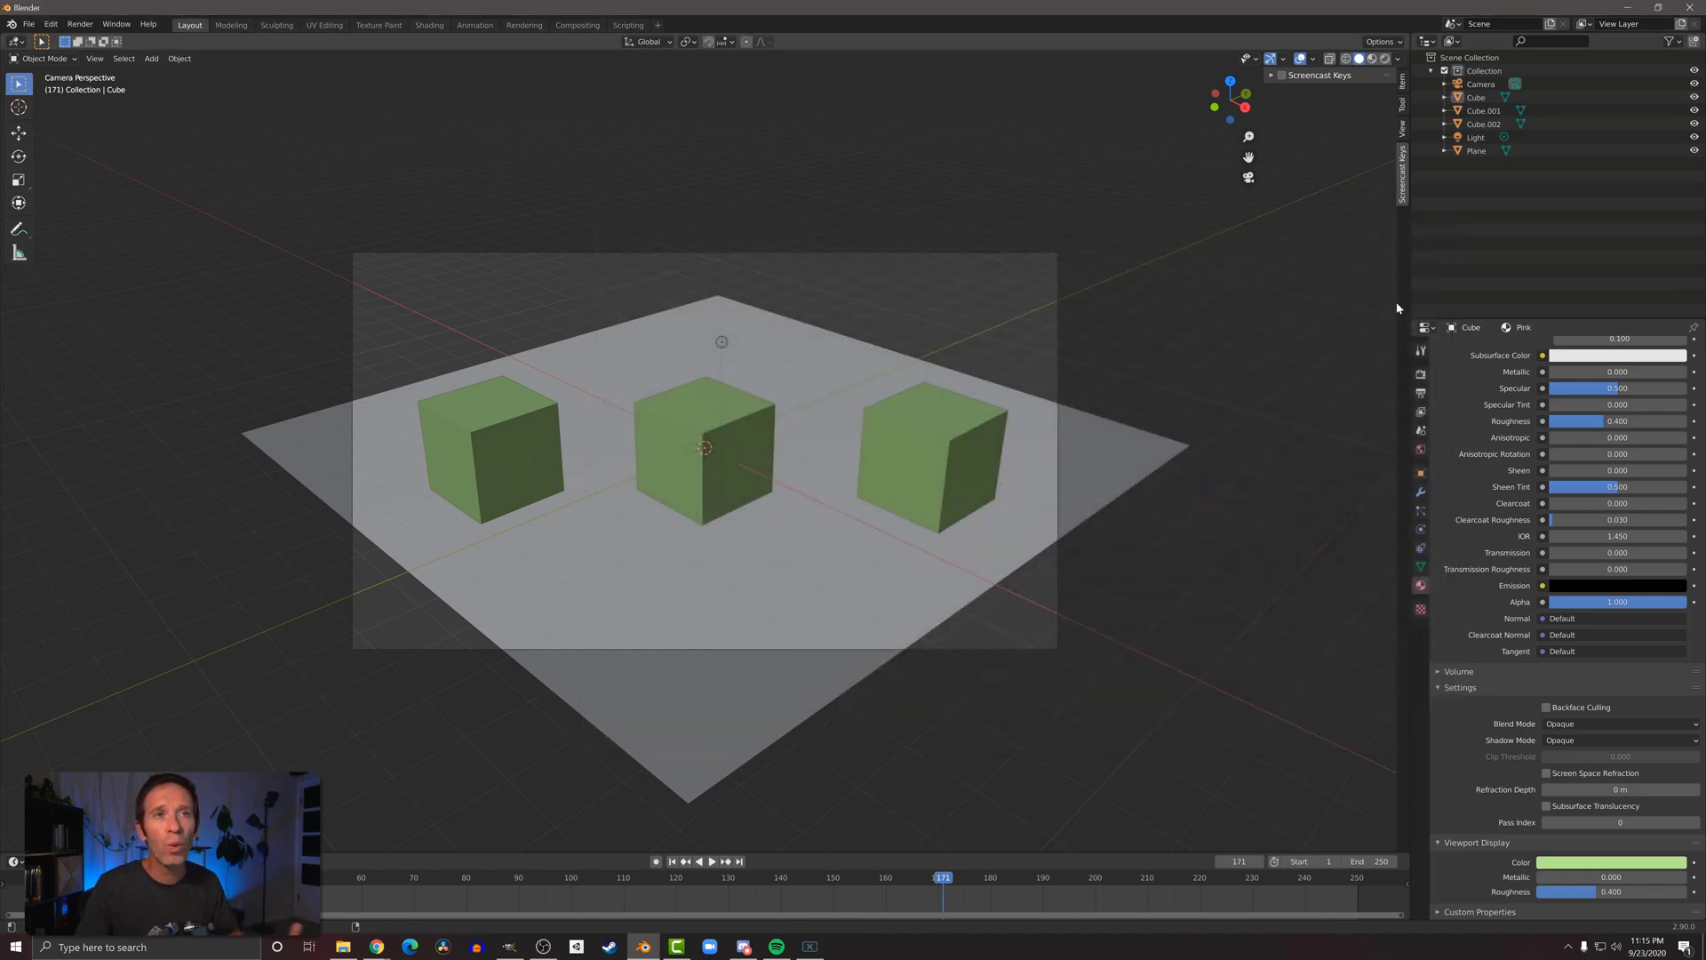
Step: Switch to Material Preview shading and confirm the right and left cubes also use Pink
left_click(1373, 58)
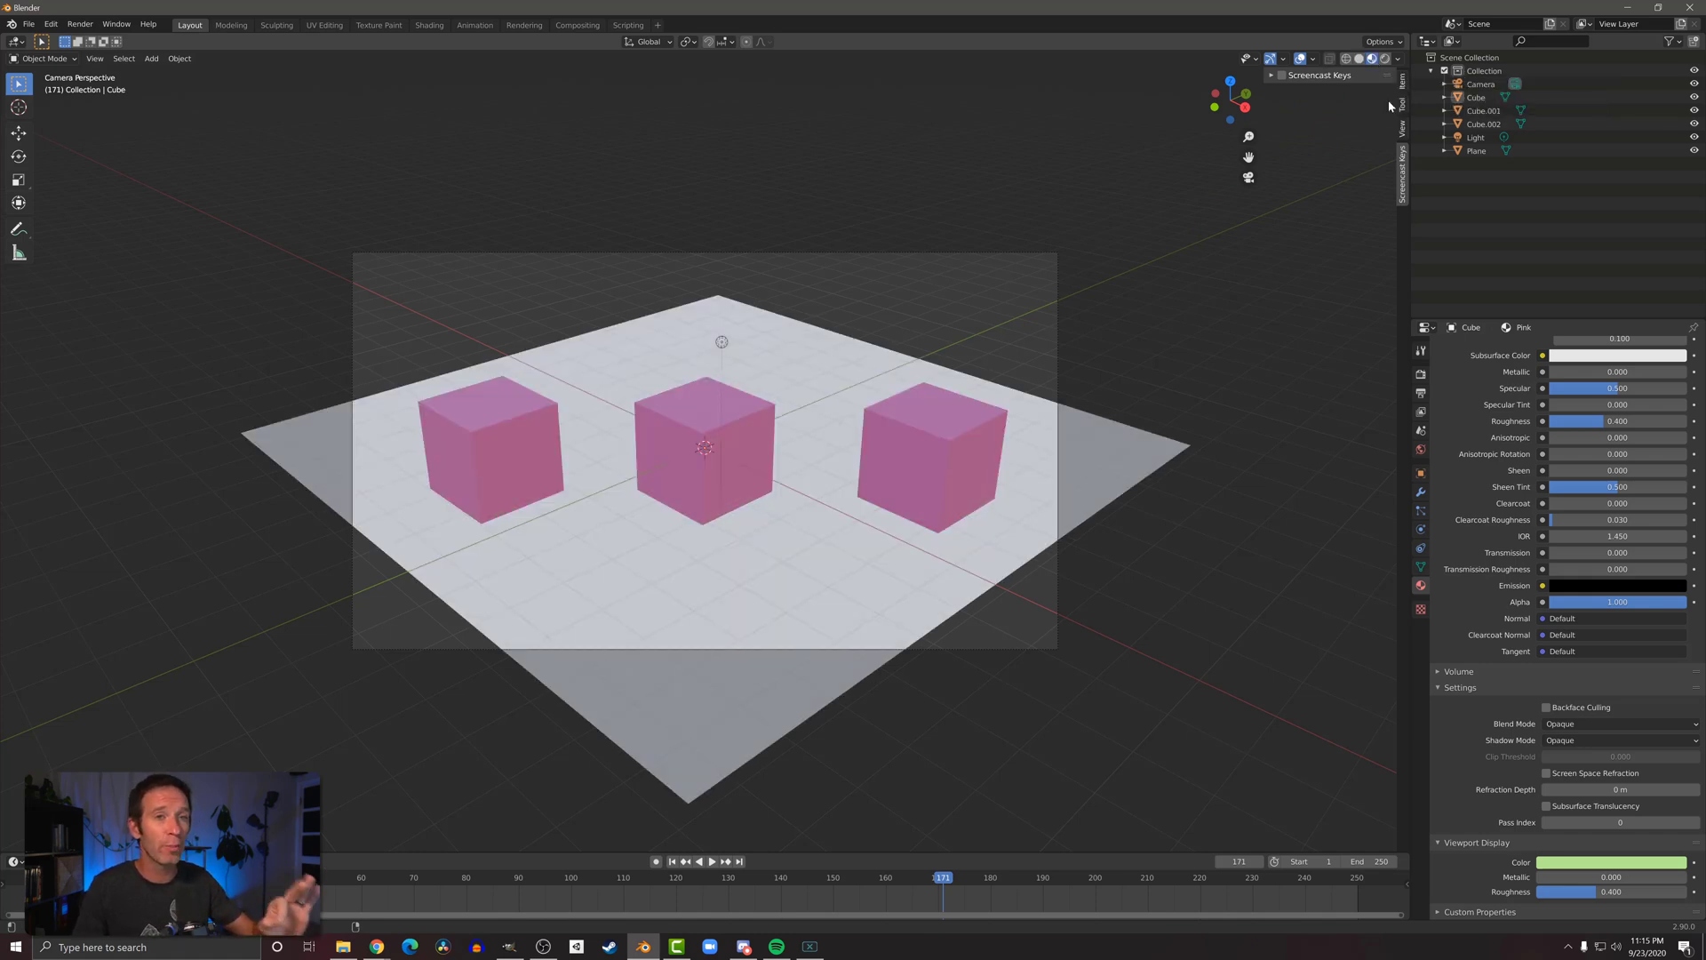
scroll(1521, 500, "up", 3)
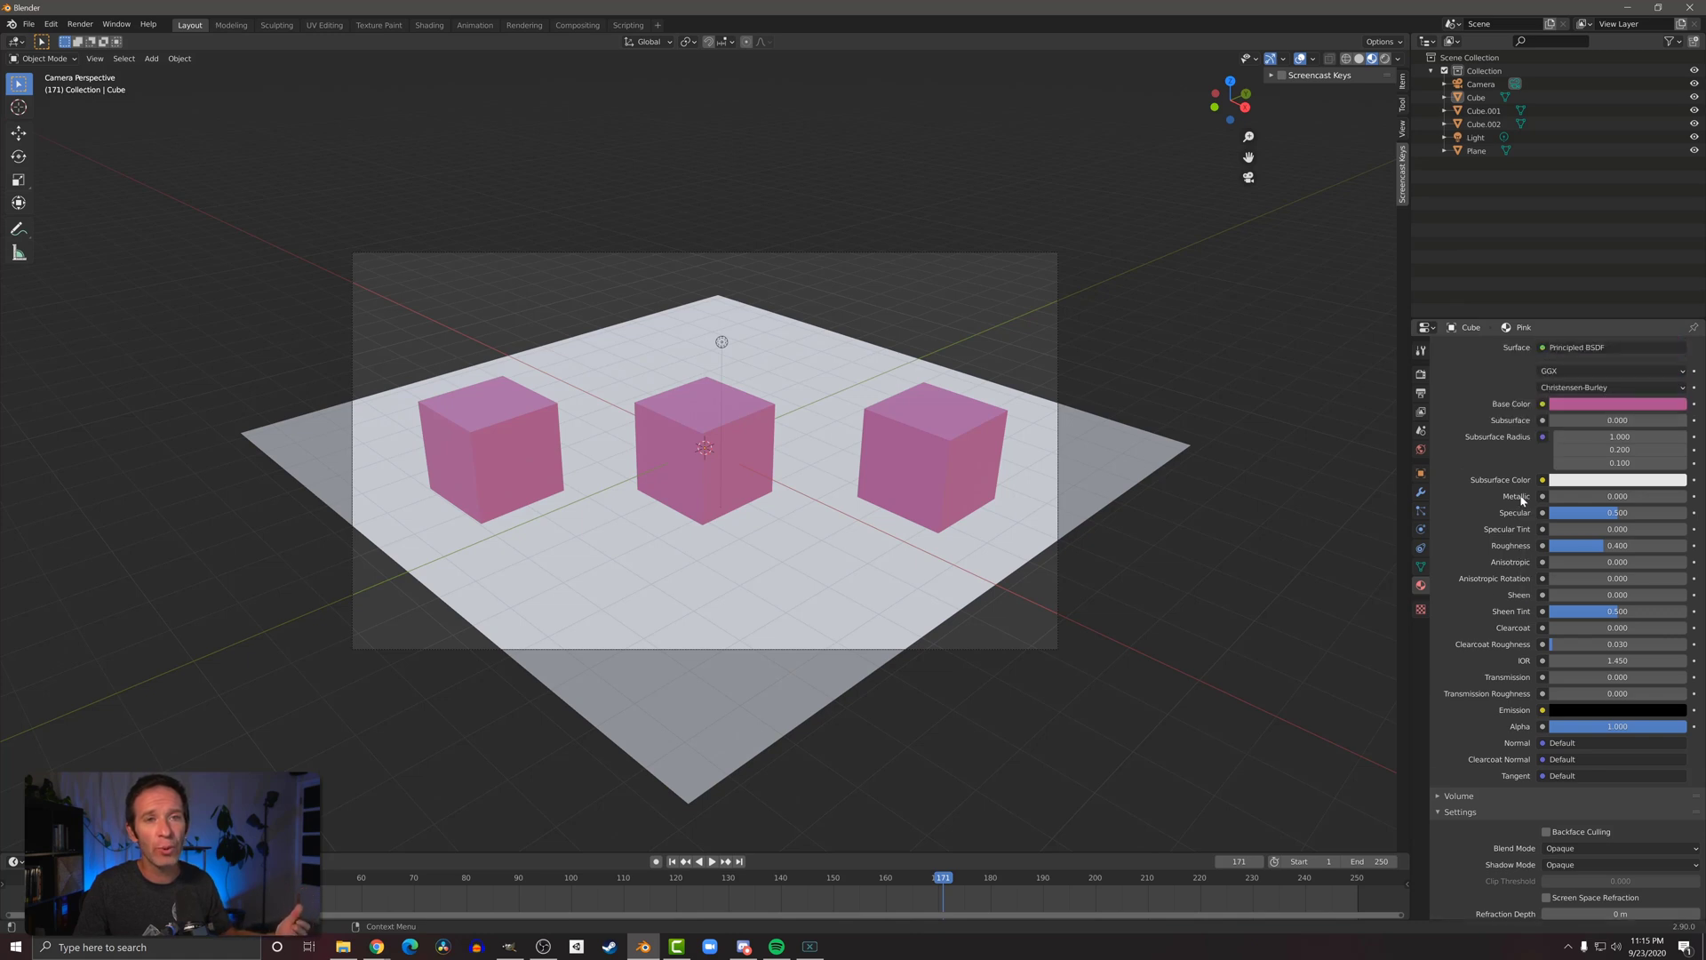
scroll(1522, 501, "up", 1)
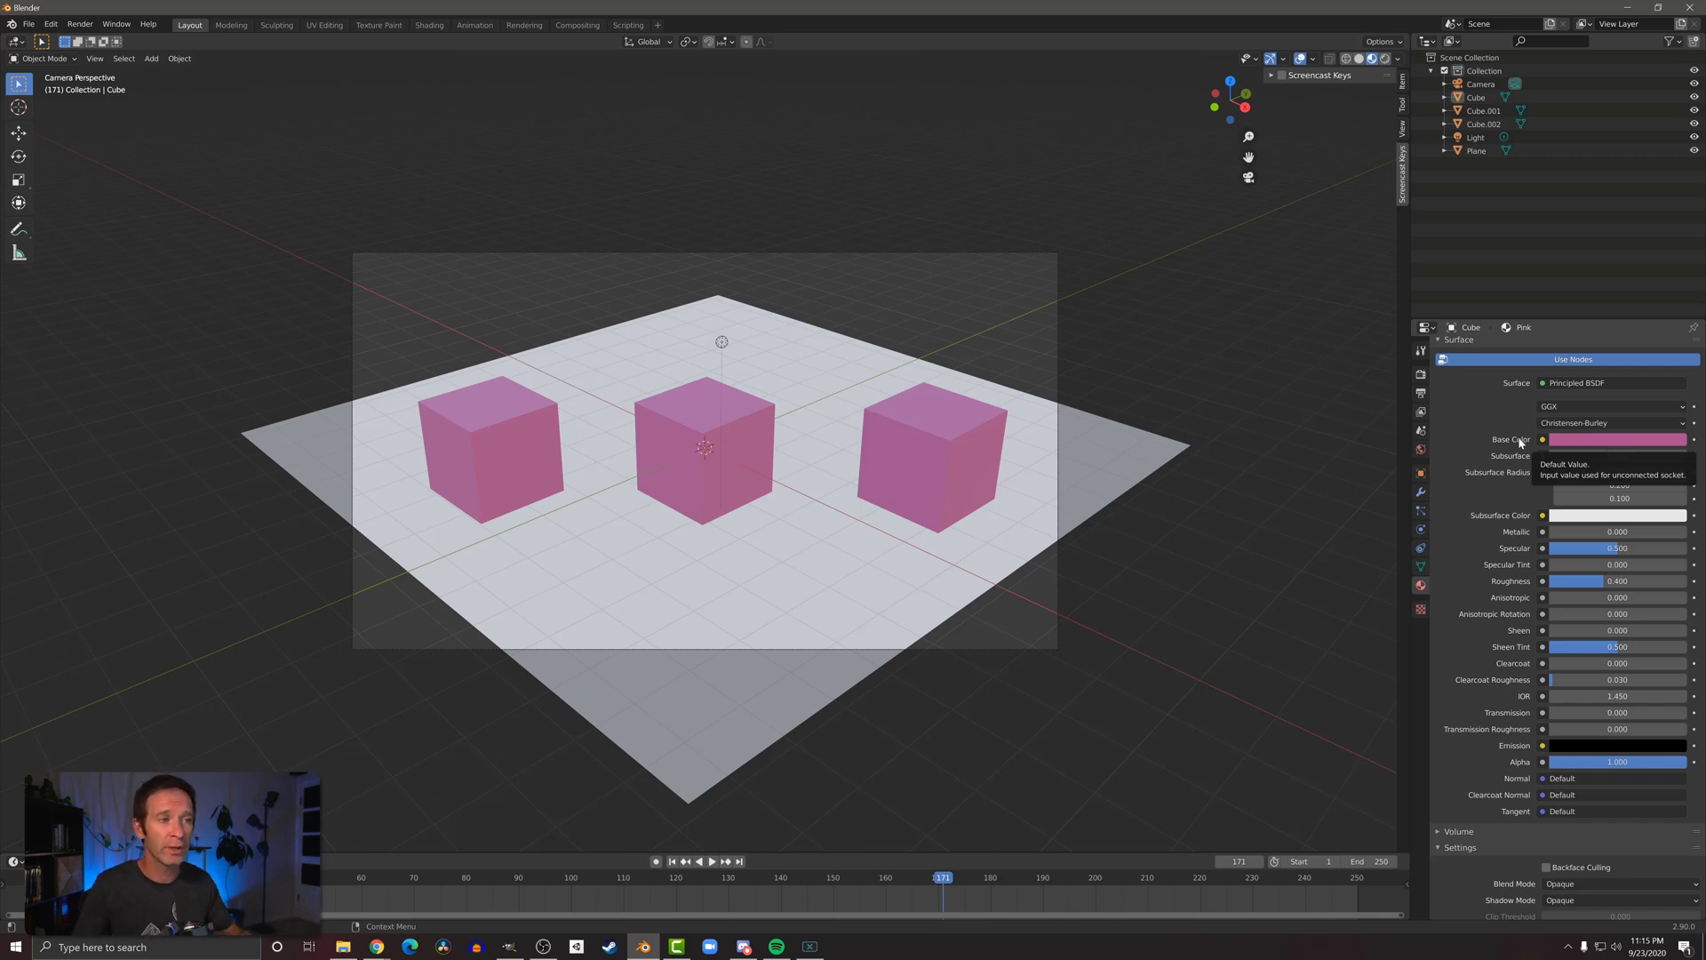
left_click(969, 485)
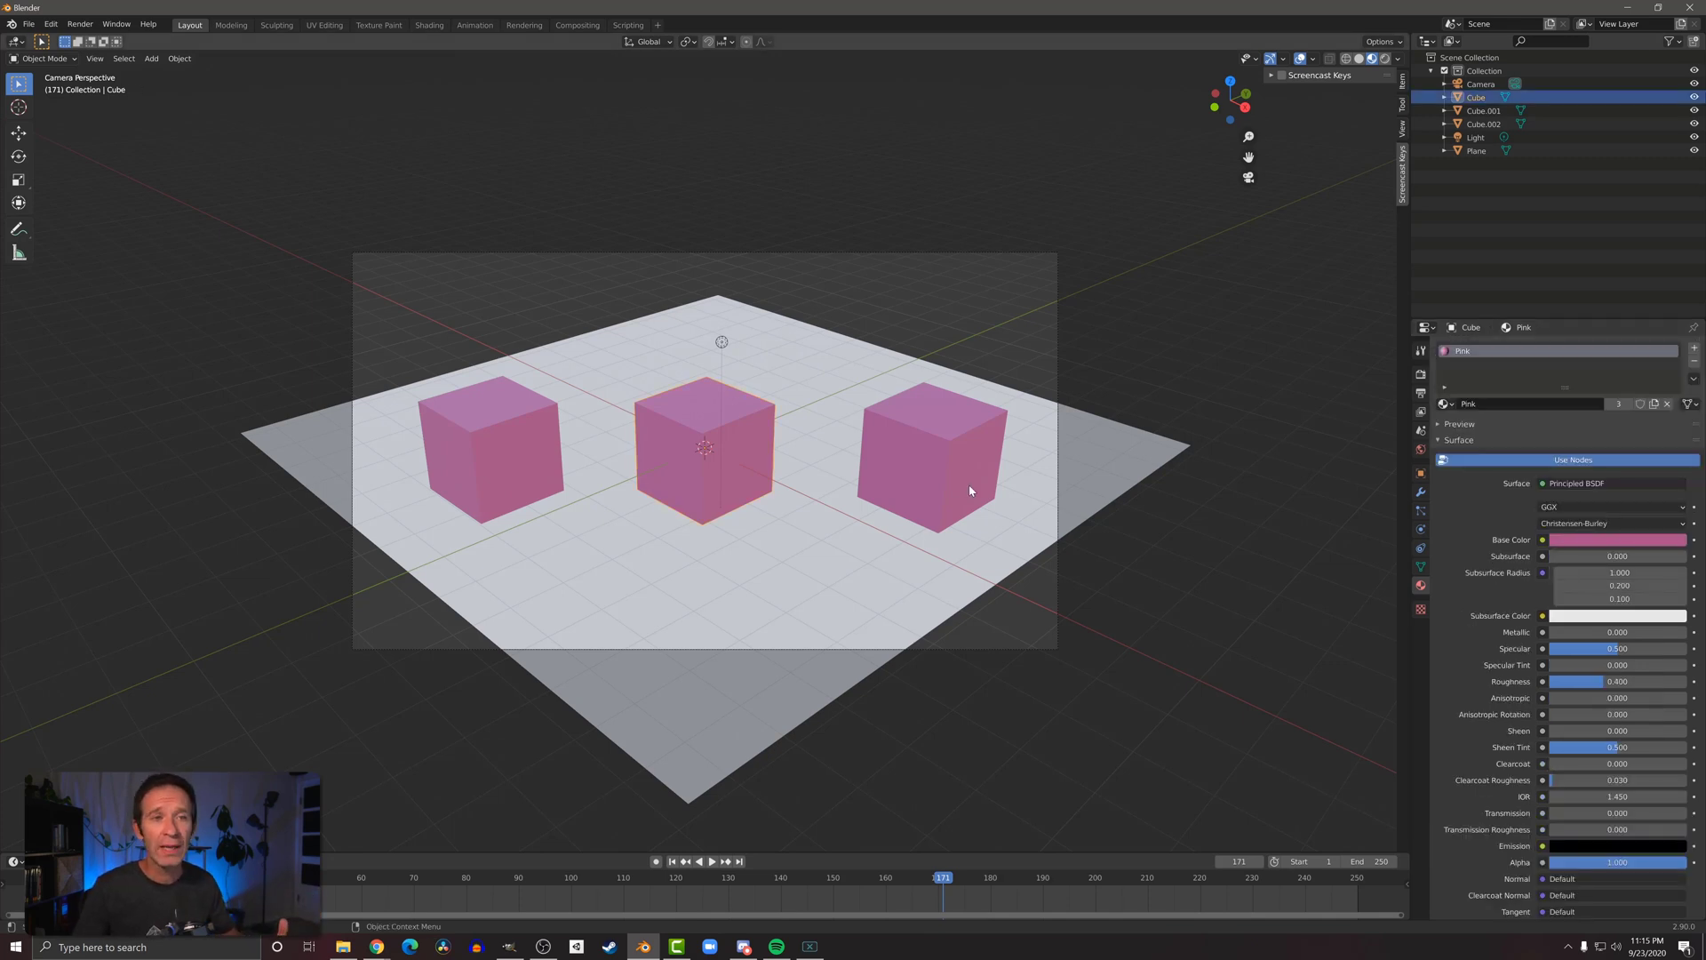
left_click(481, 484)
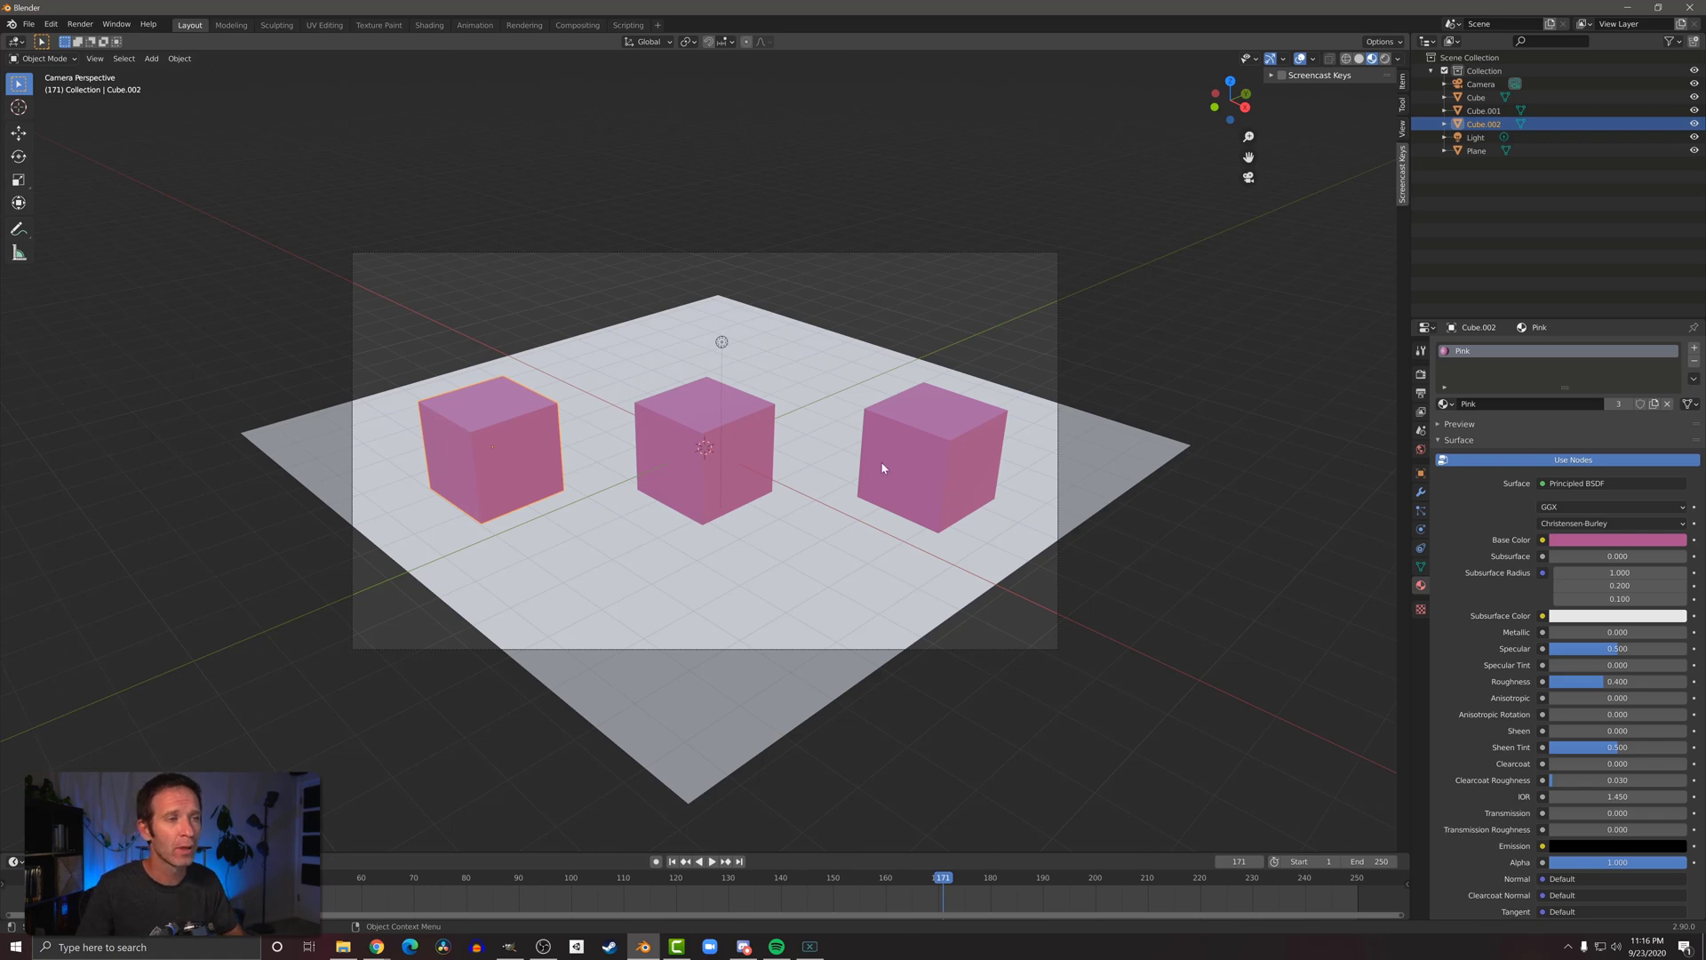
Step: In Edit Mode on the middle cube, add a second slot with a new 'Blue' material coloured blue
left_click(746, 472)
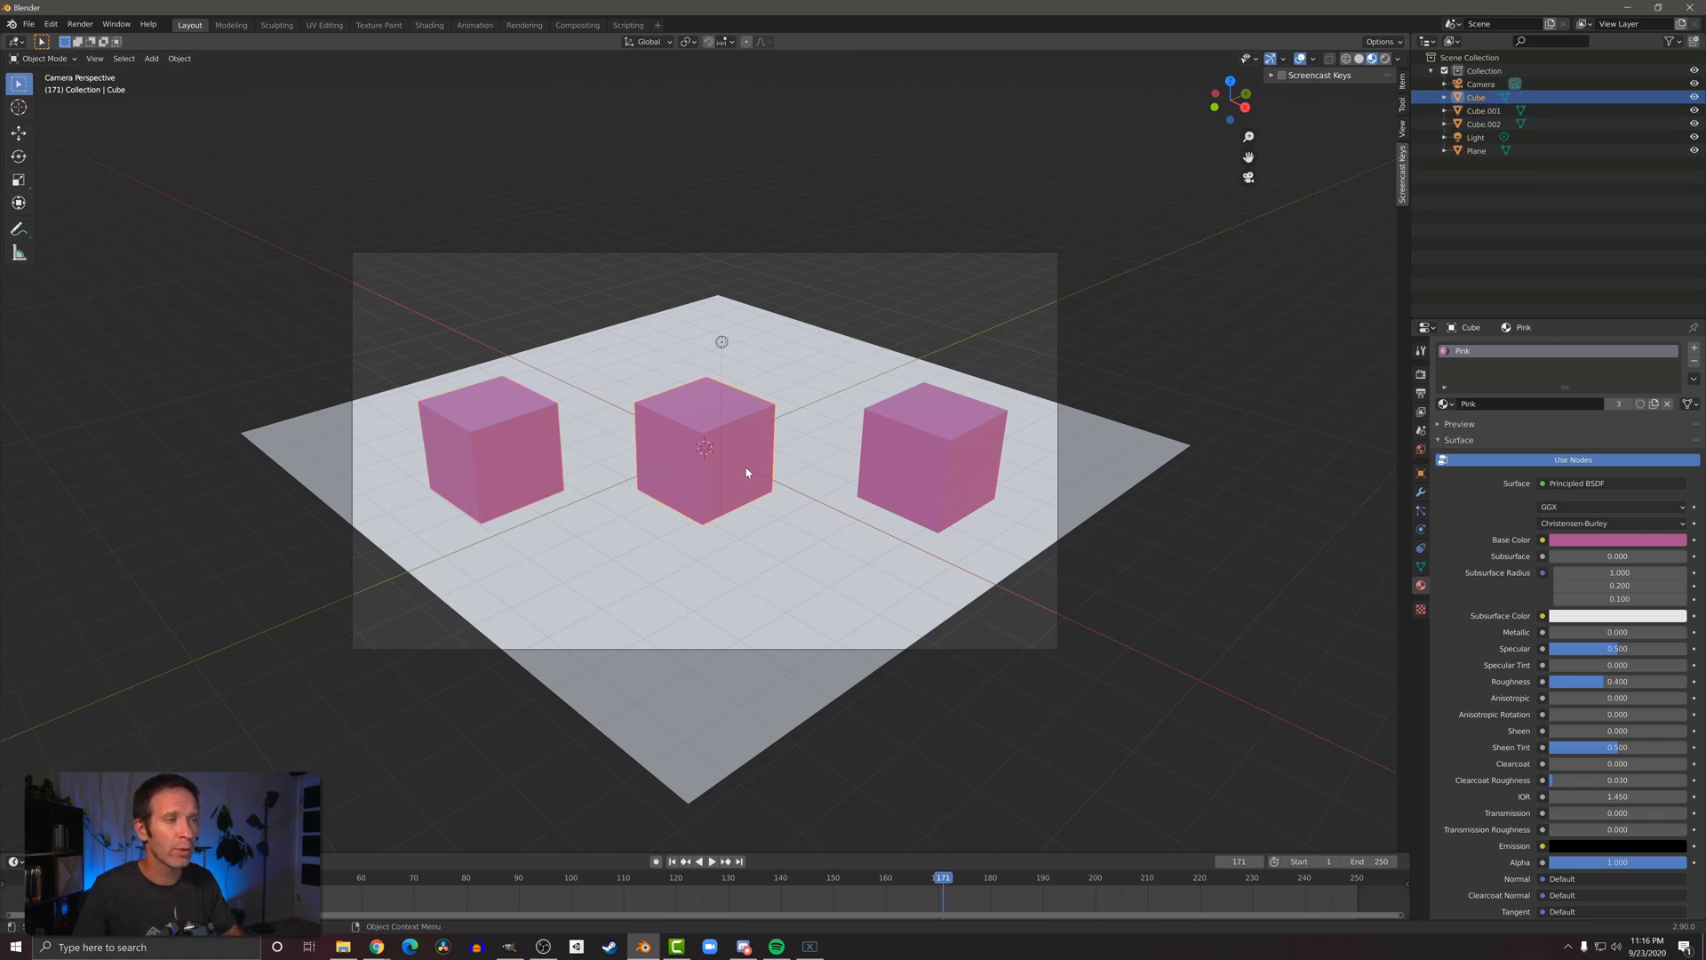
key("Tab")
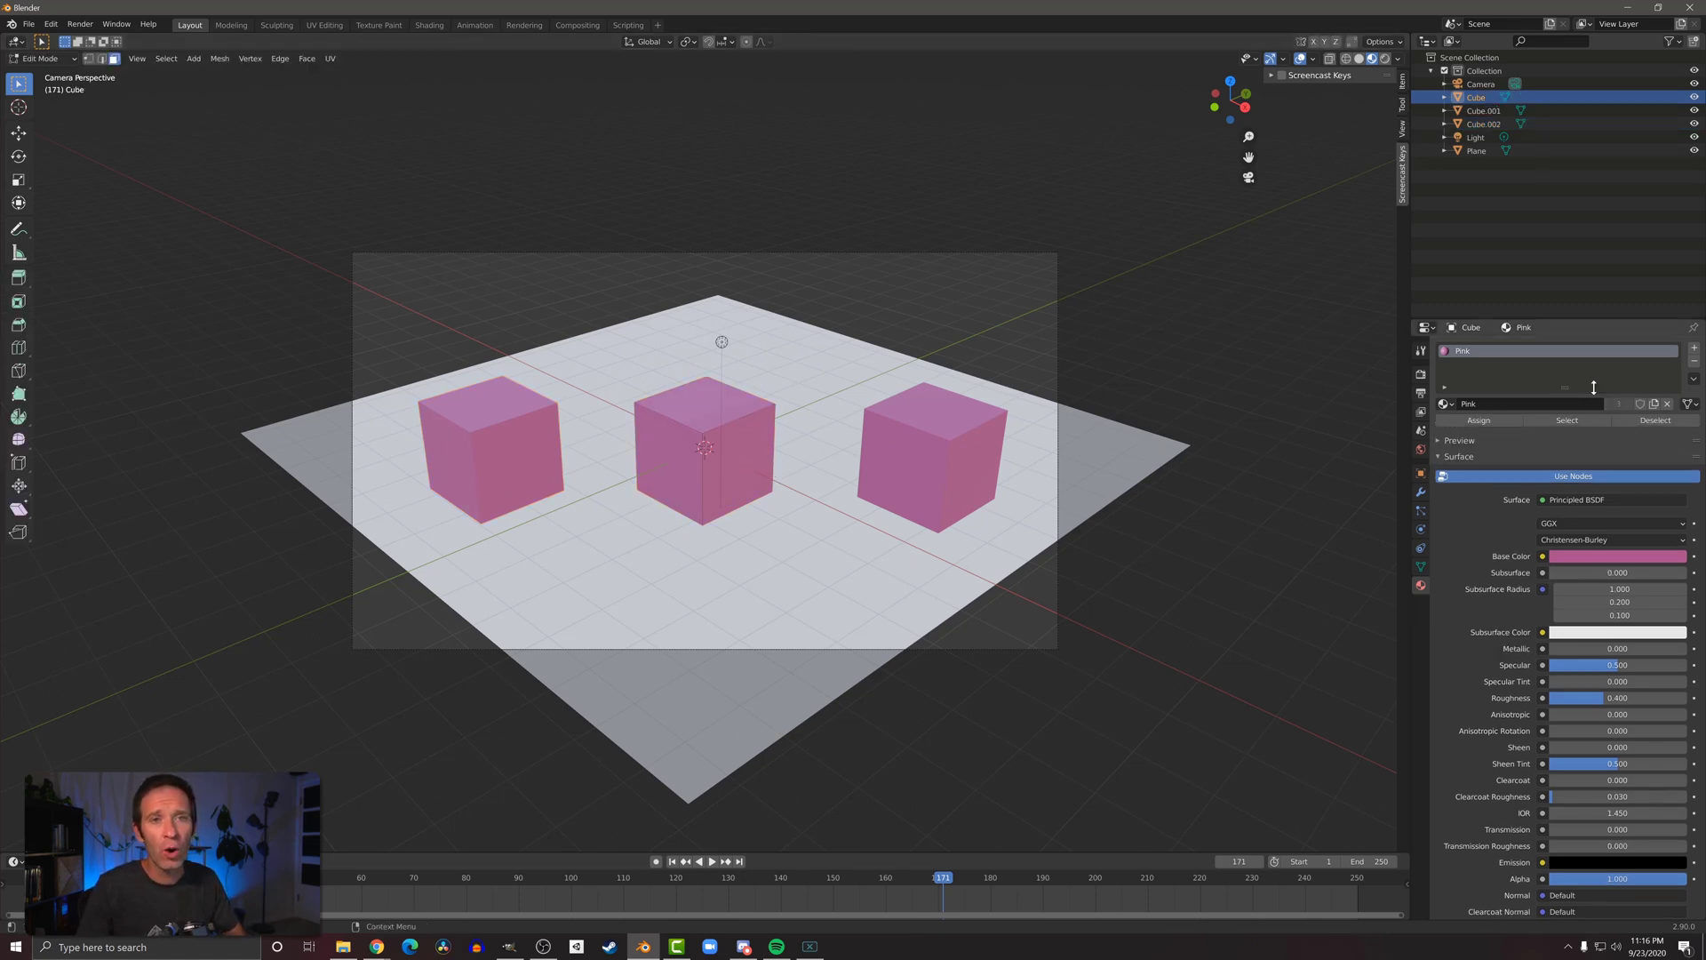
left_click(1695, 351)
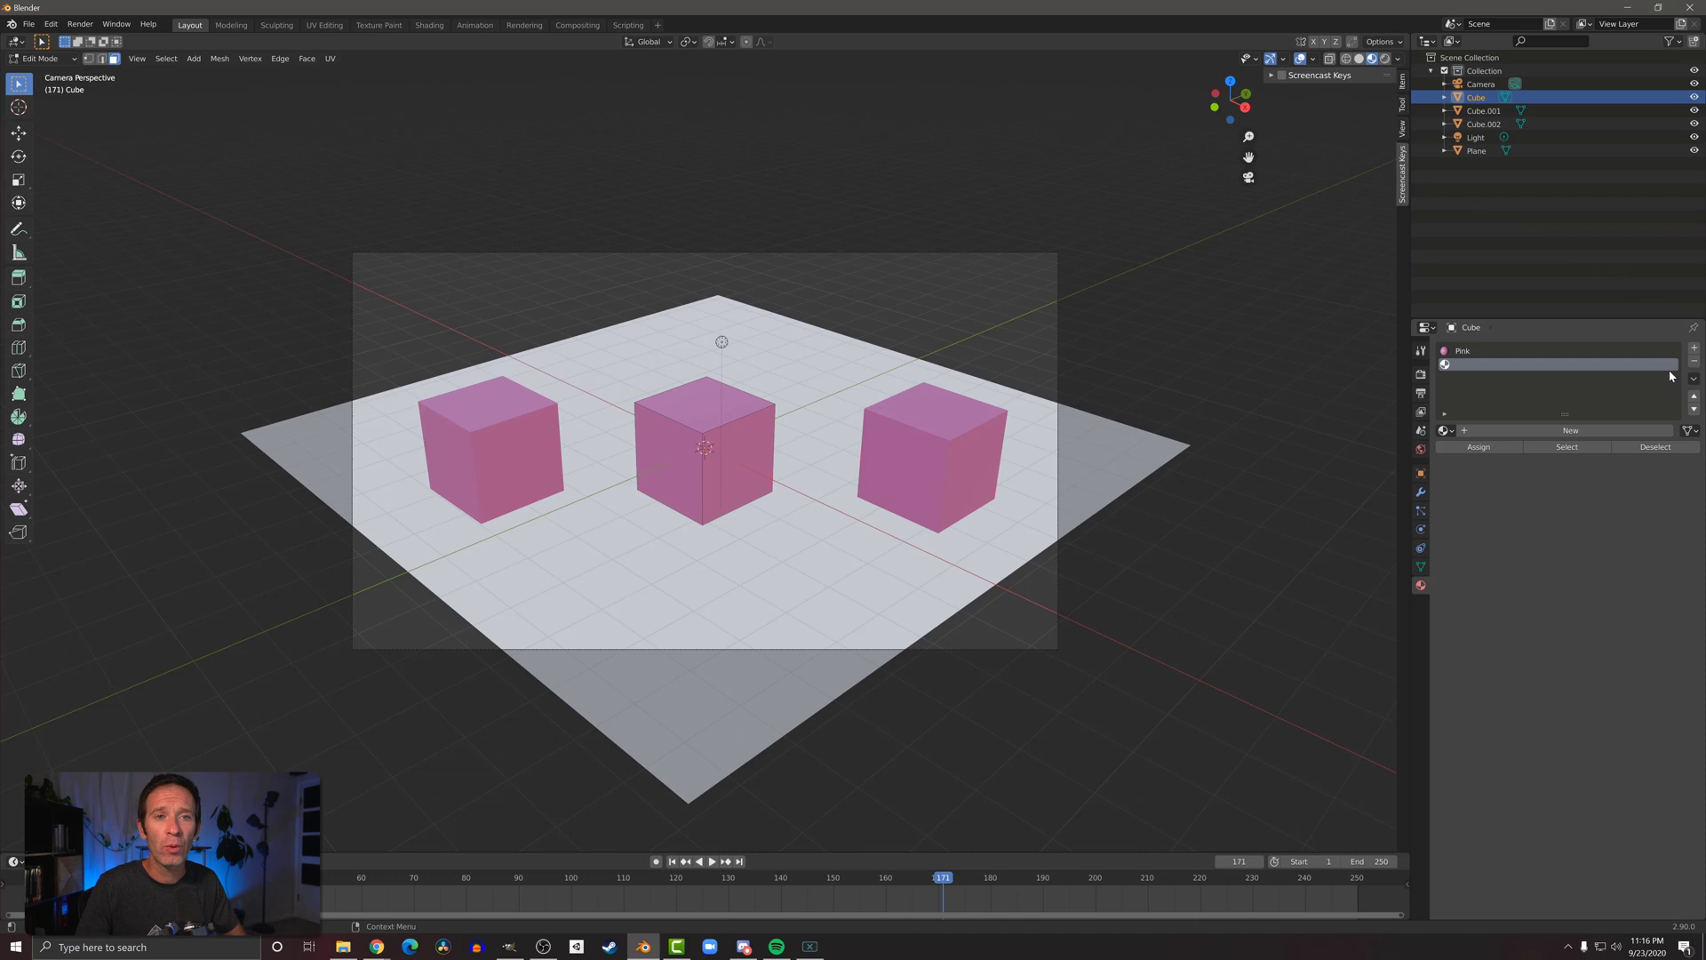
left_click(1571, 430)
double_click(1587, 430)
type("Blue")
key("Return")
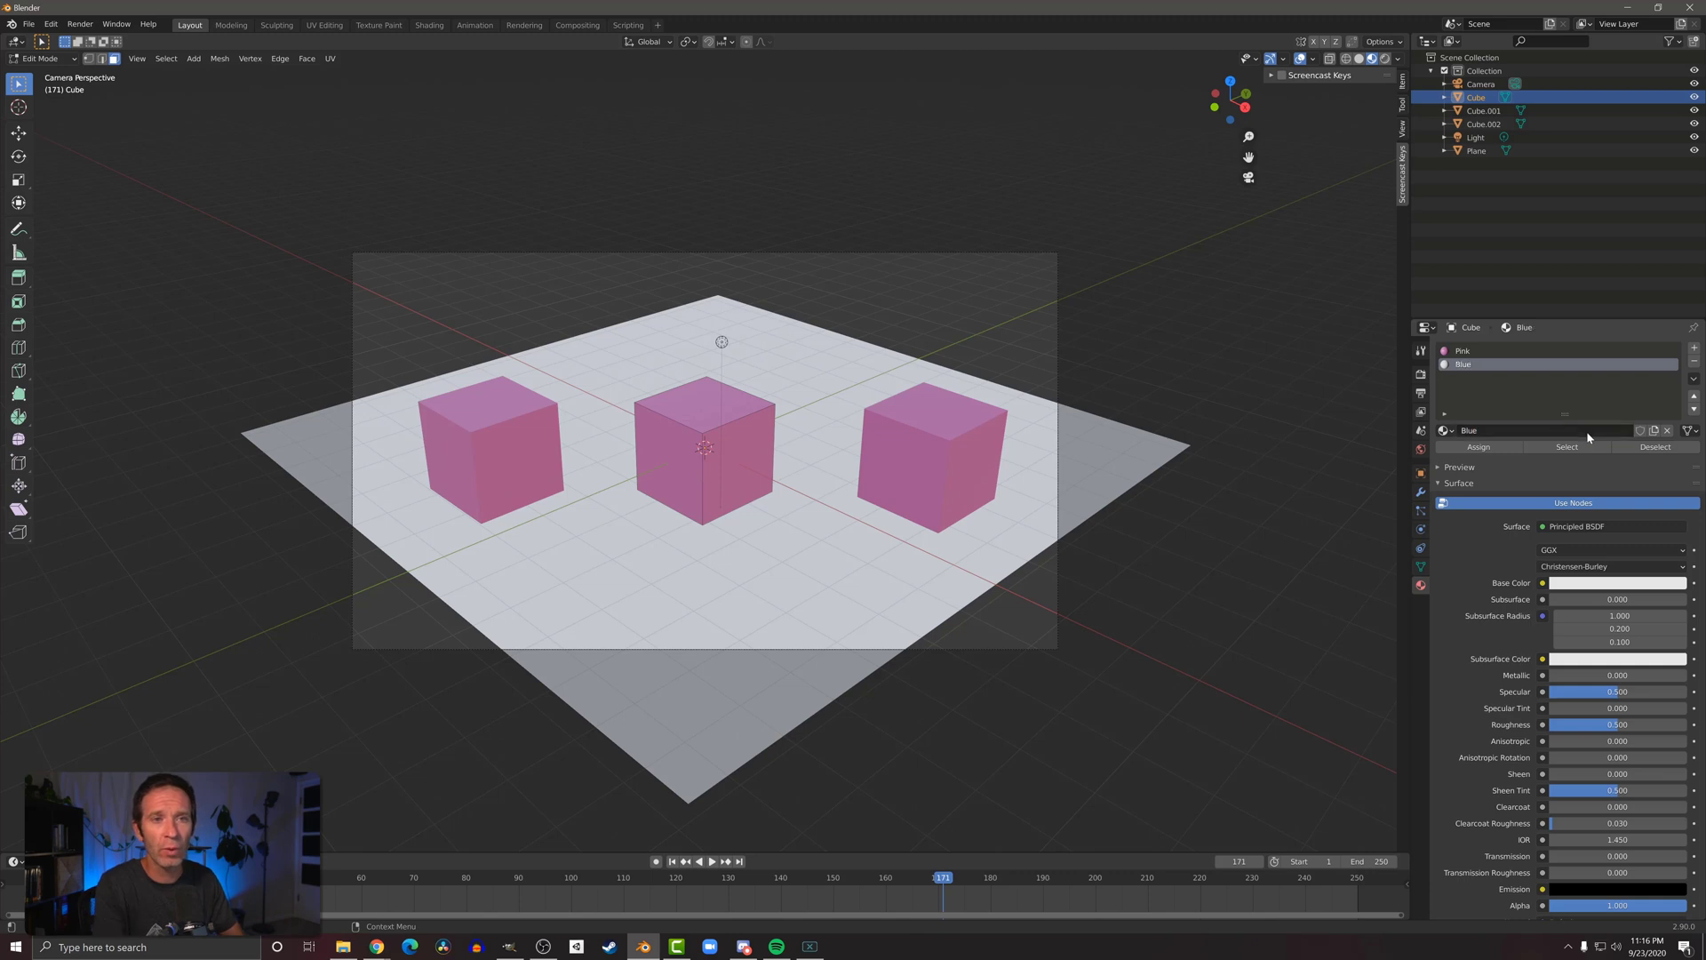
left_click(1617, 582)
left_click_drag(1634, 439, 1638, 415)
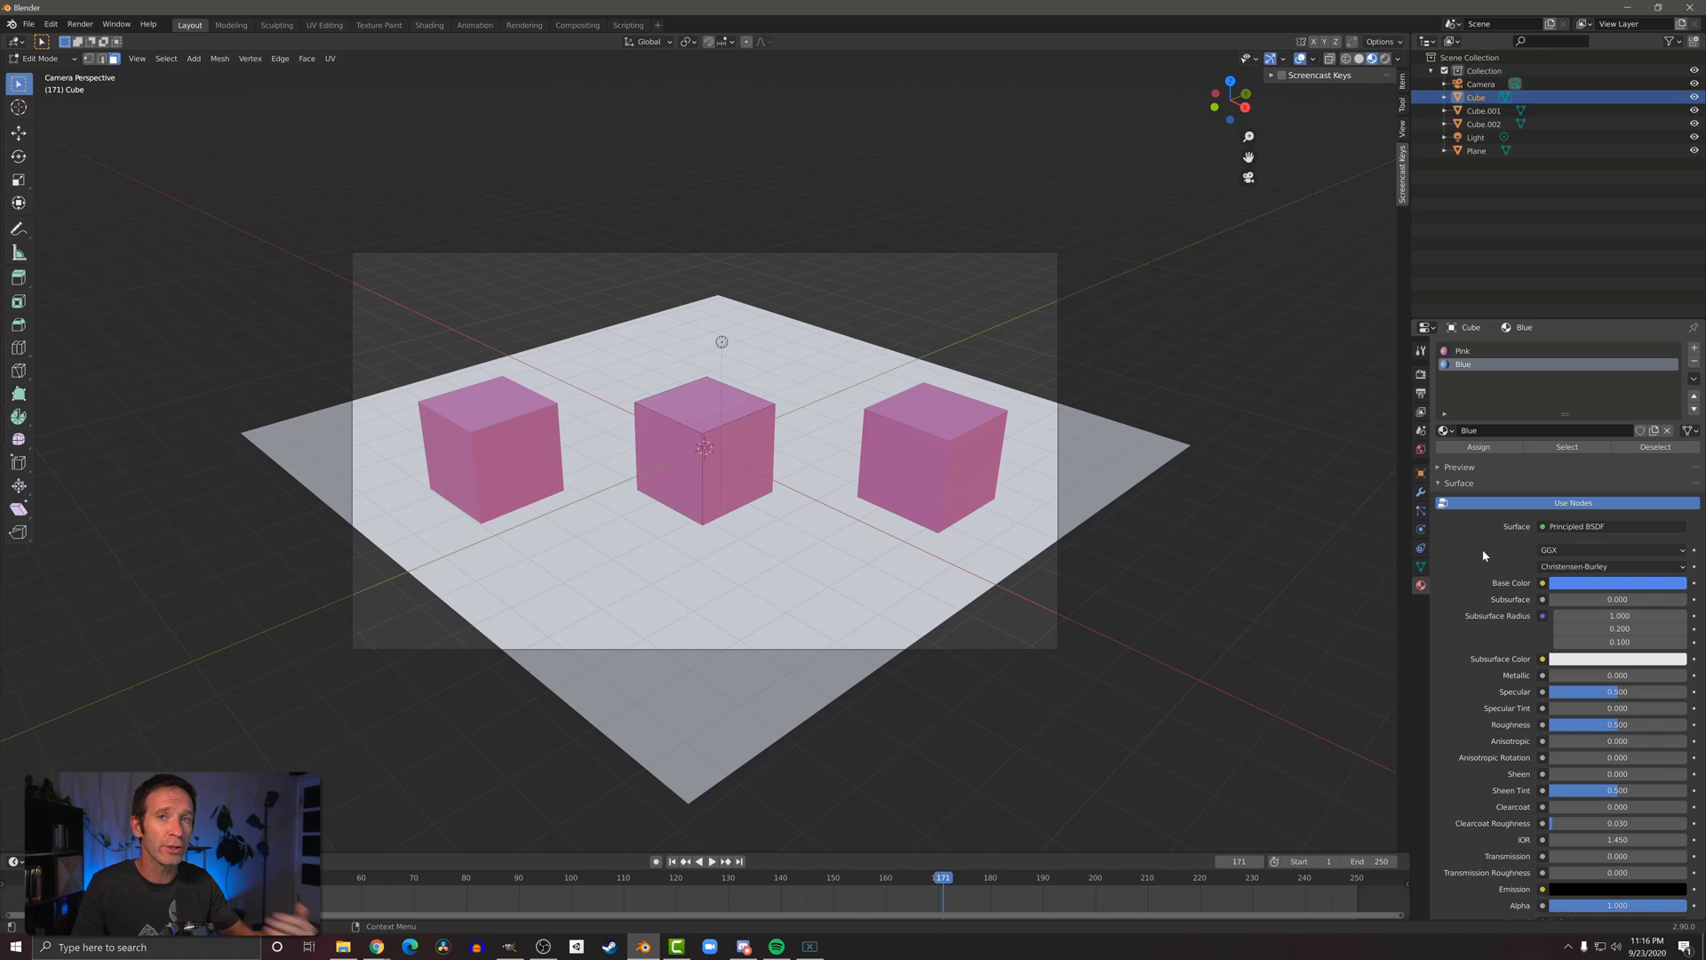
Step: Assign the Blue material to the middle cube's right and left side faces
left_click(752, 454)
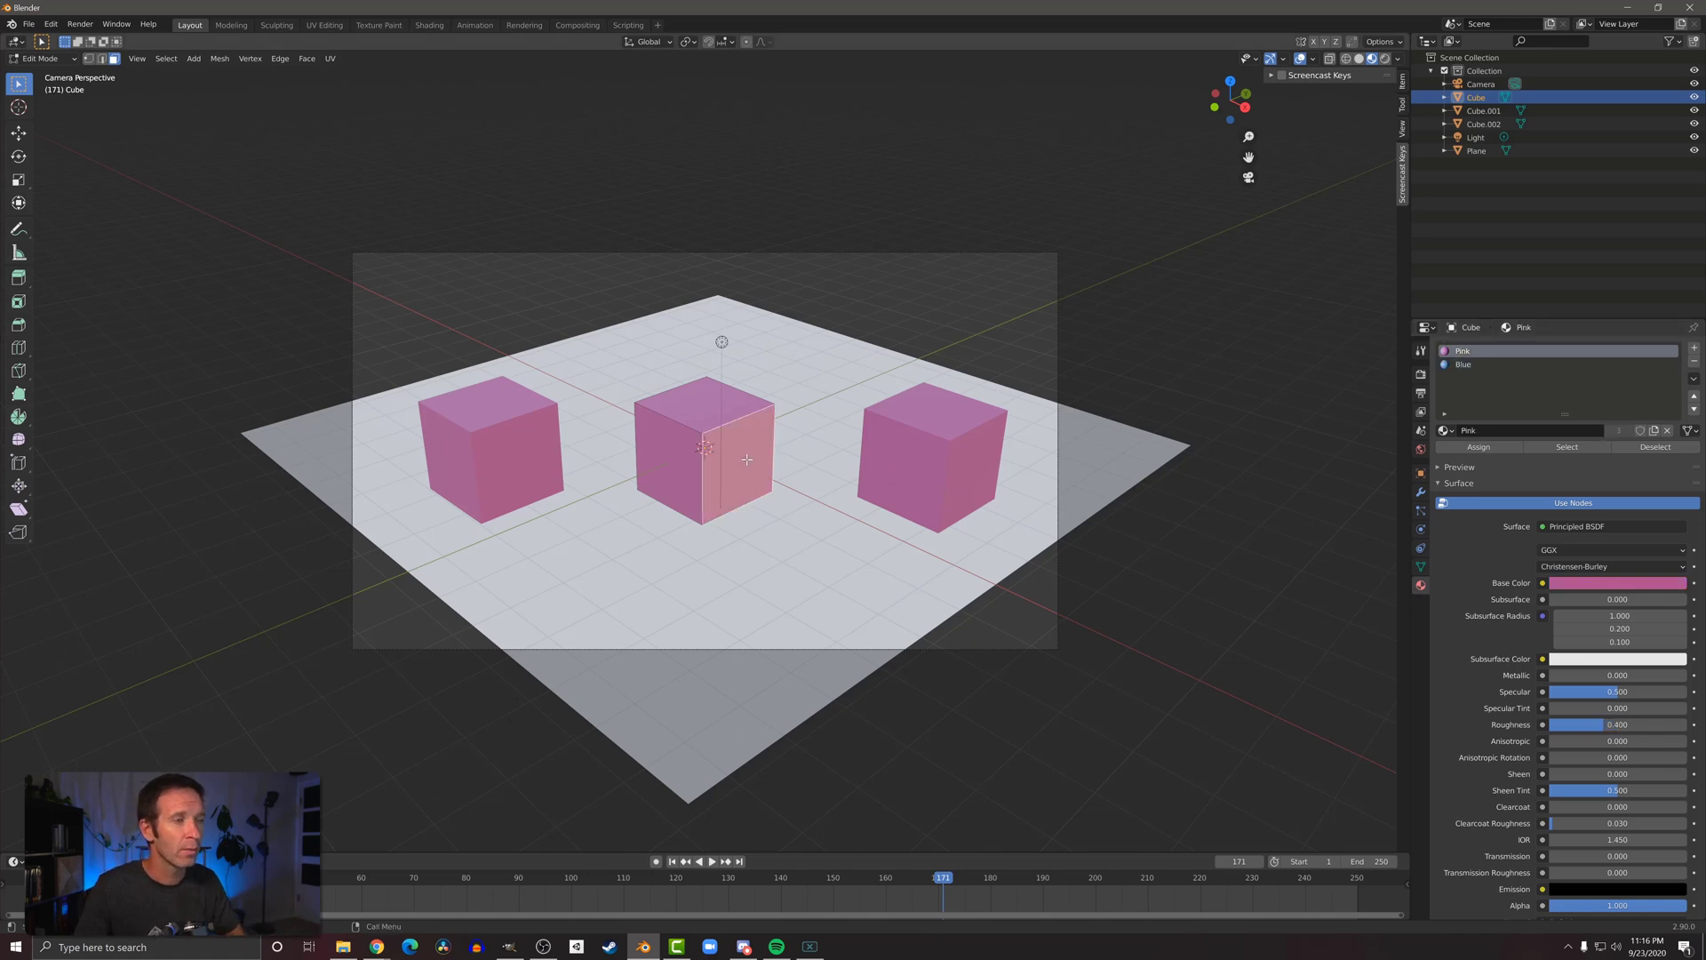
left_click(668, 458, "shift")
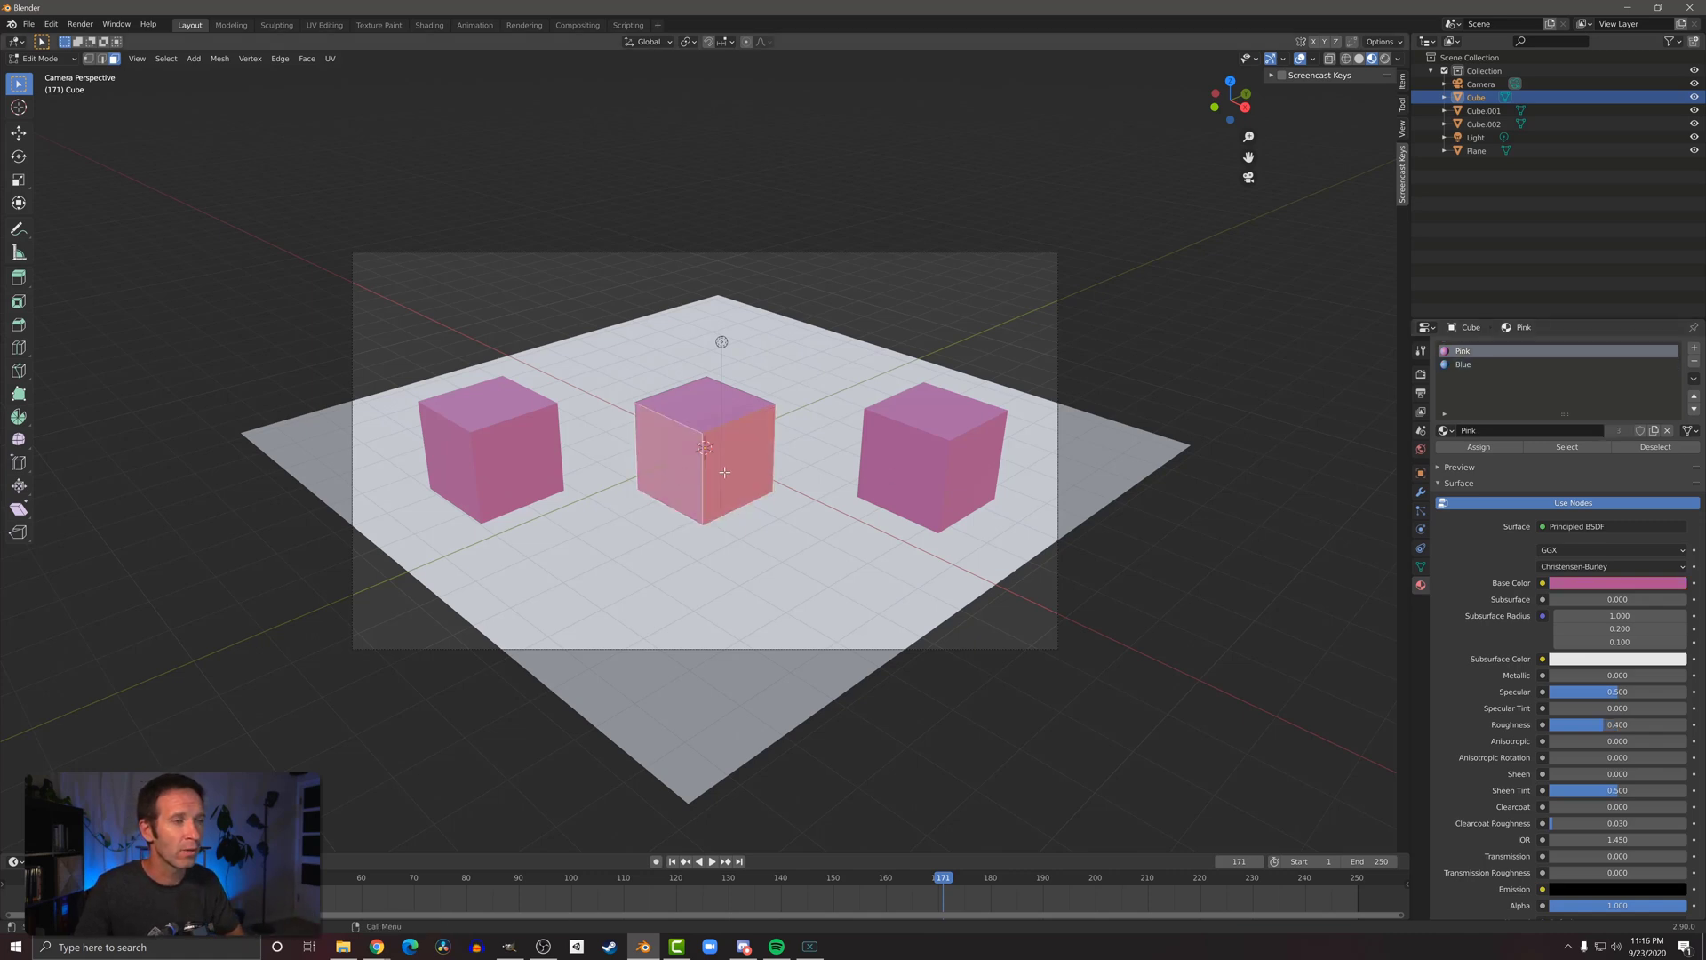
left_click(1470, 365)
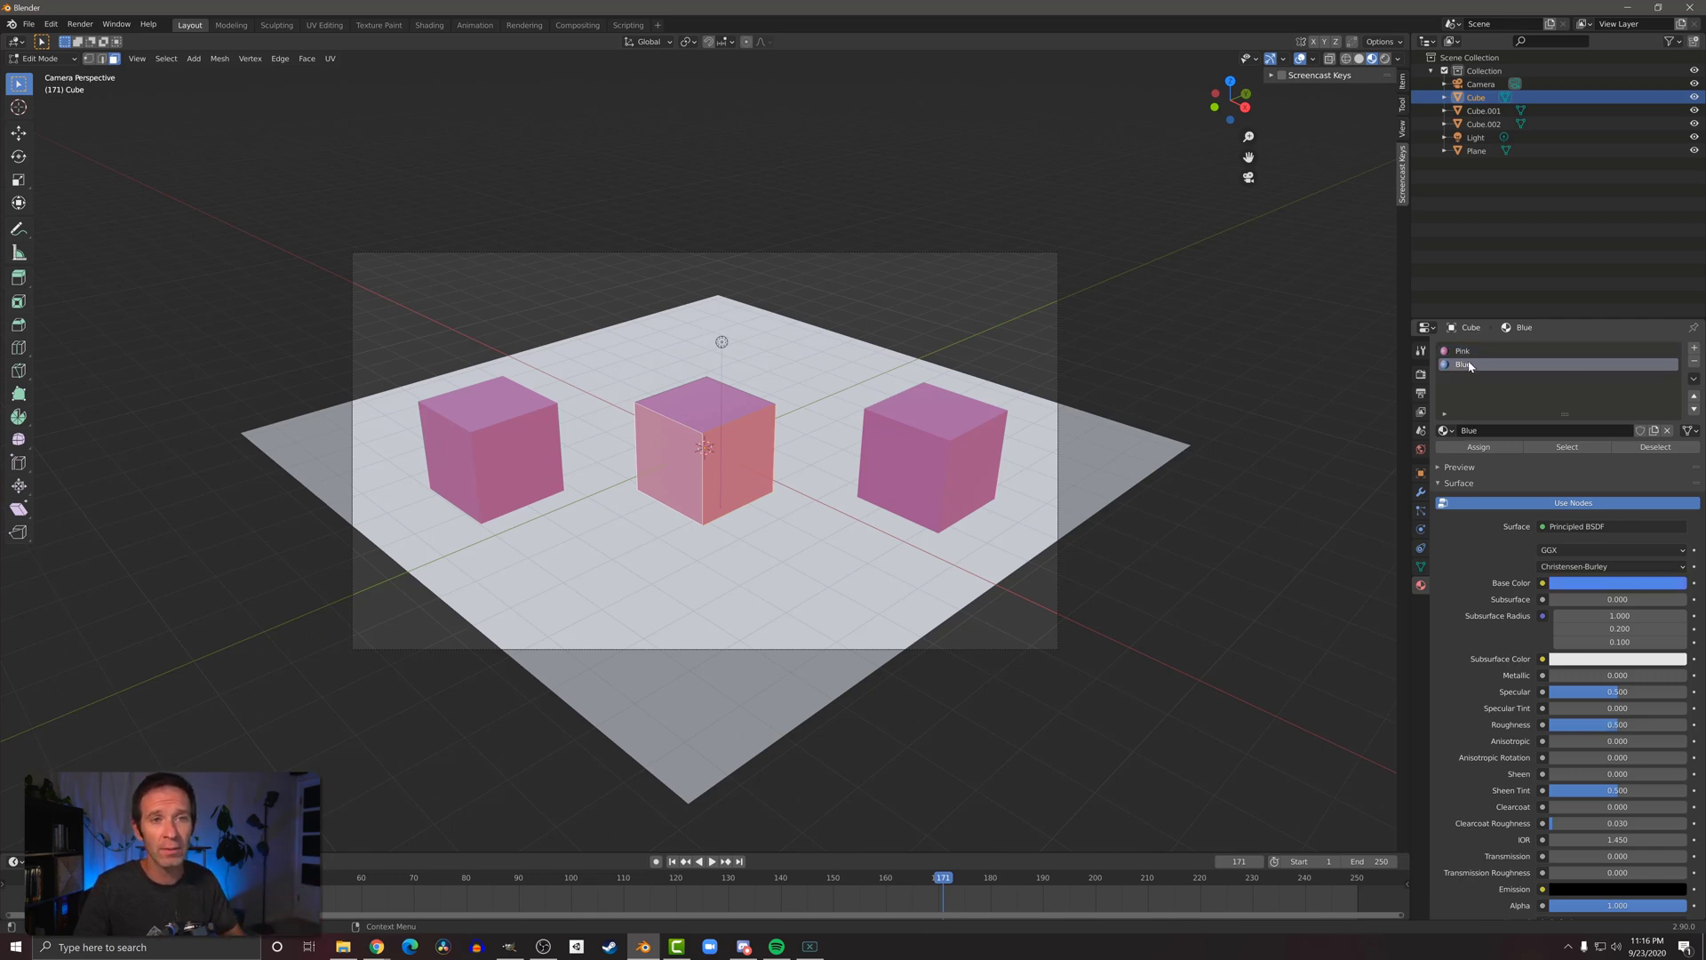
left_click(1483, 449)
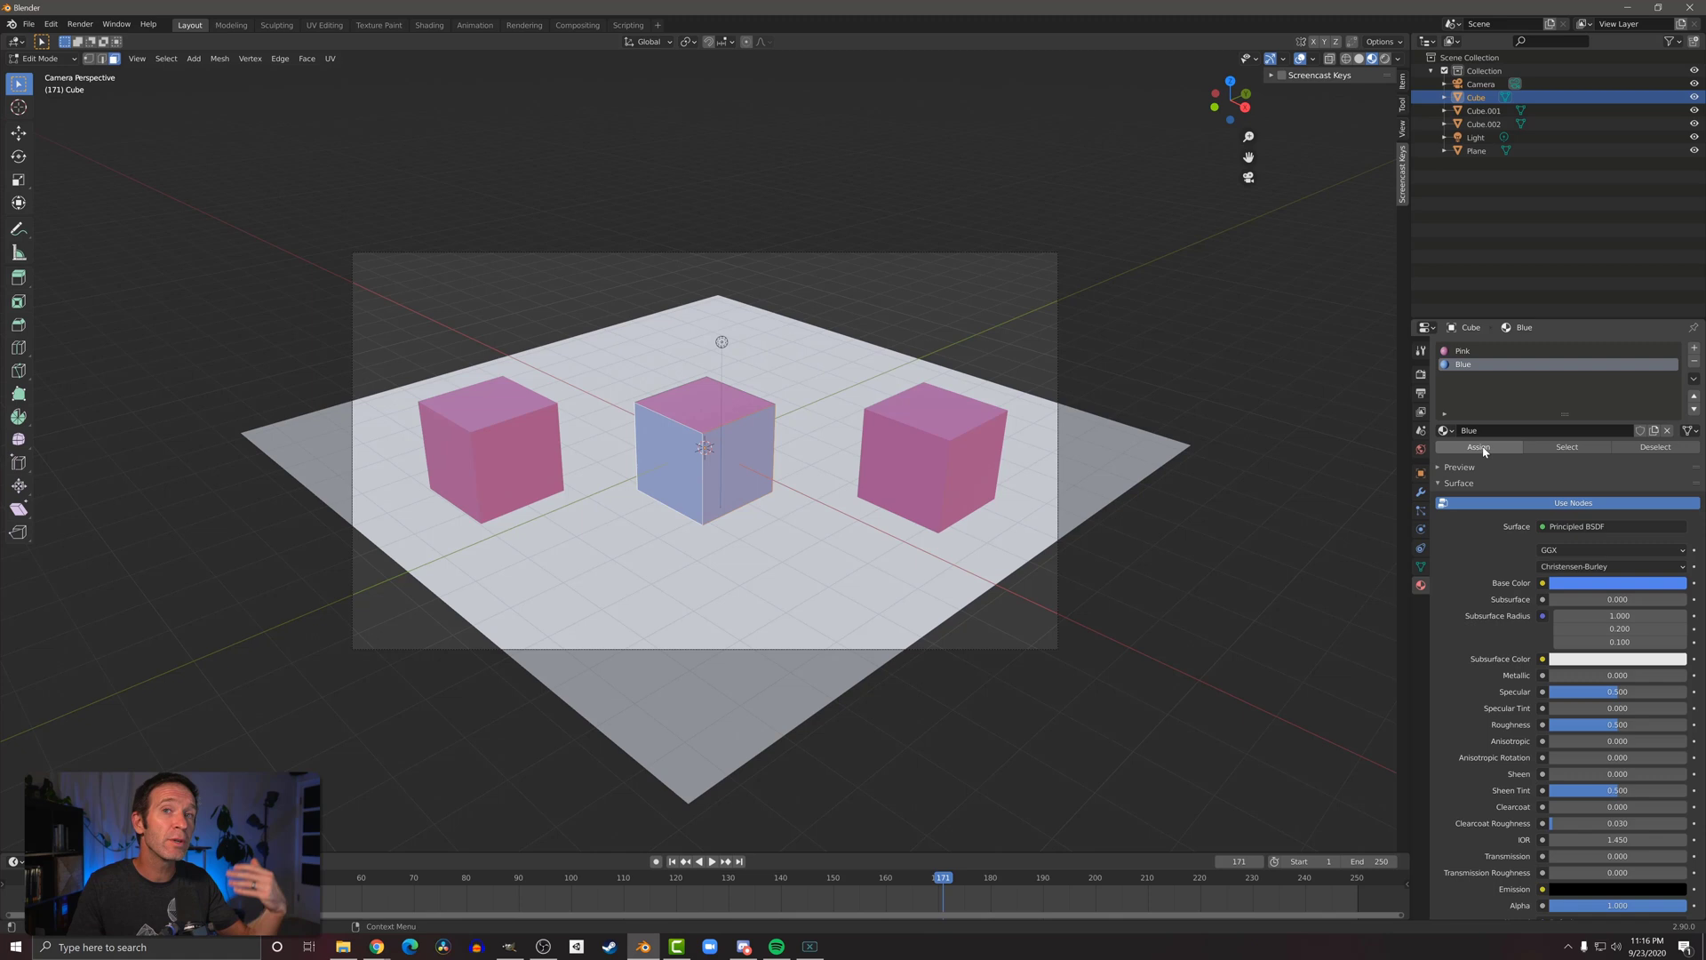
Step: Give the right cube a second slot holding the existing Blue material and assign it to its top face
key("Tab")
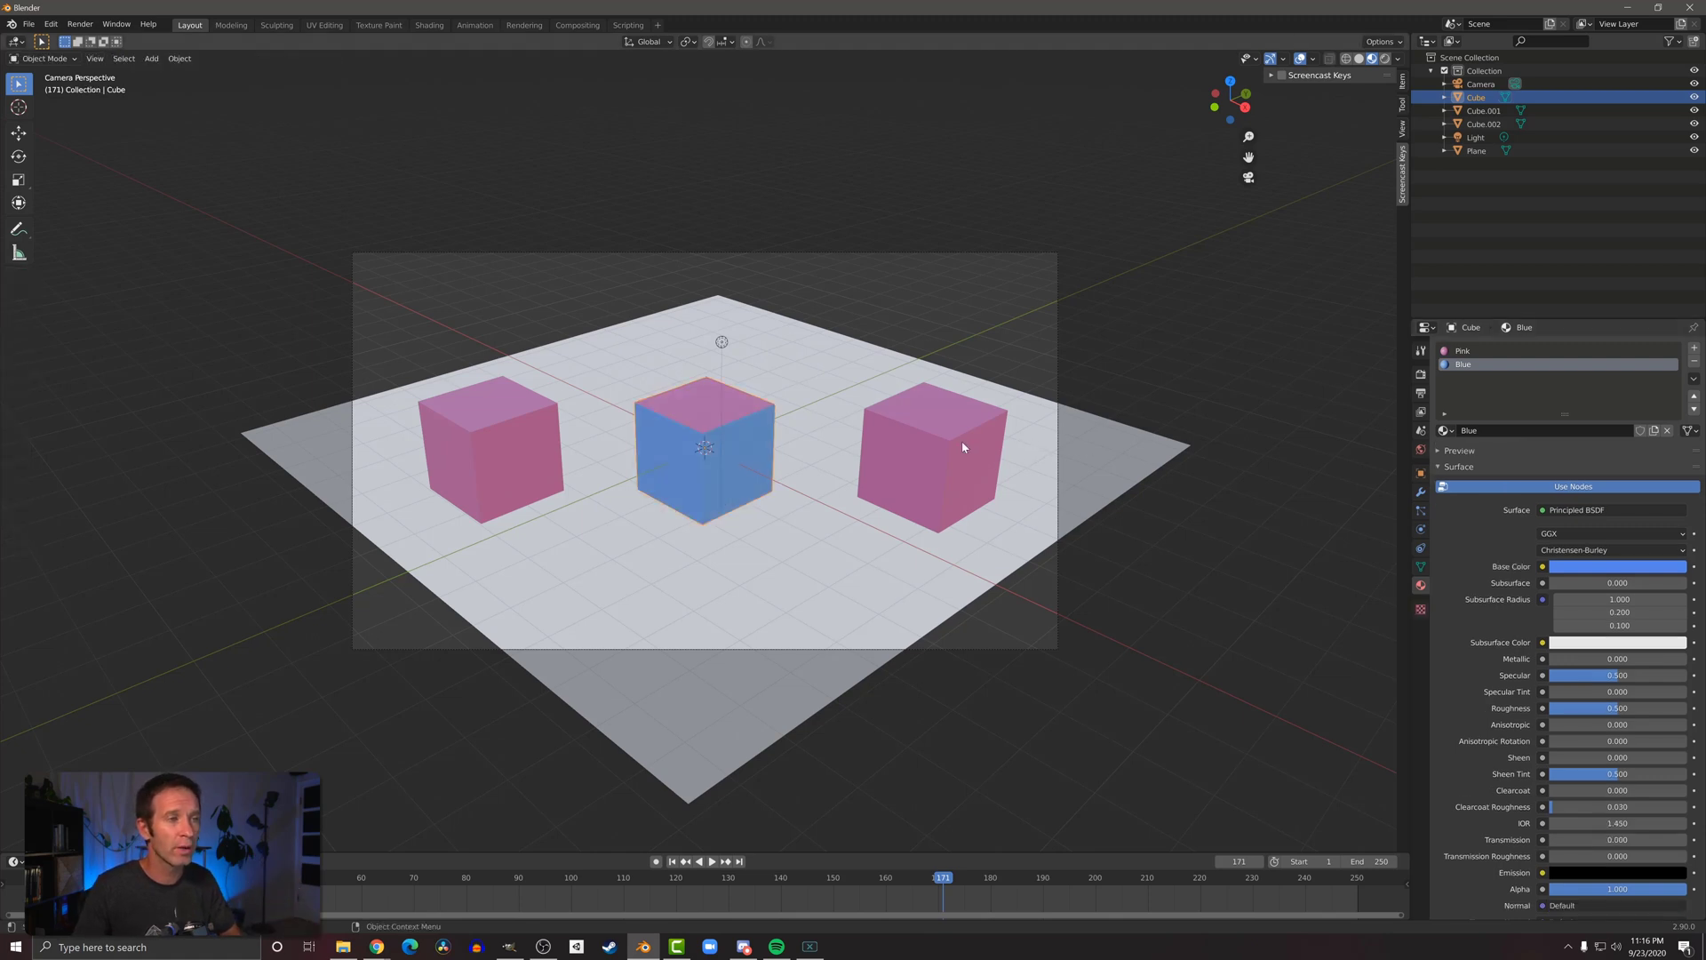
left_click(957, 438)
key("Tab")
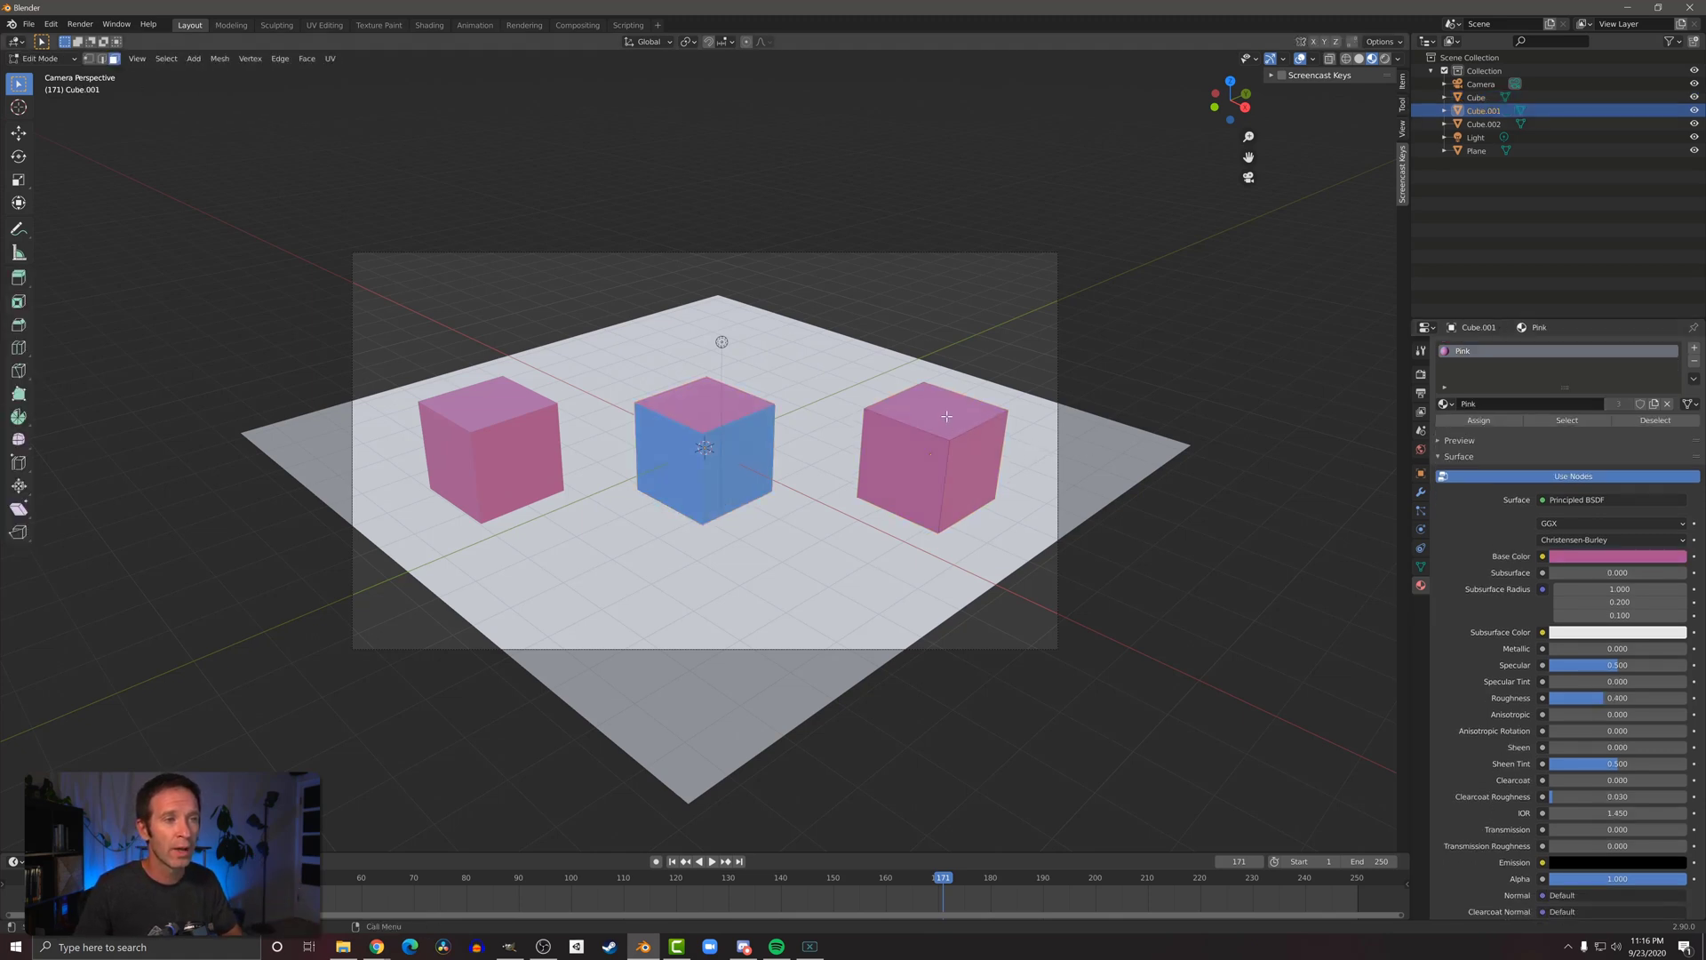
left_click(947, 416)
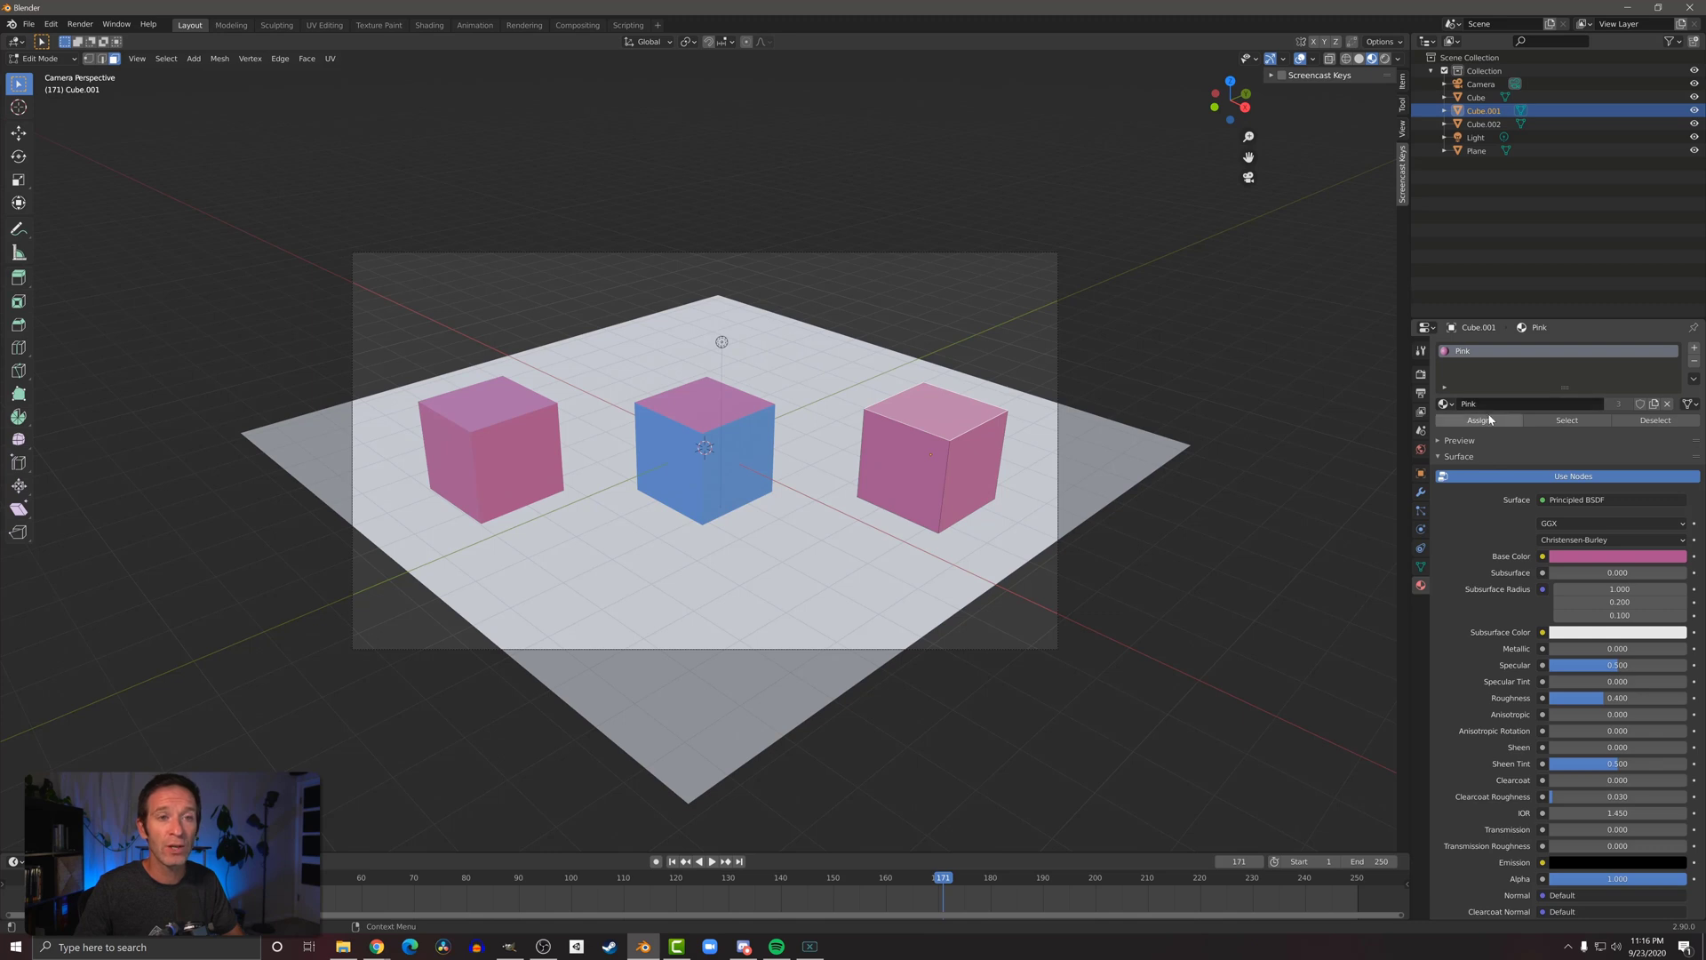
left_click(1695, 349)
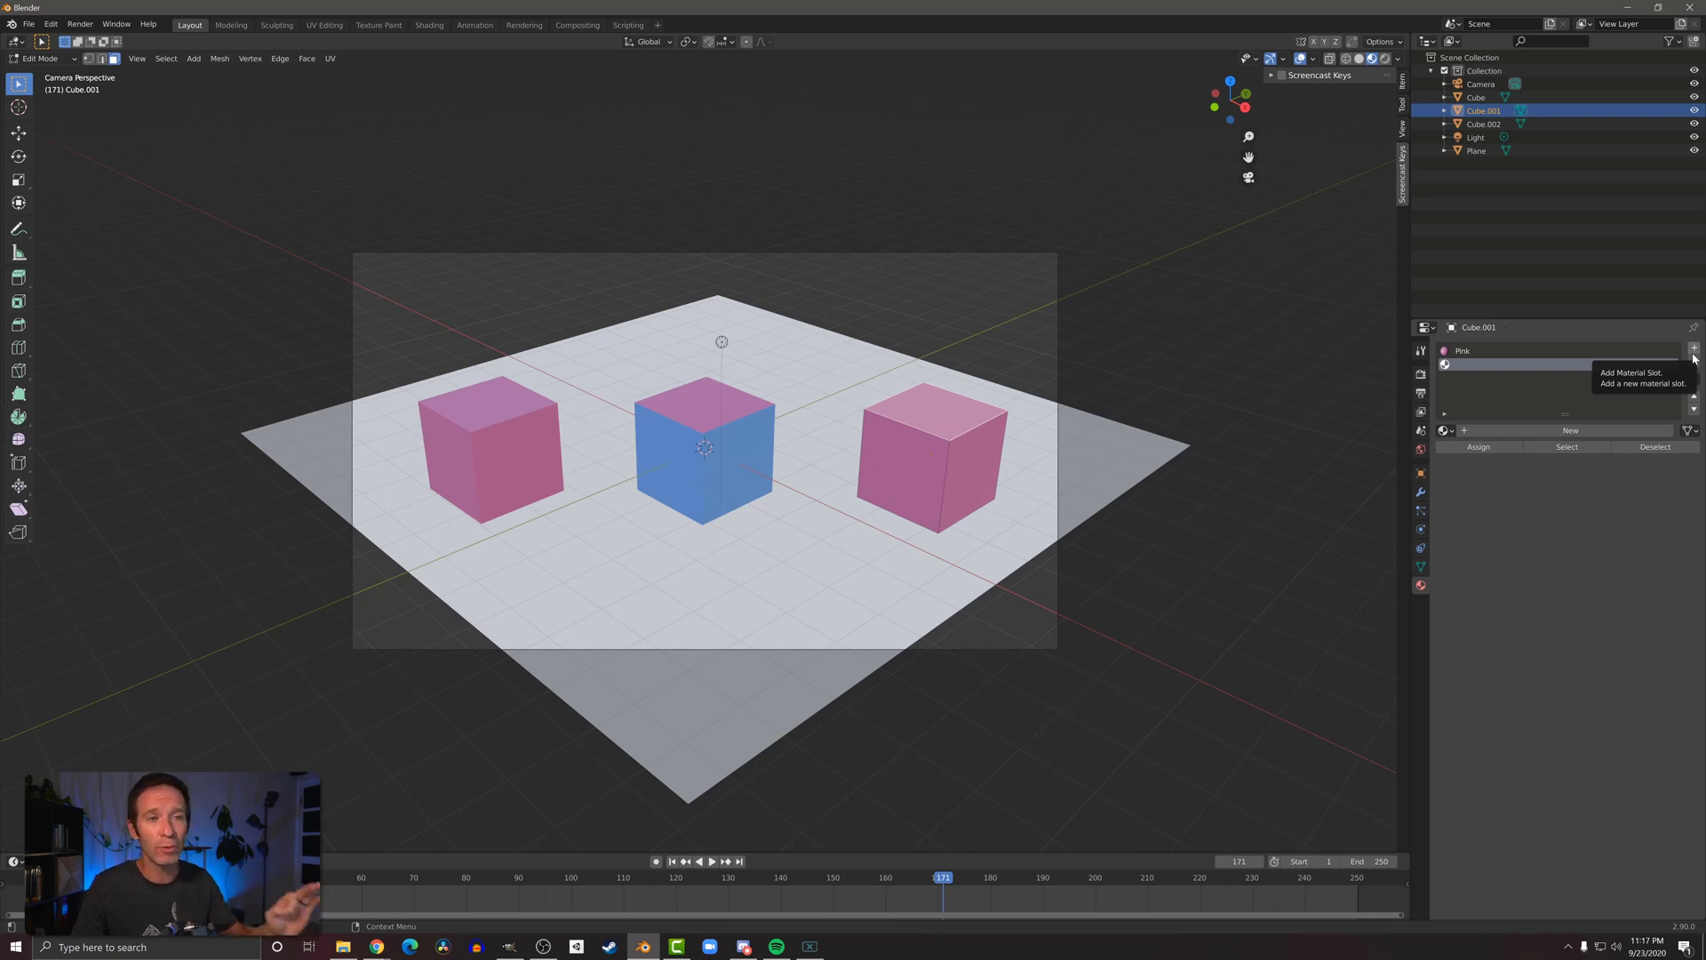
left_click(1446, 430)
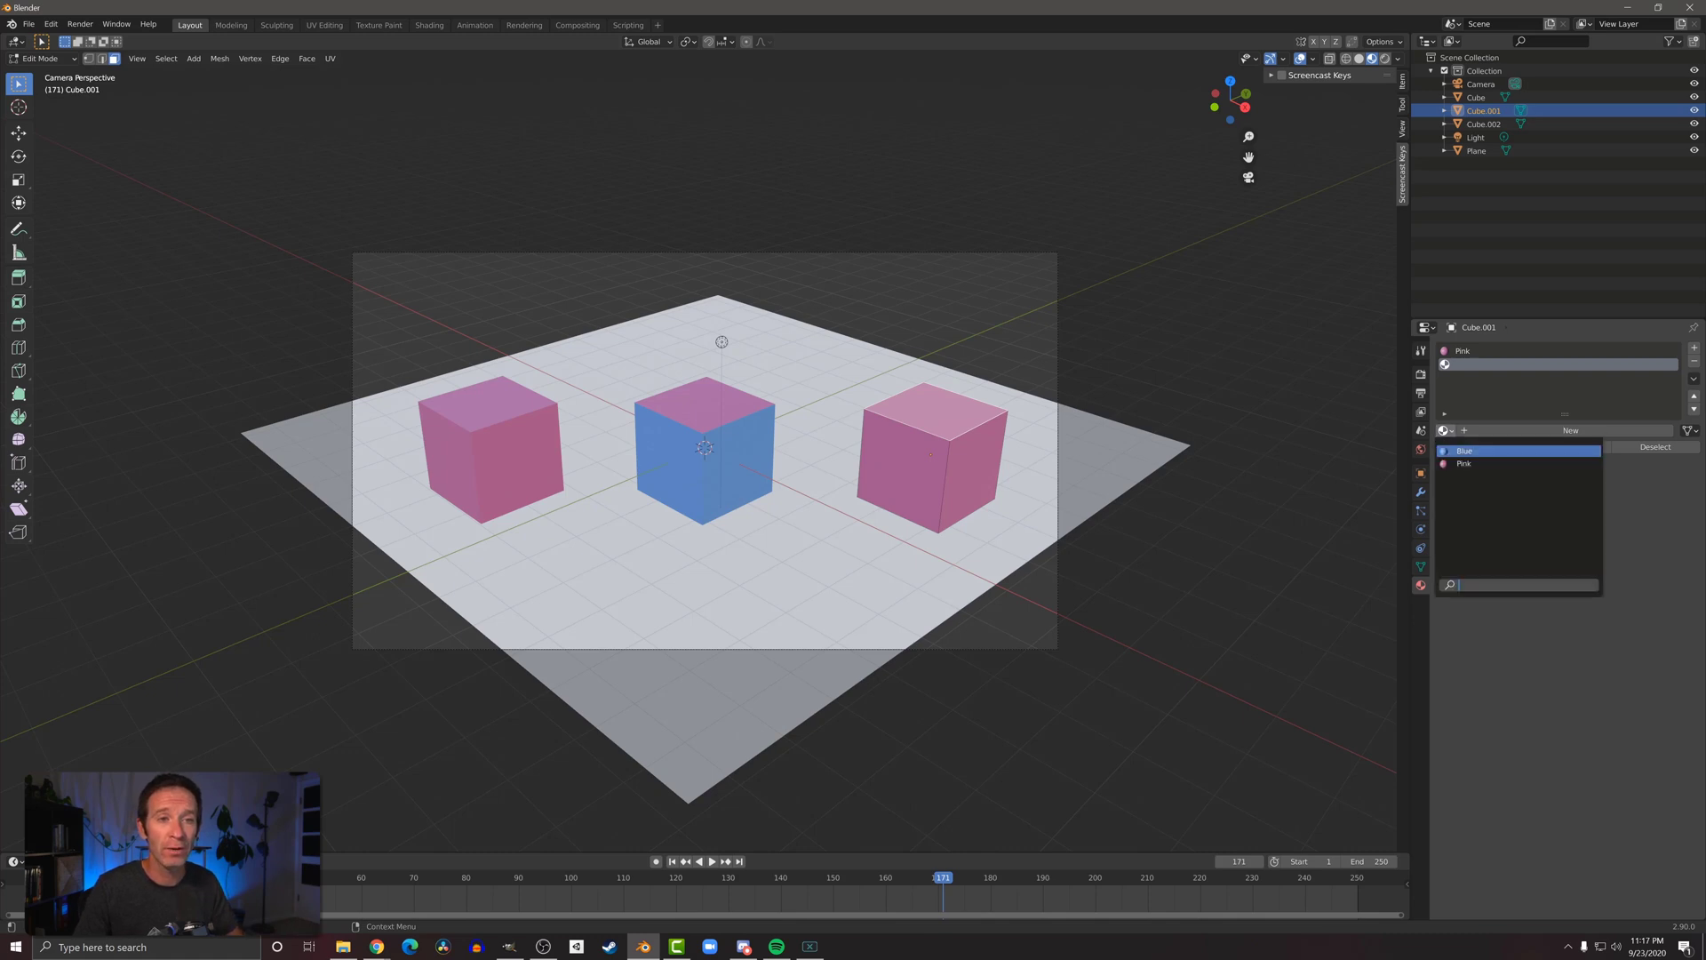
left_click(1475, 451)
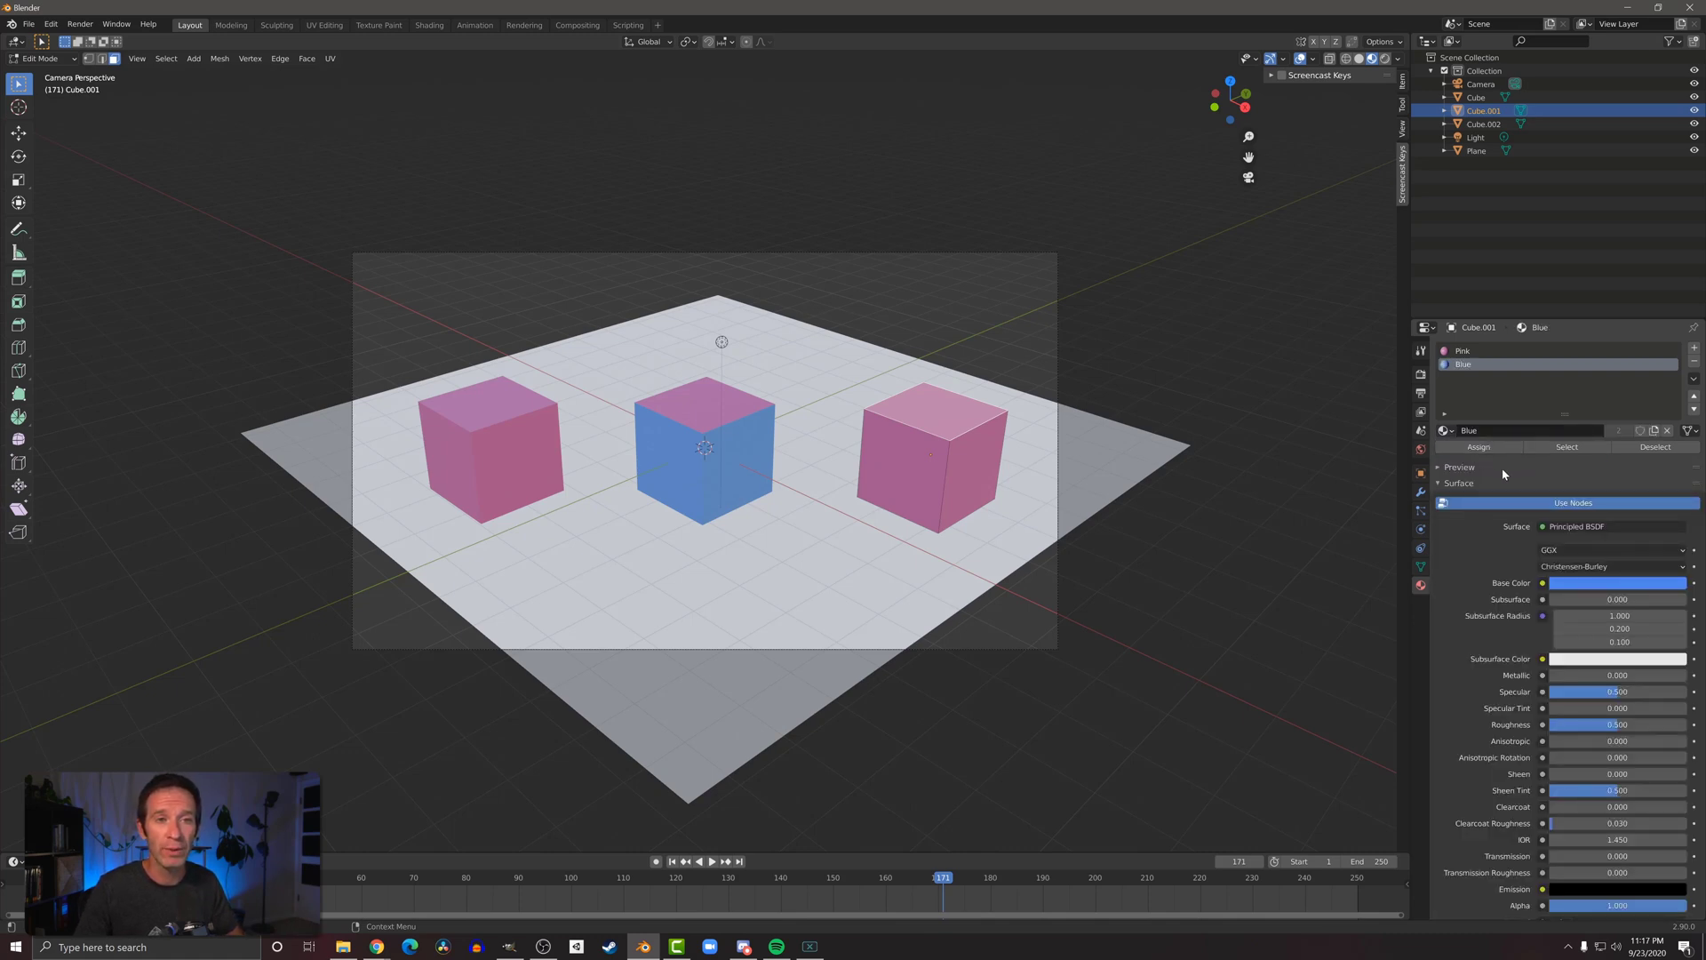
left_click(1498, 451)
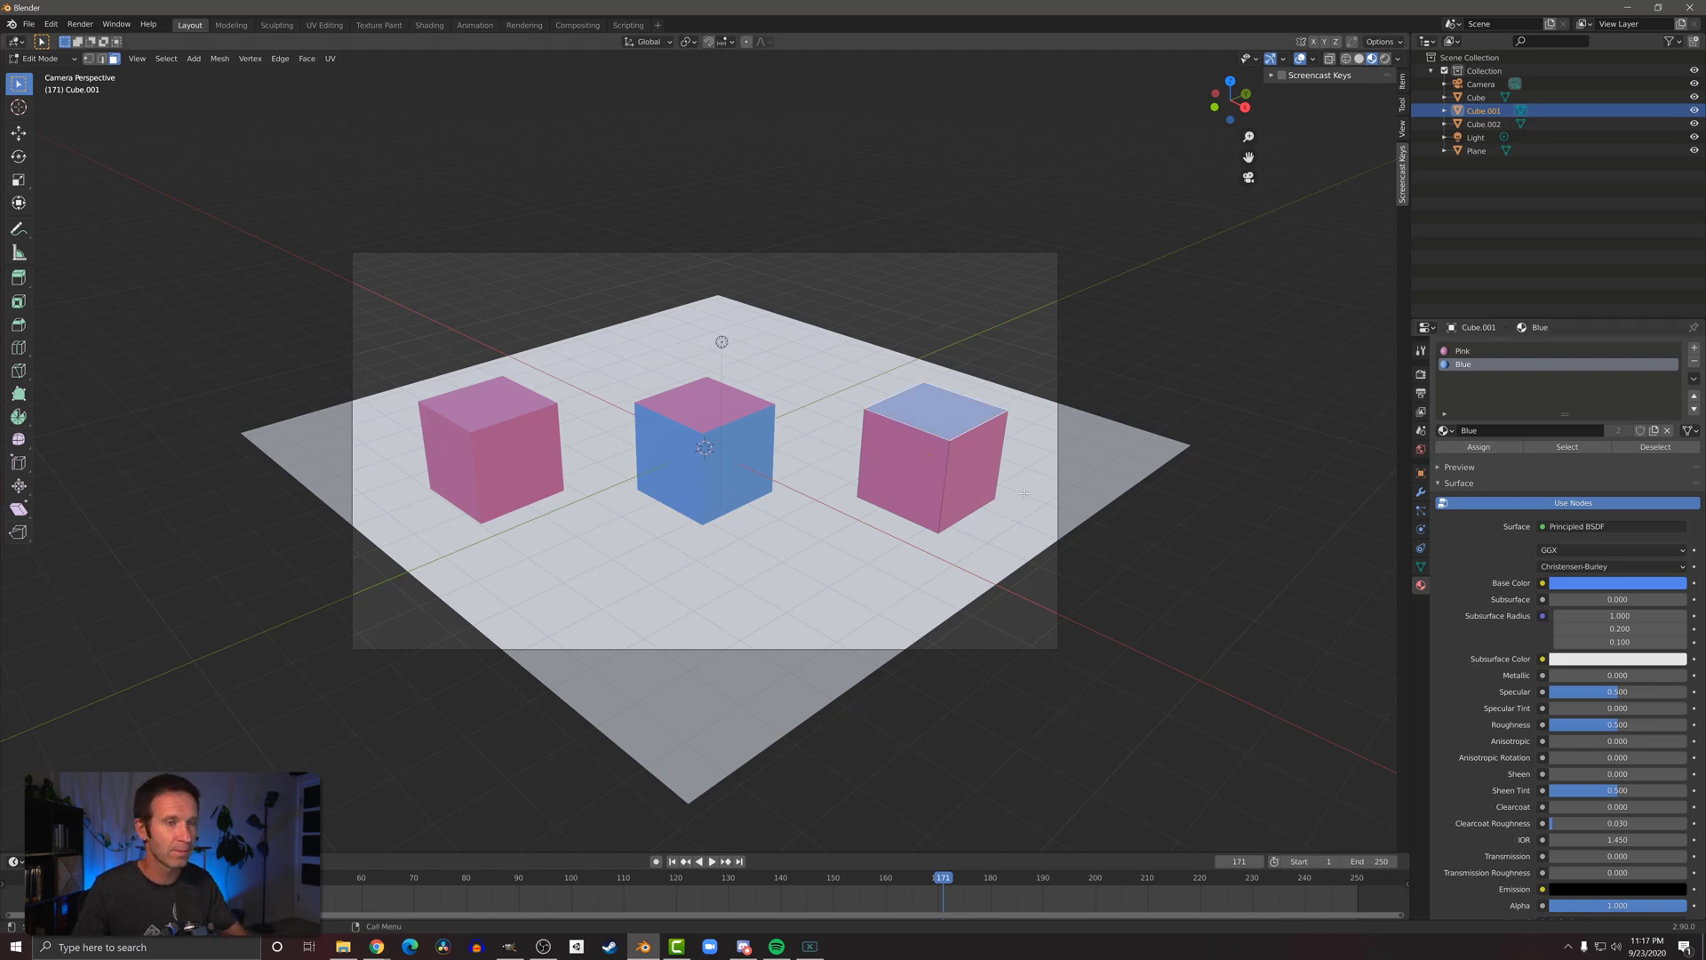
key("F12")
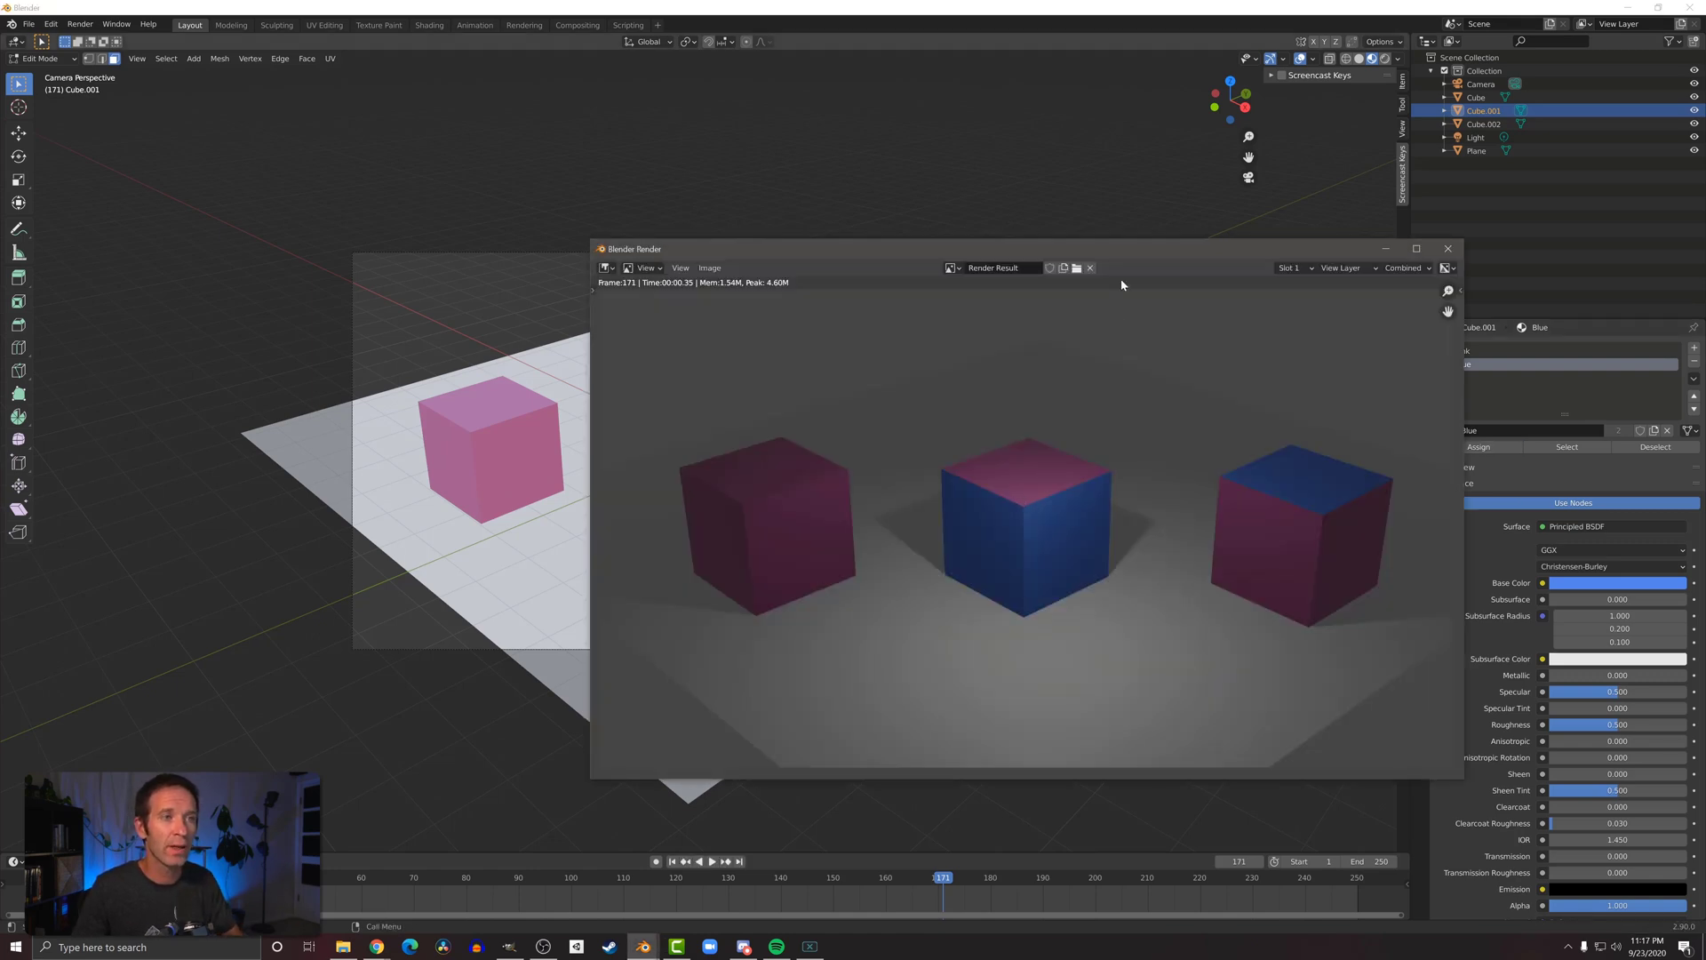
left_click_drag(1128, 255, 1027, 211)
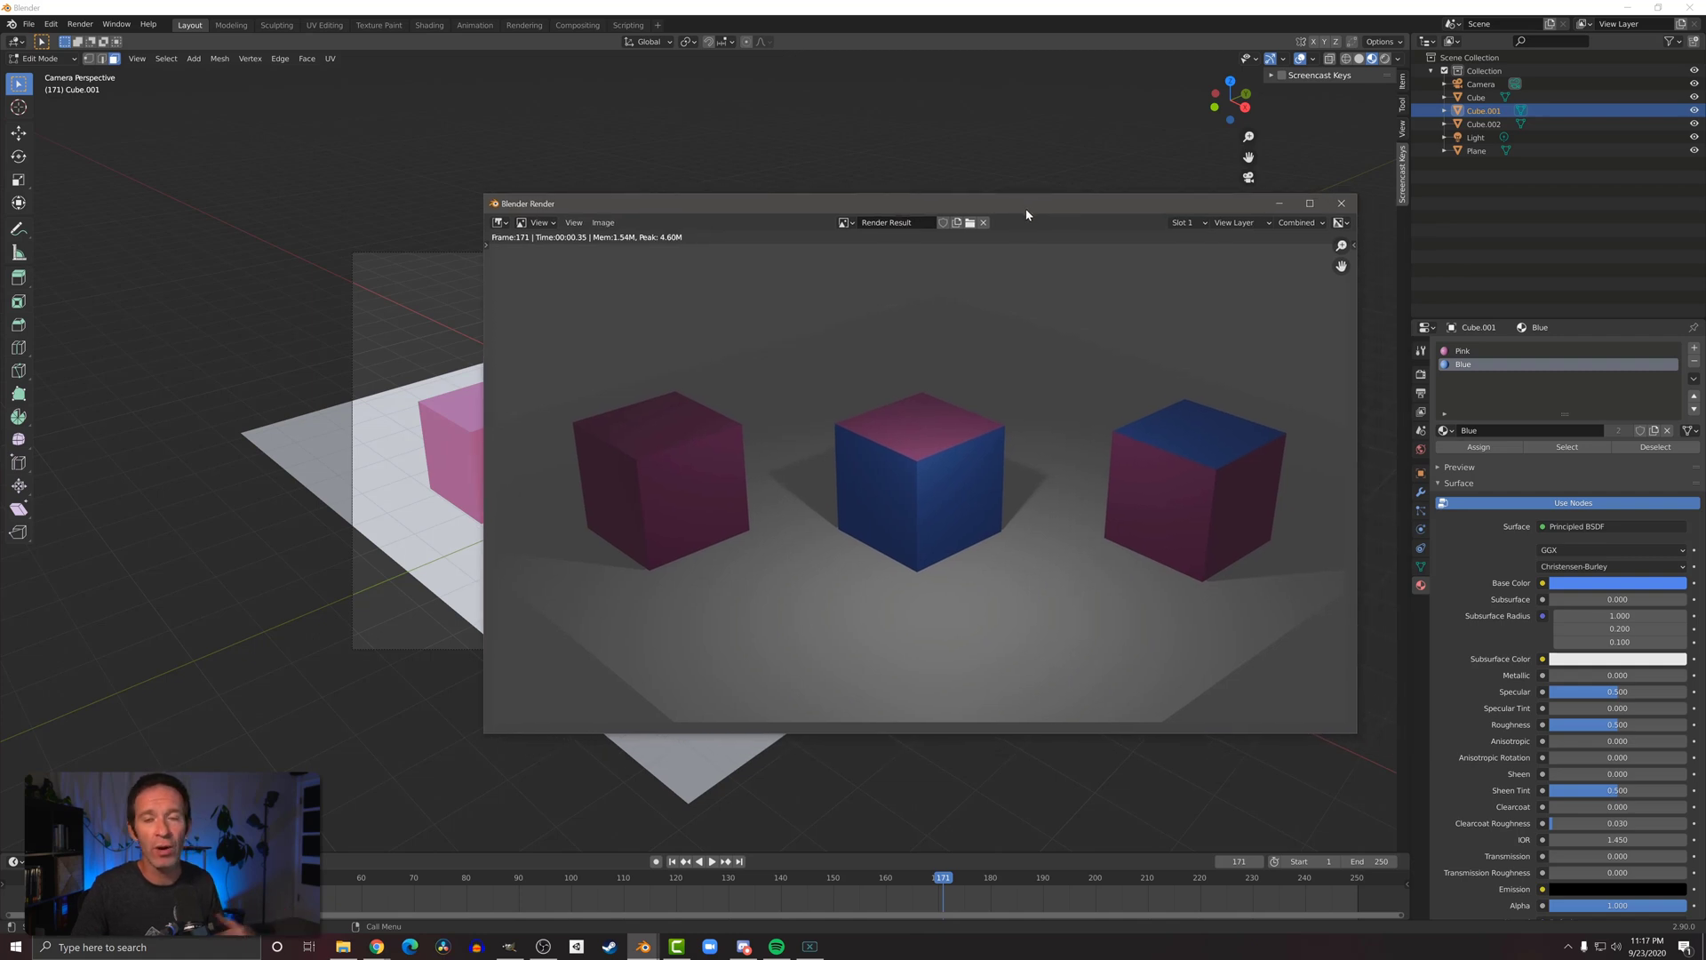
key("Escape")
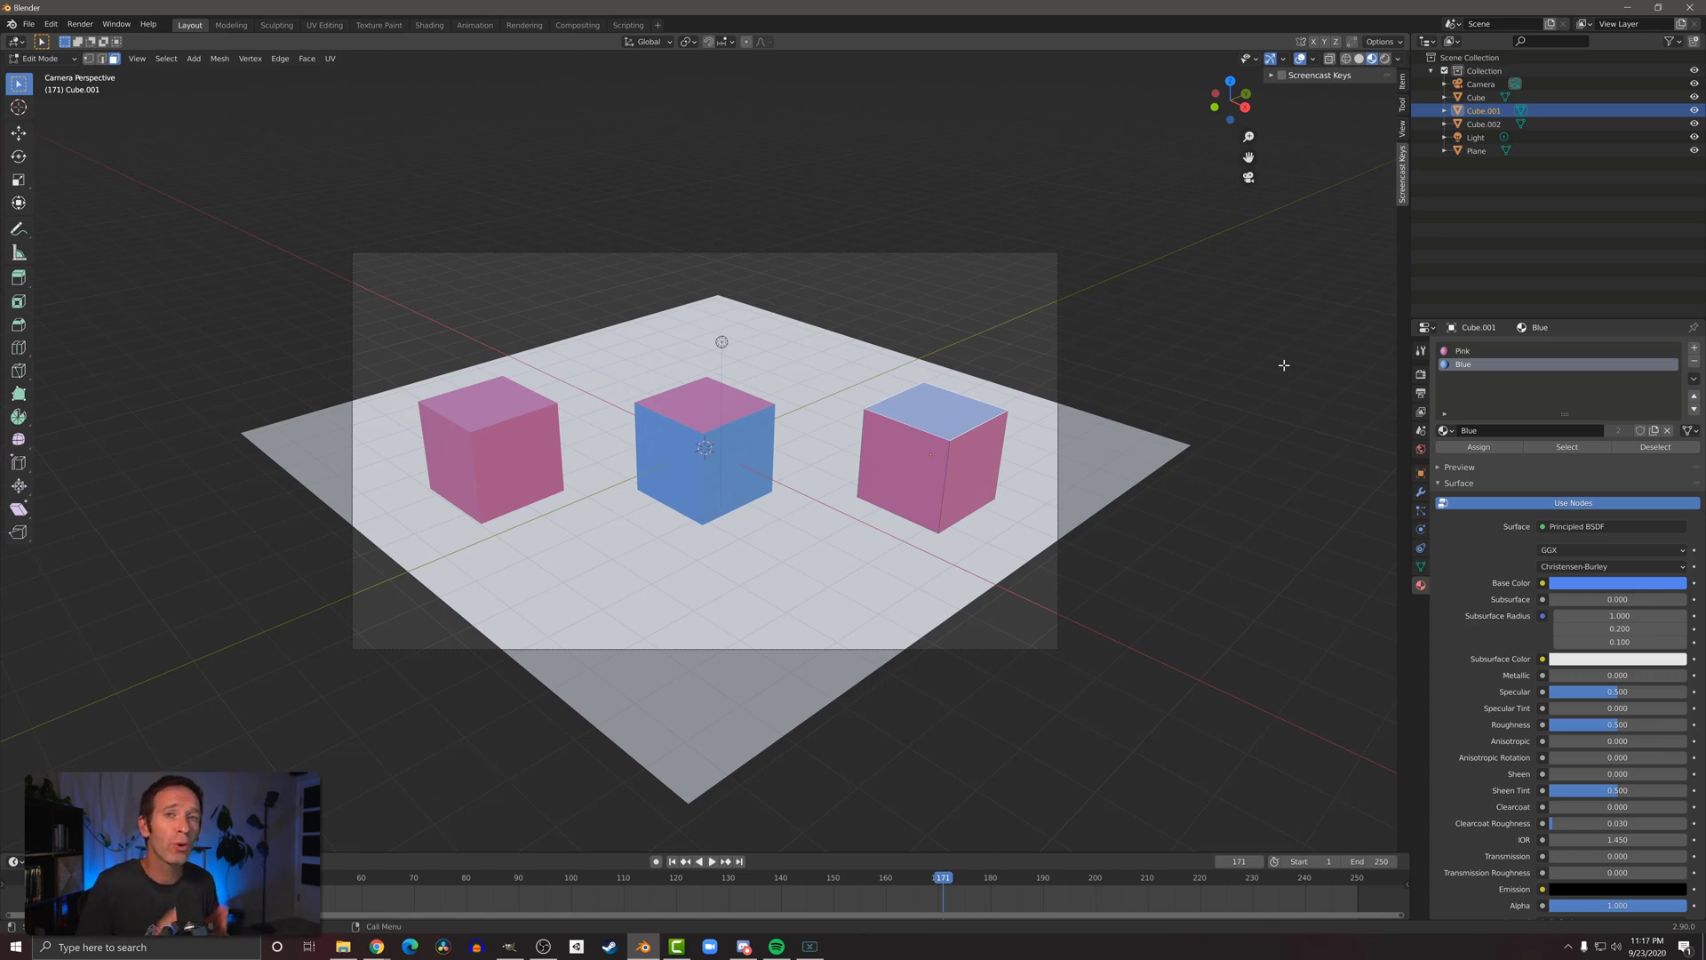
Step: Shift the Blue material's base colour to a deeper, more saturated blue
left_click(1617, 583)
left_click_drag(1639, 418, 1651, 422)
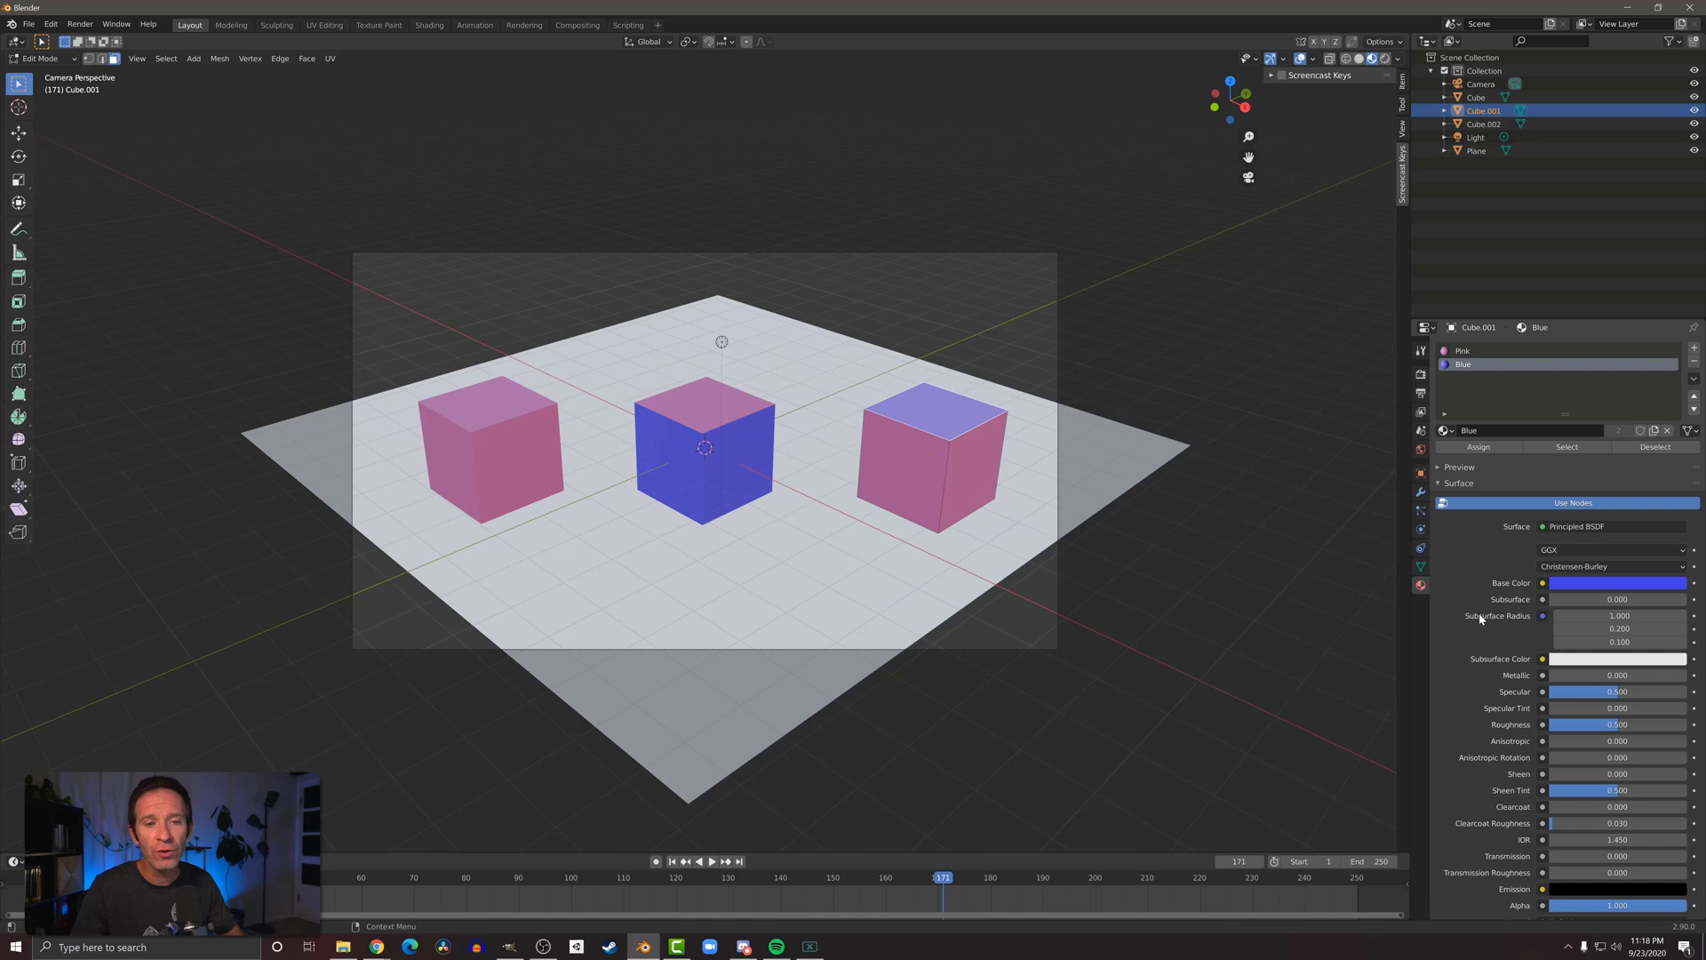
Step: Raise the Blue material's emission colour brightness up from black so it glows
scroll(1481, 619, "down", 5)
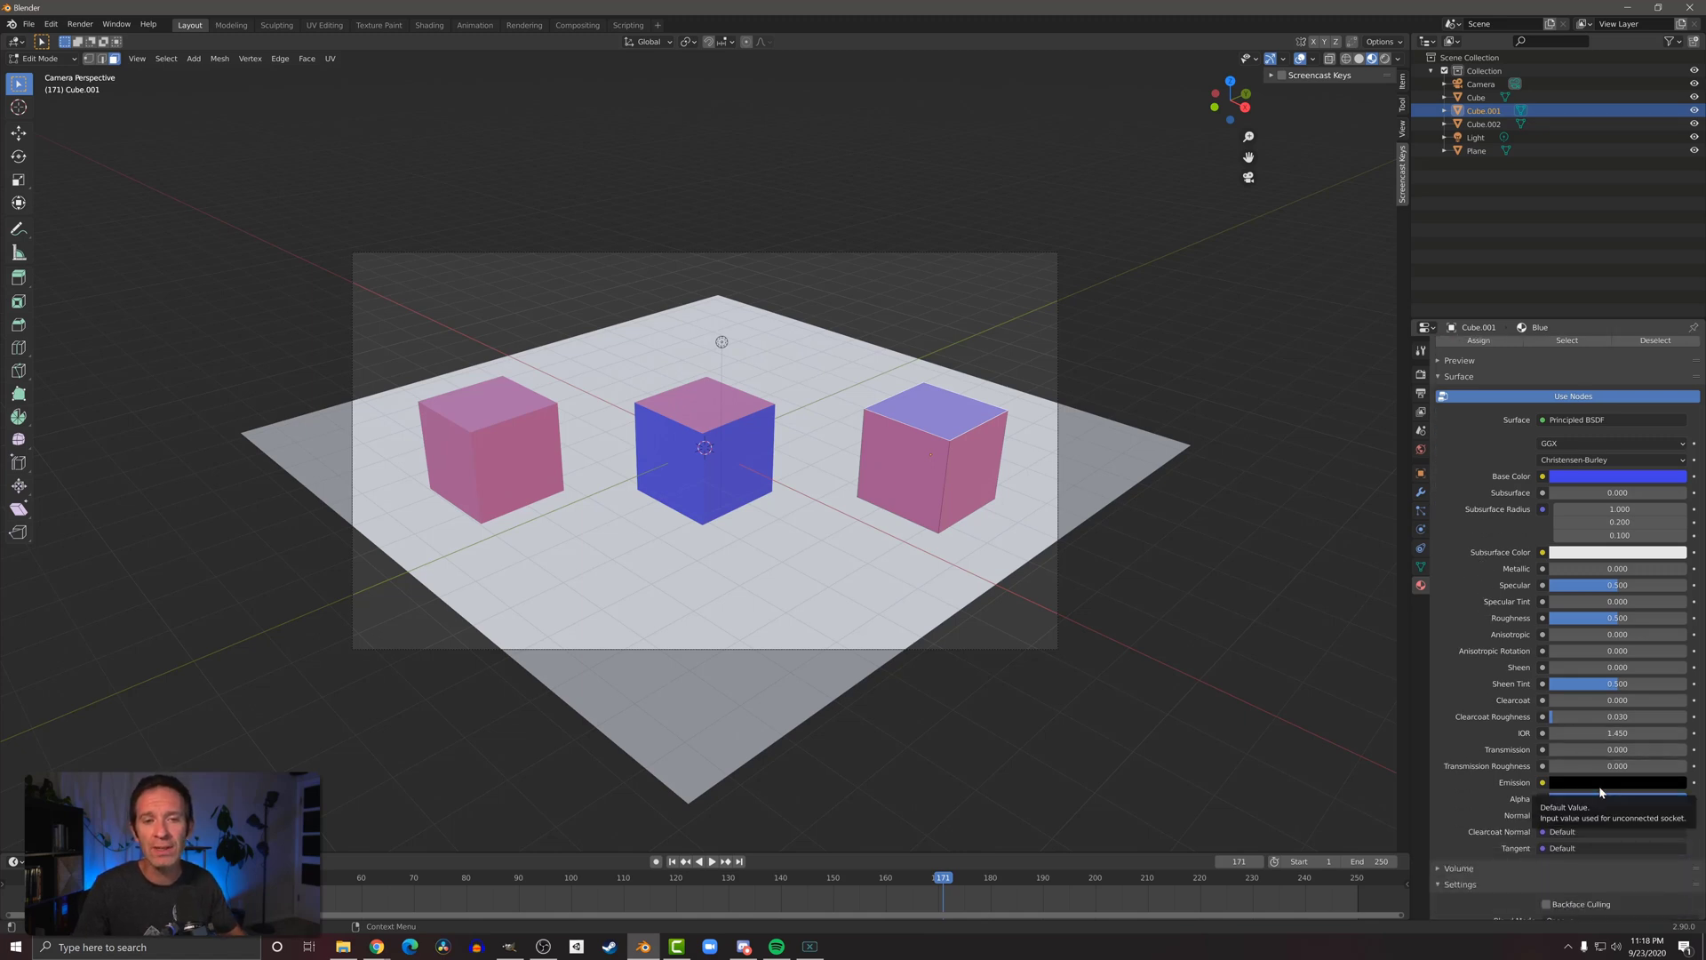
left_click(1600, 784)
left_click_drag(1680, 675, 1646, 621)
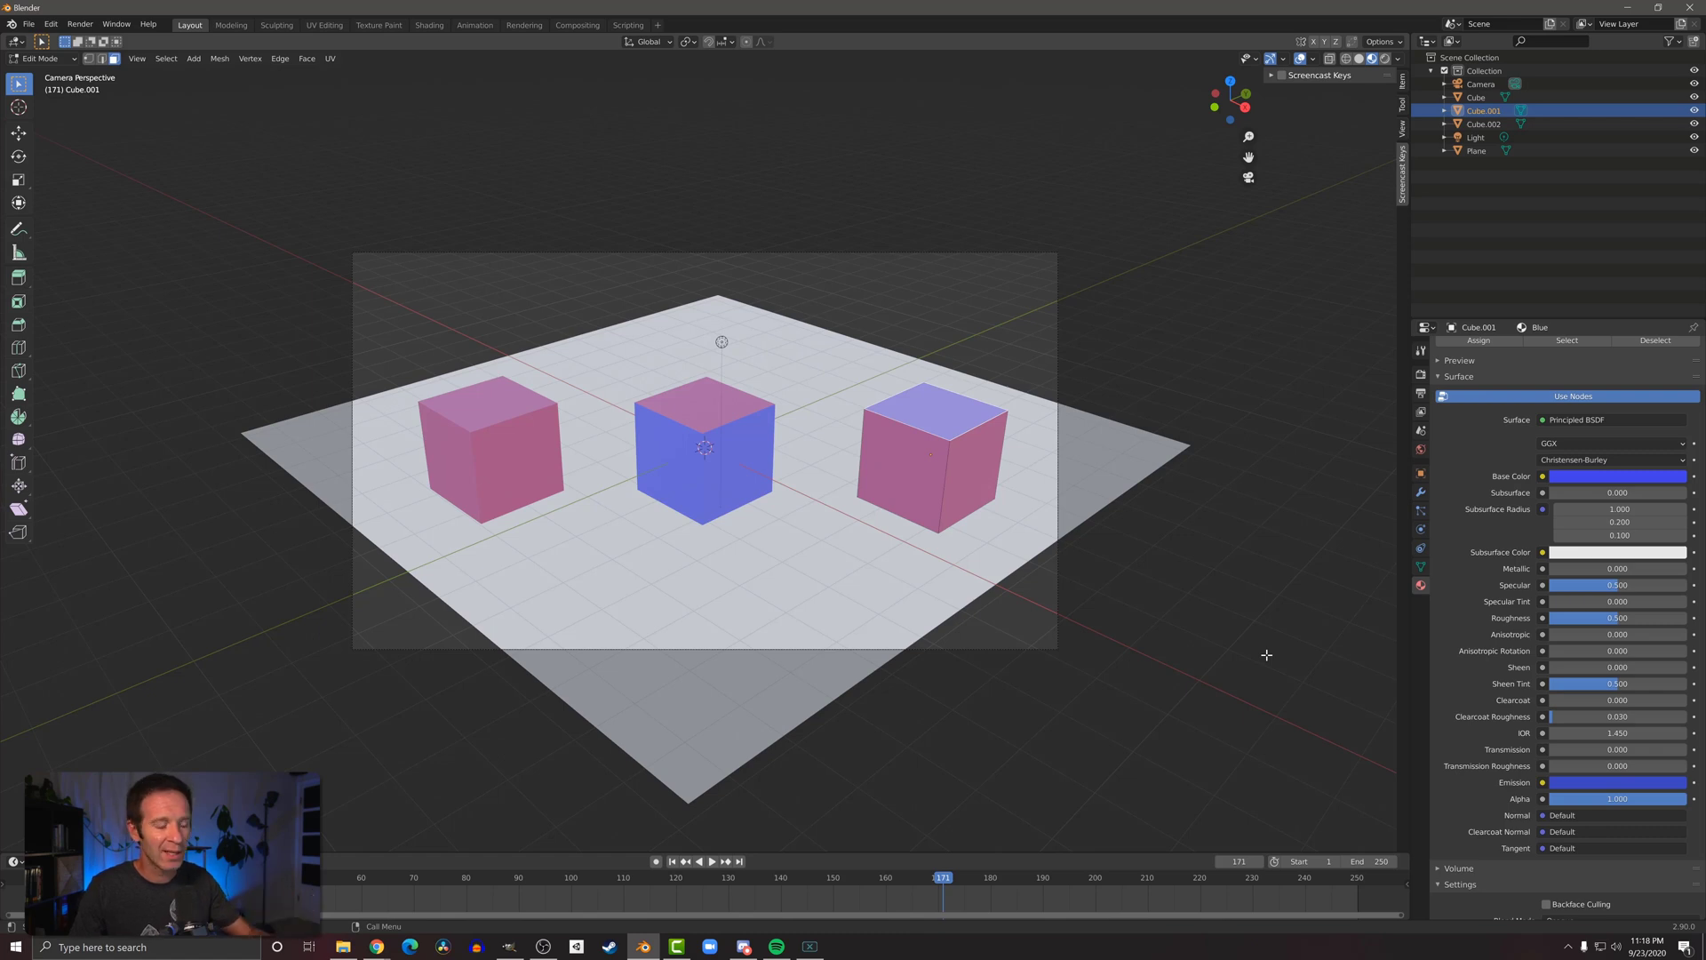
Step: Render the scene to check the glow, close the render and return to Object Mode
key("F12")
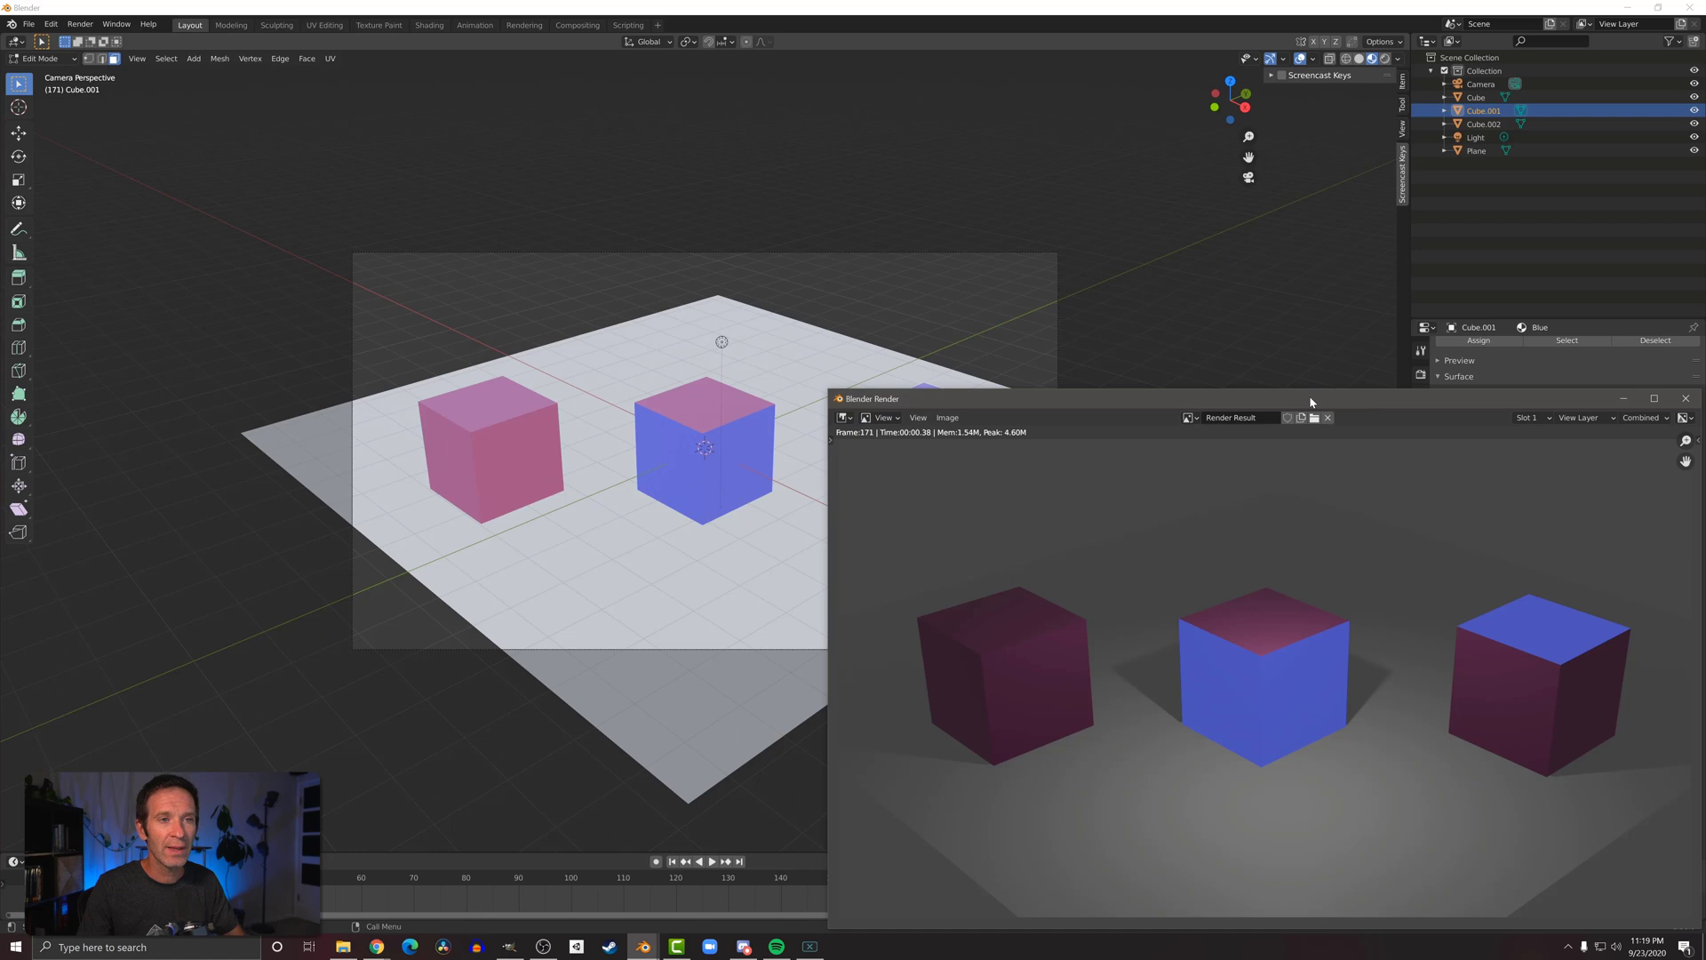
left_click_drag(1309, 396, 1137, 313)
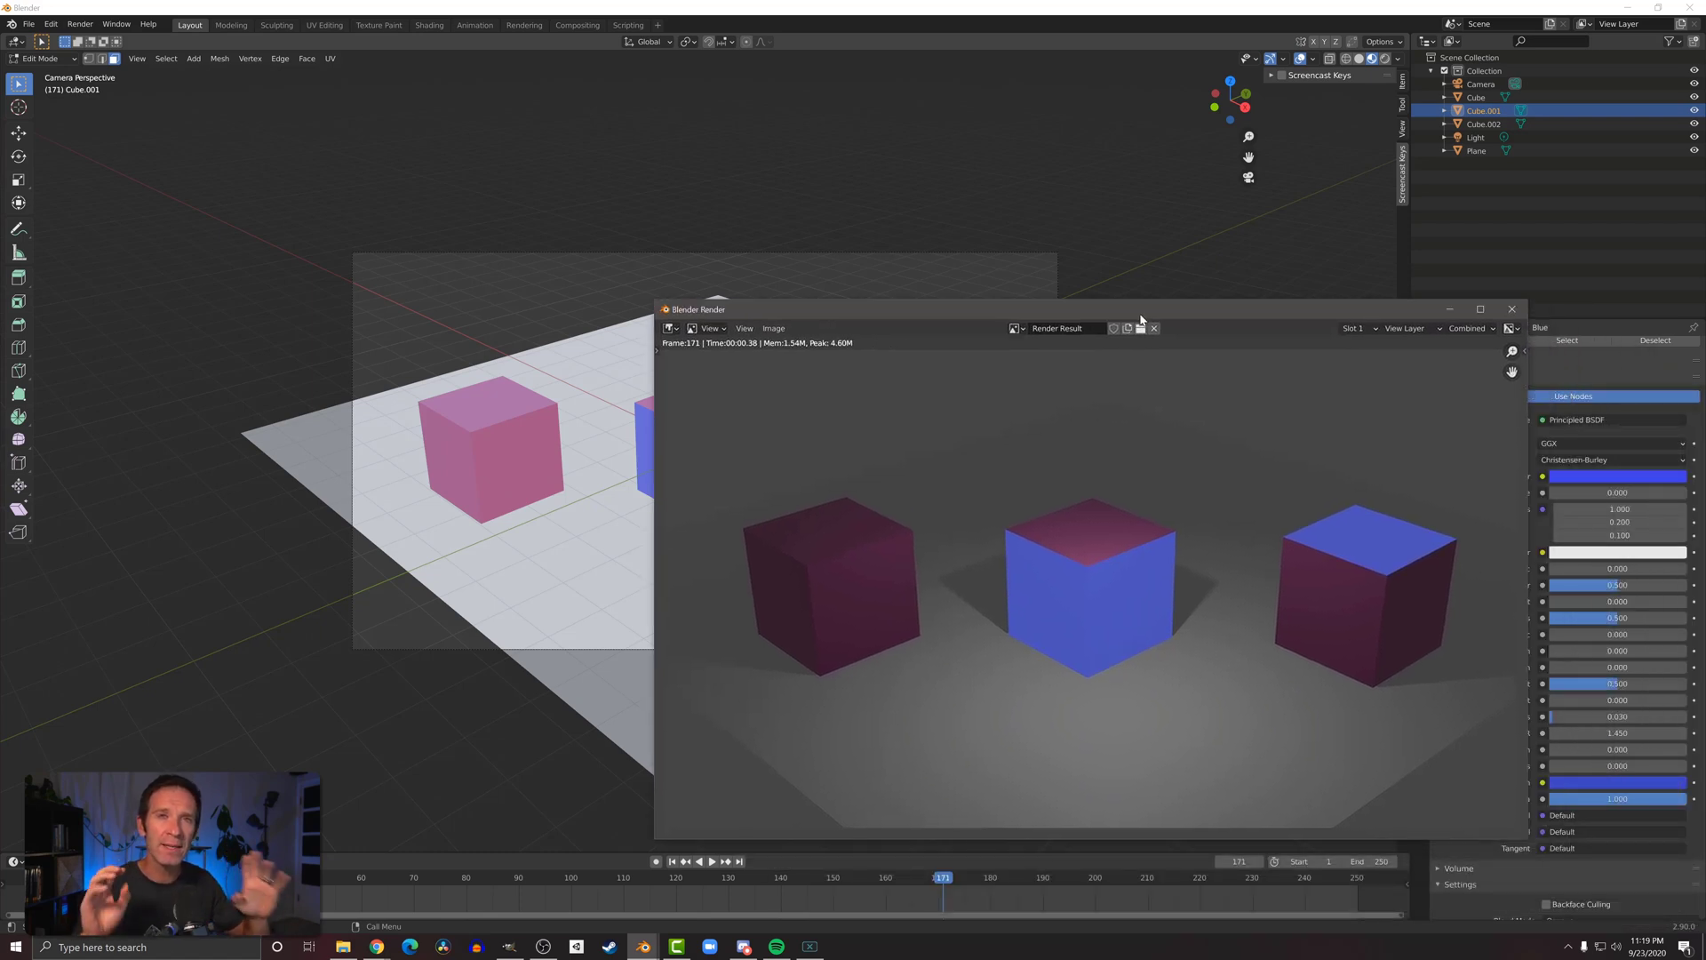
key("Escape")
key("Tab")
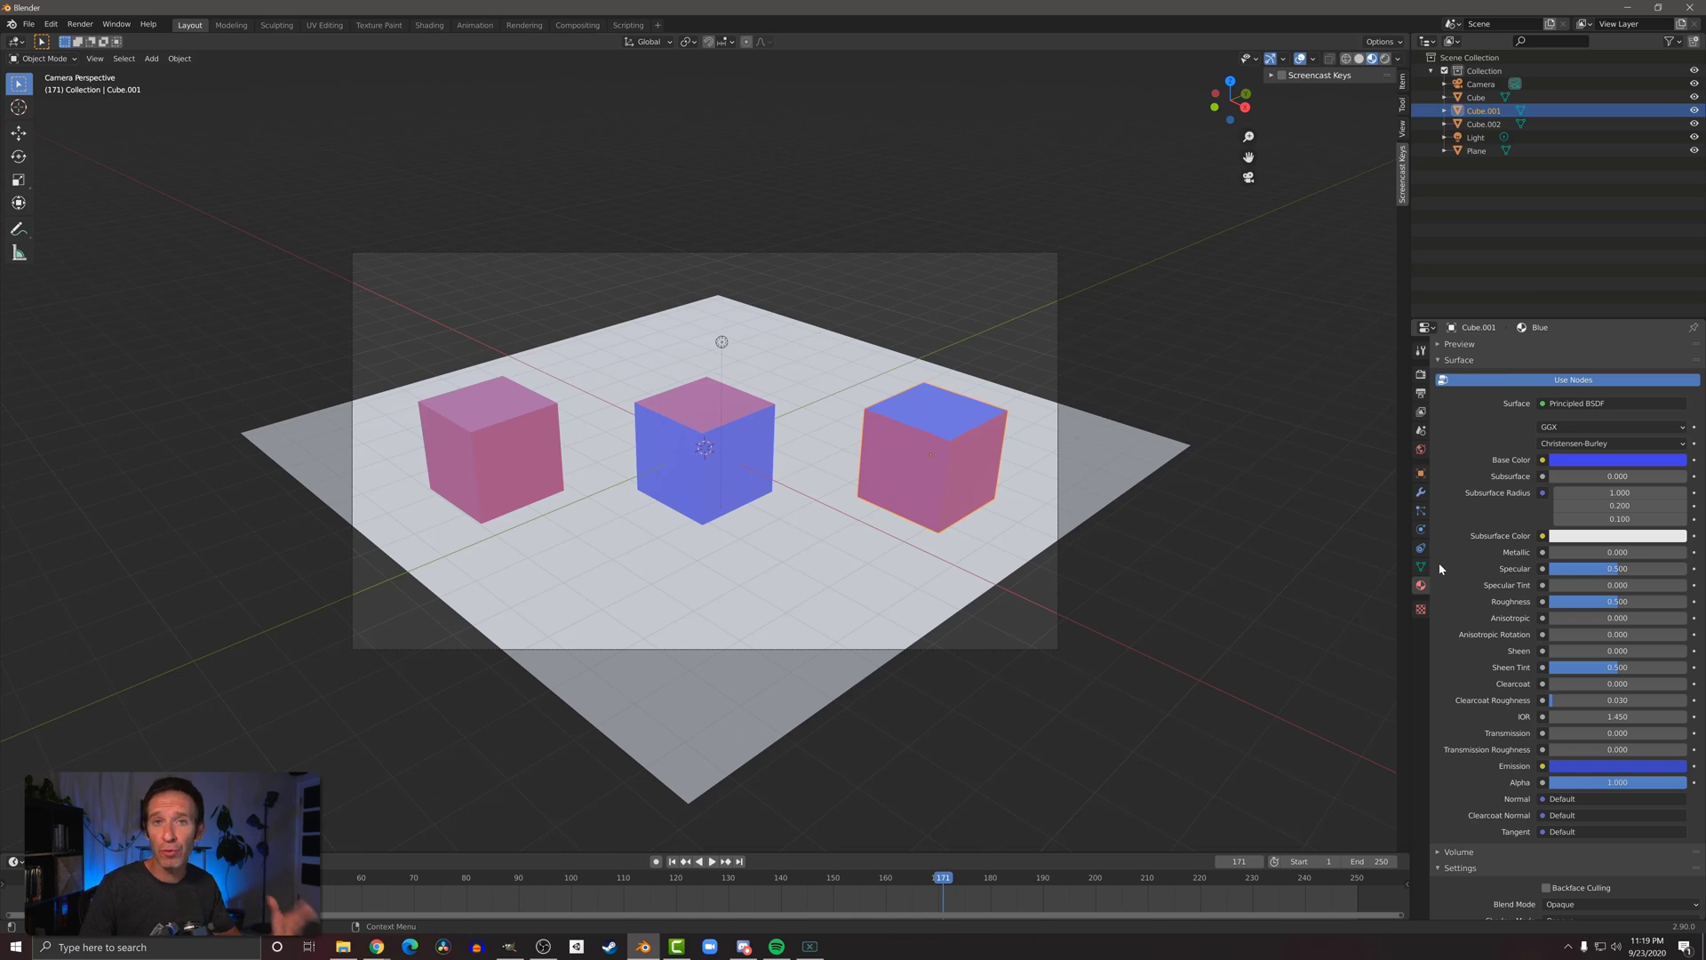
Step: Switch the render engine to Cycles
left_click(1421, 375)
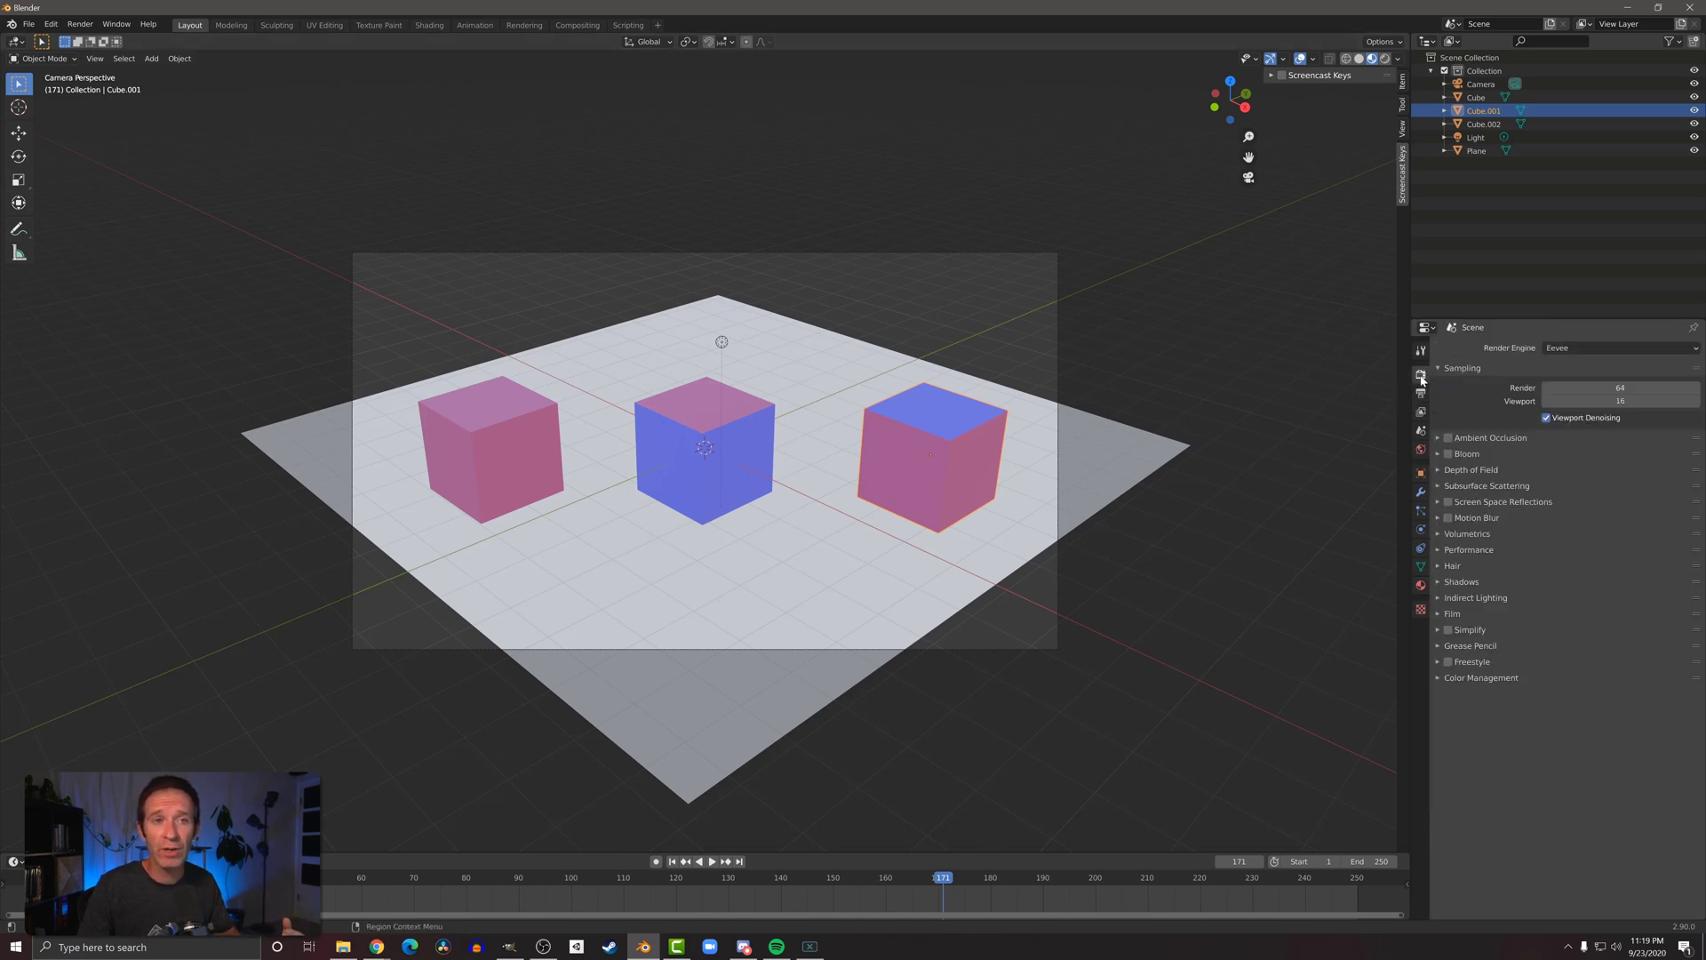
left_click(1620, 347)
left_click(1573, 394)
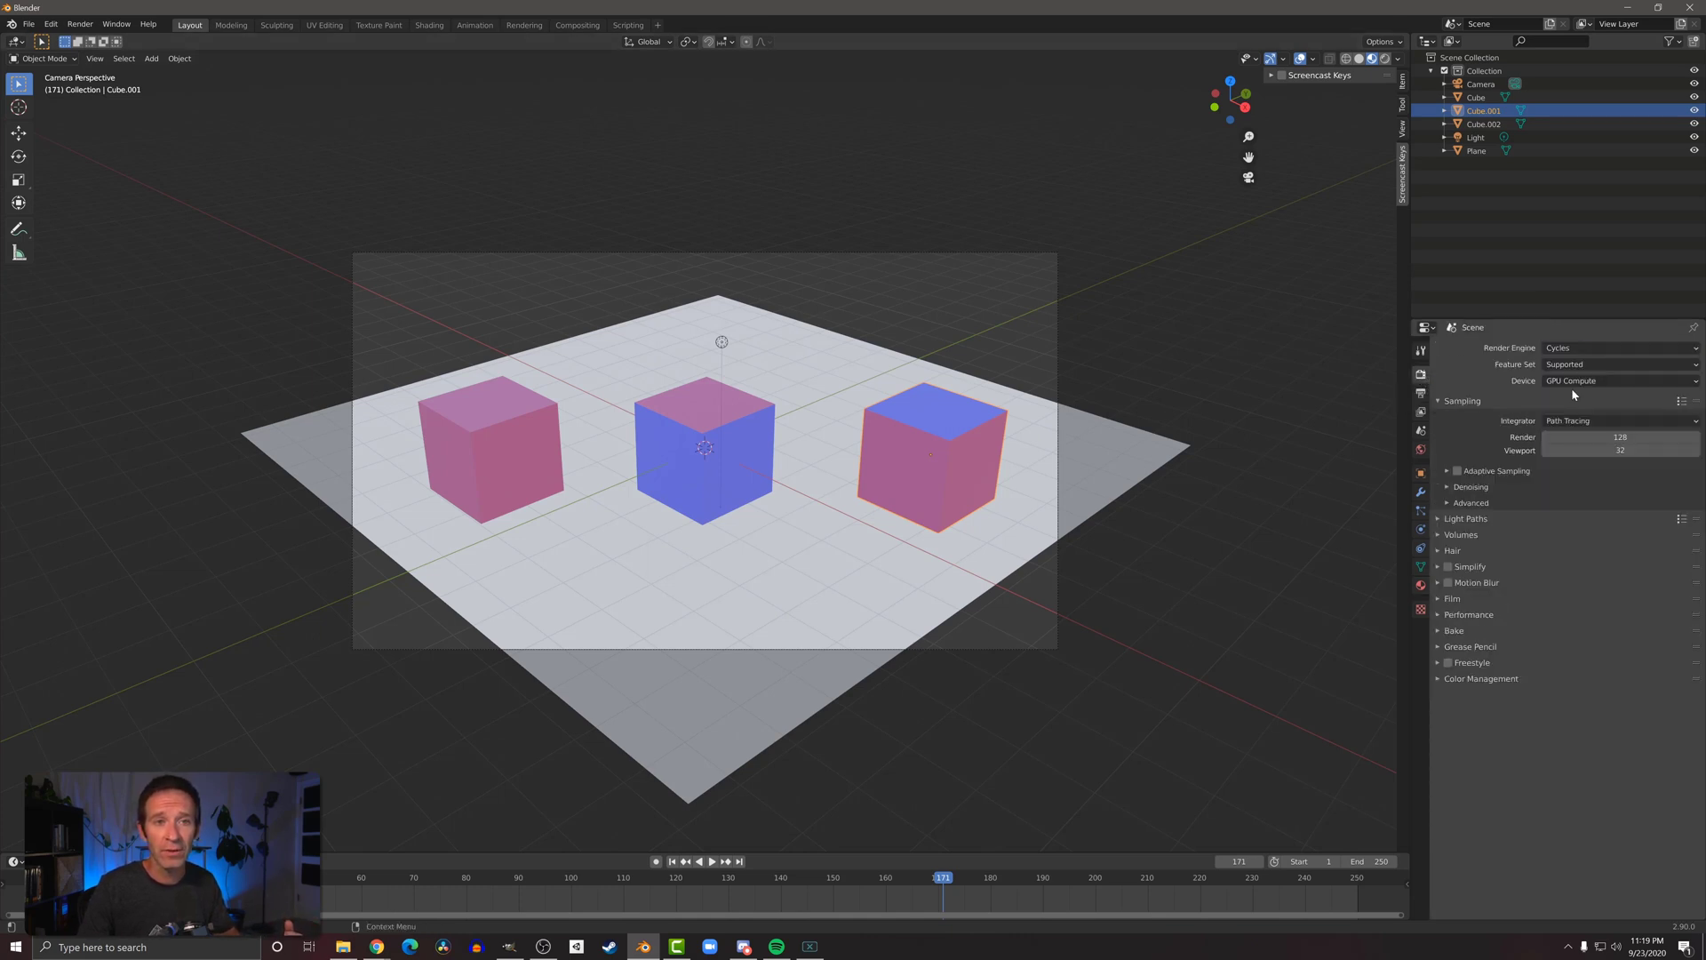
Step: Set the scene light's power to 10 W
left_click(722, 343)
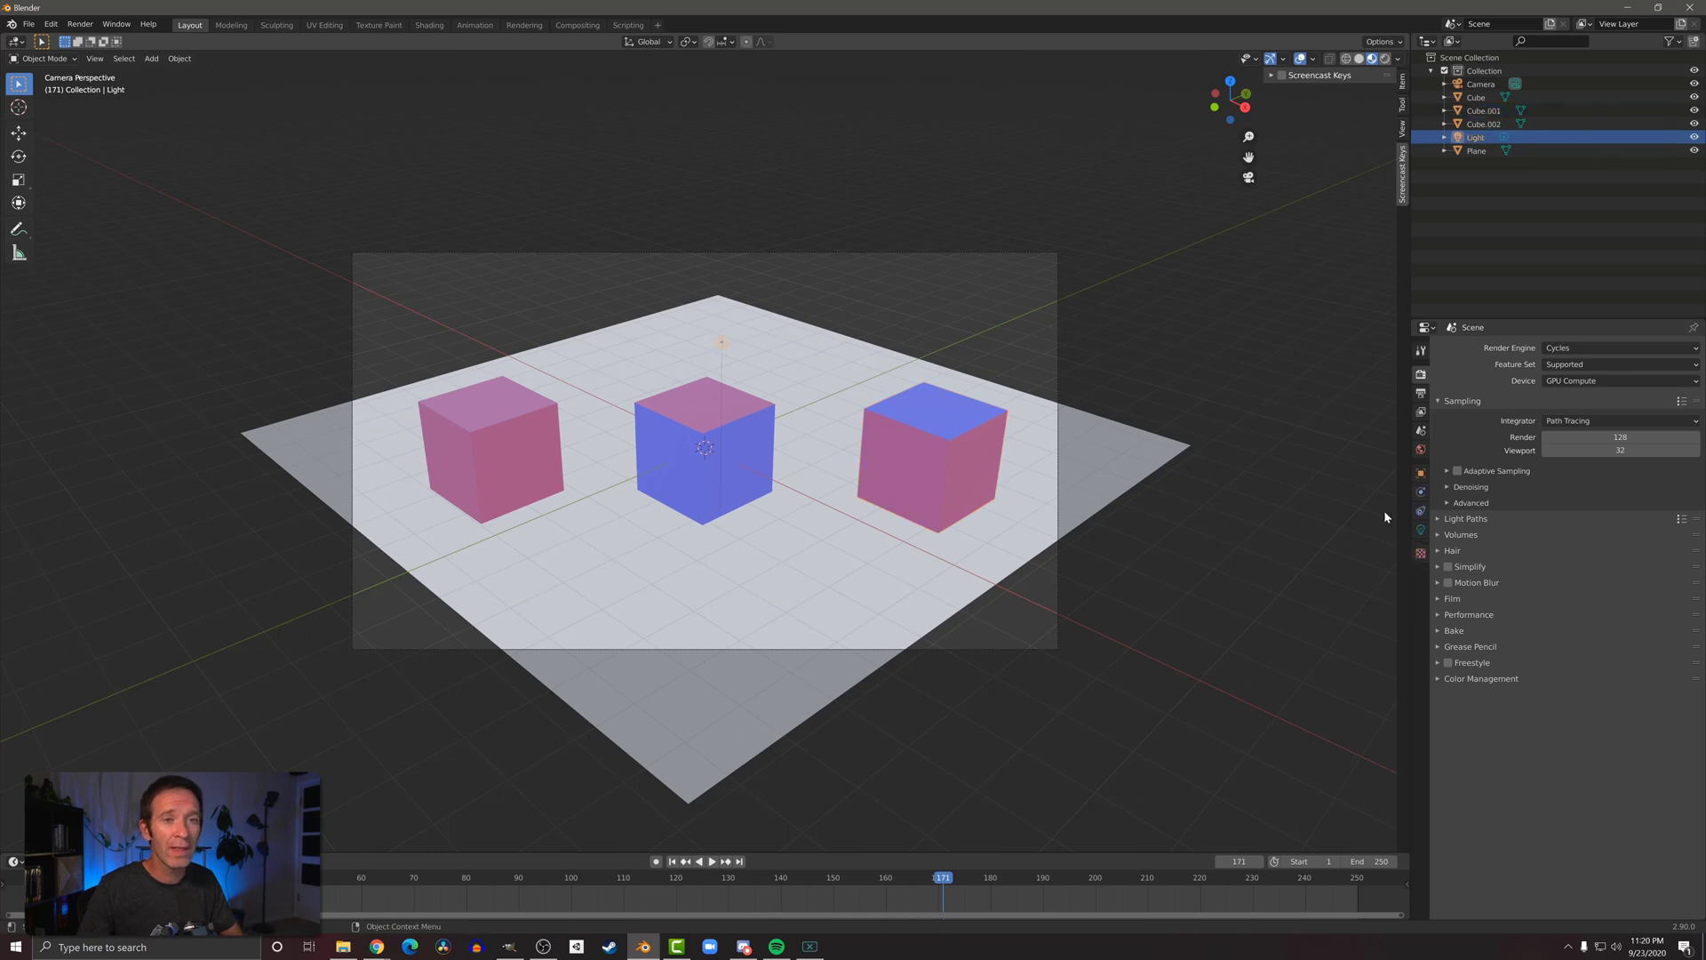
left_click(1421, 528)
left_click(1599, 434)
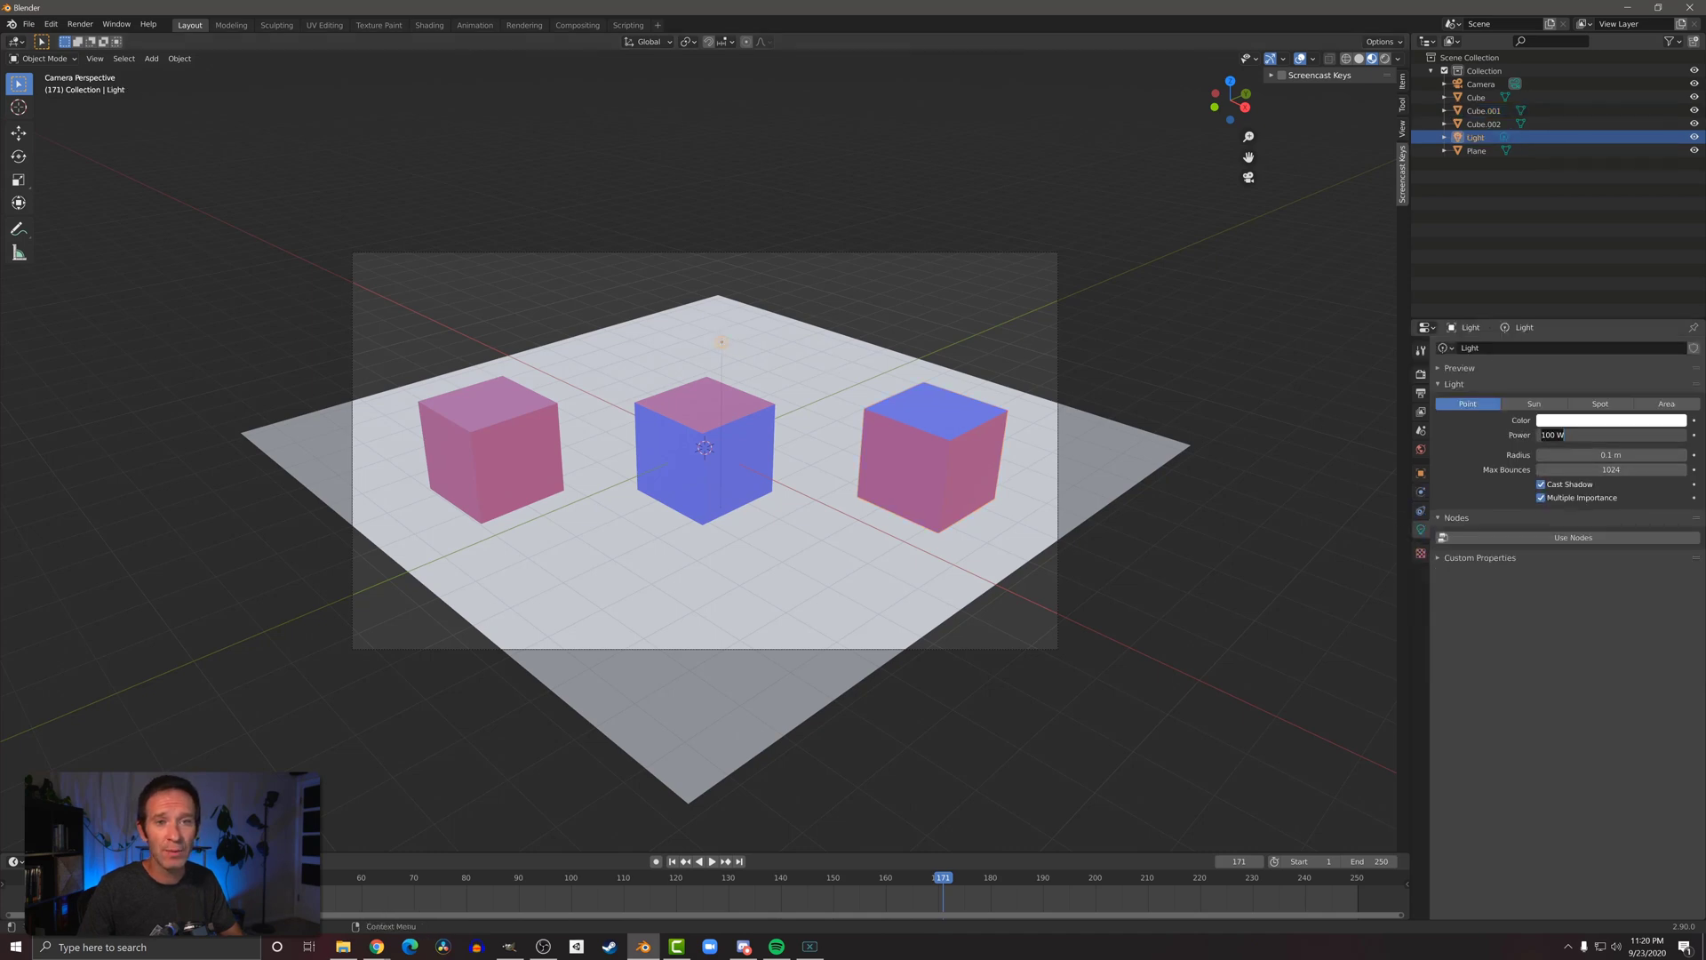
type("10")
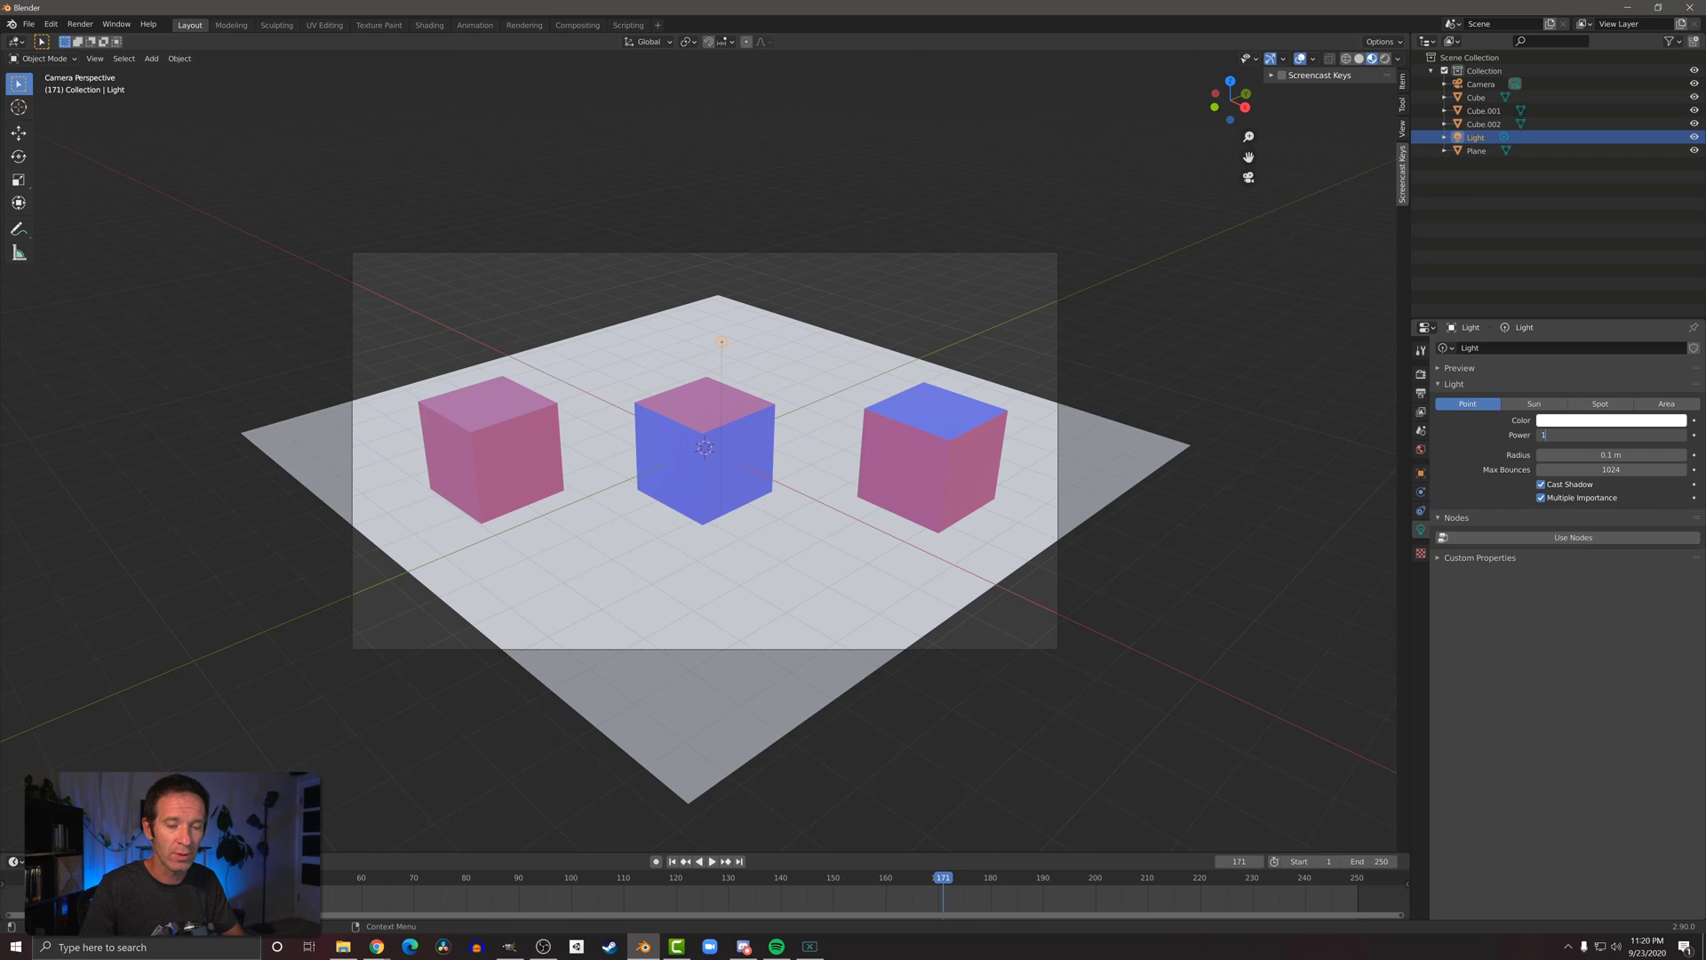
key("Return")
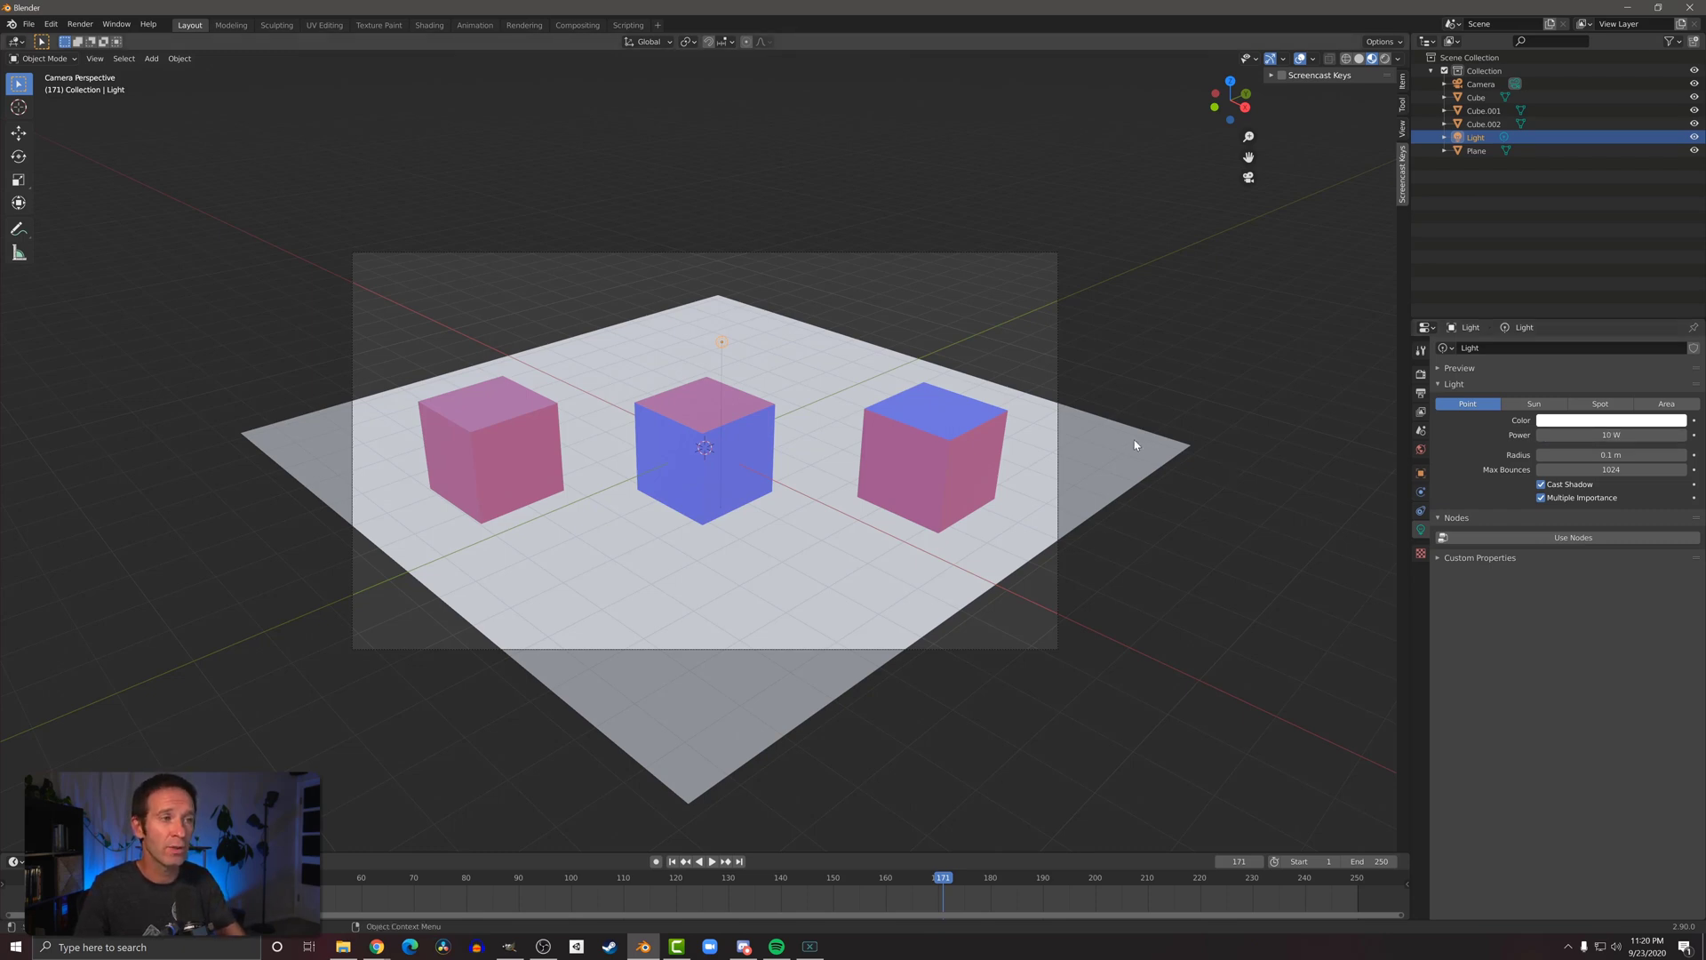
key("F12")
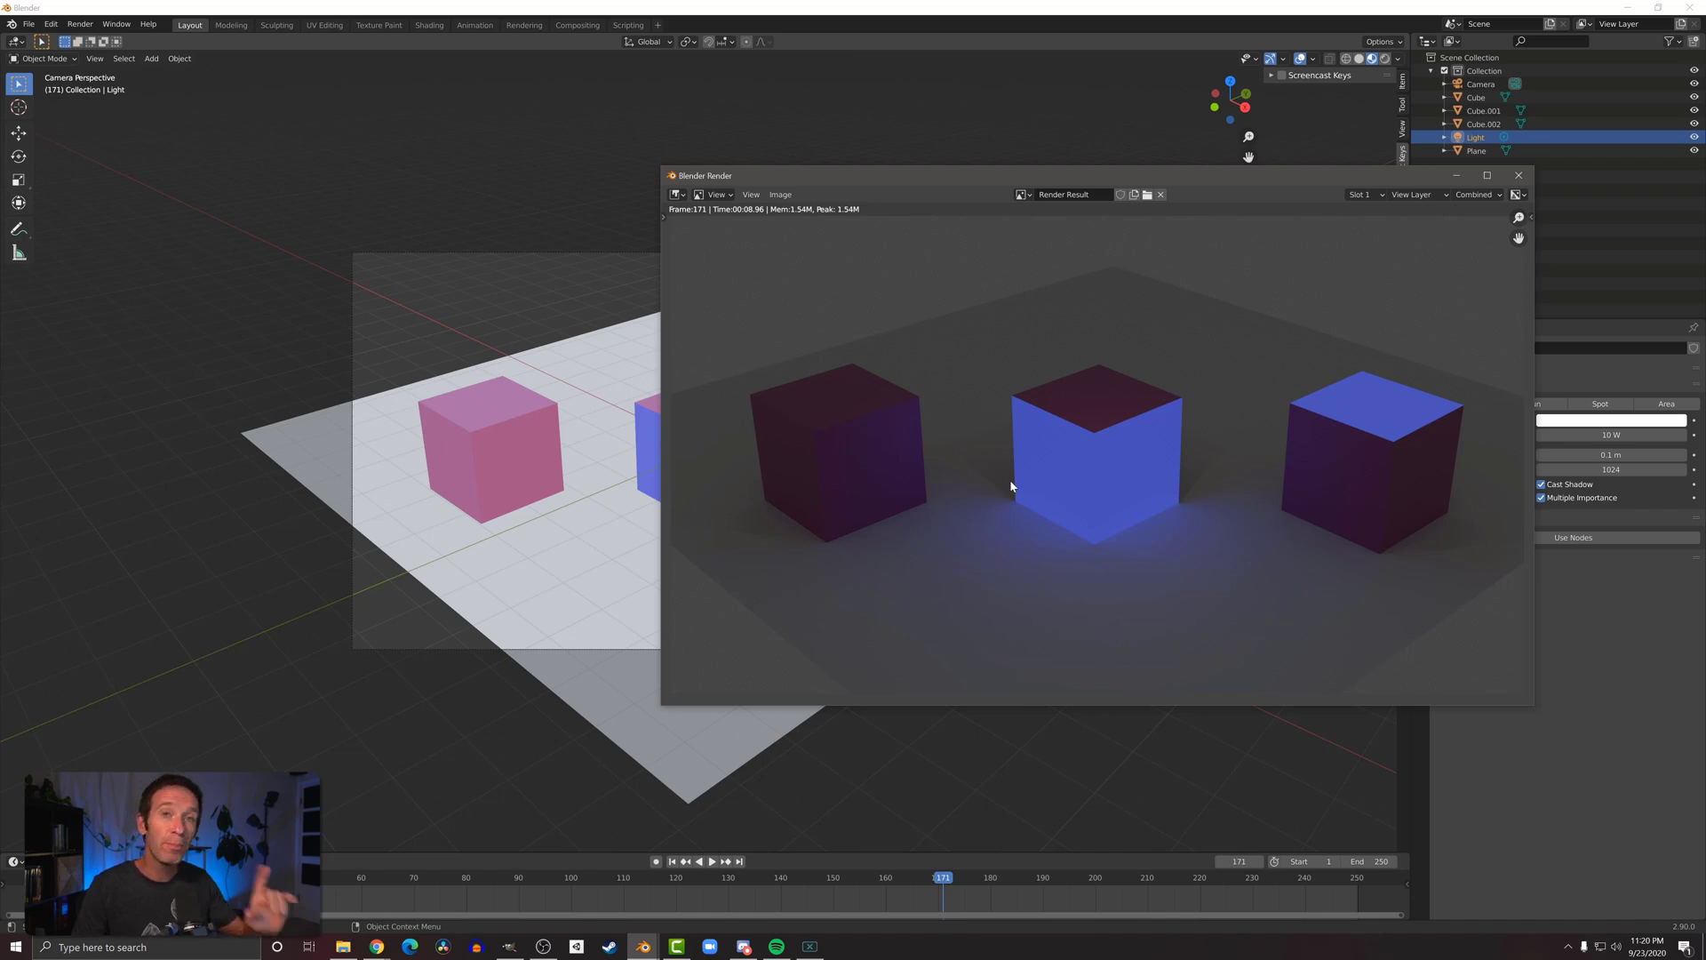
left_click(1519, 175)
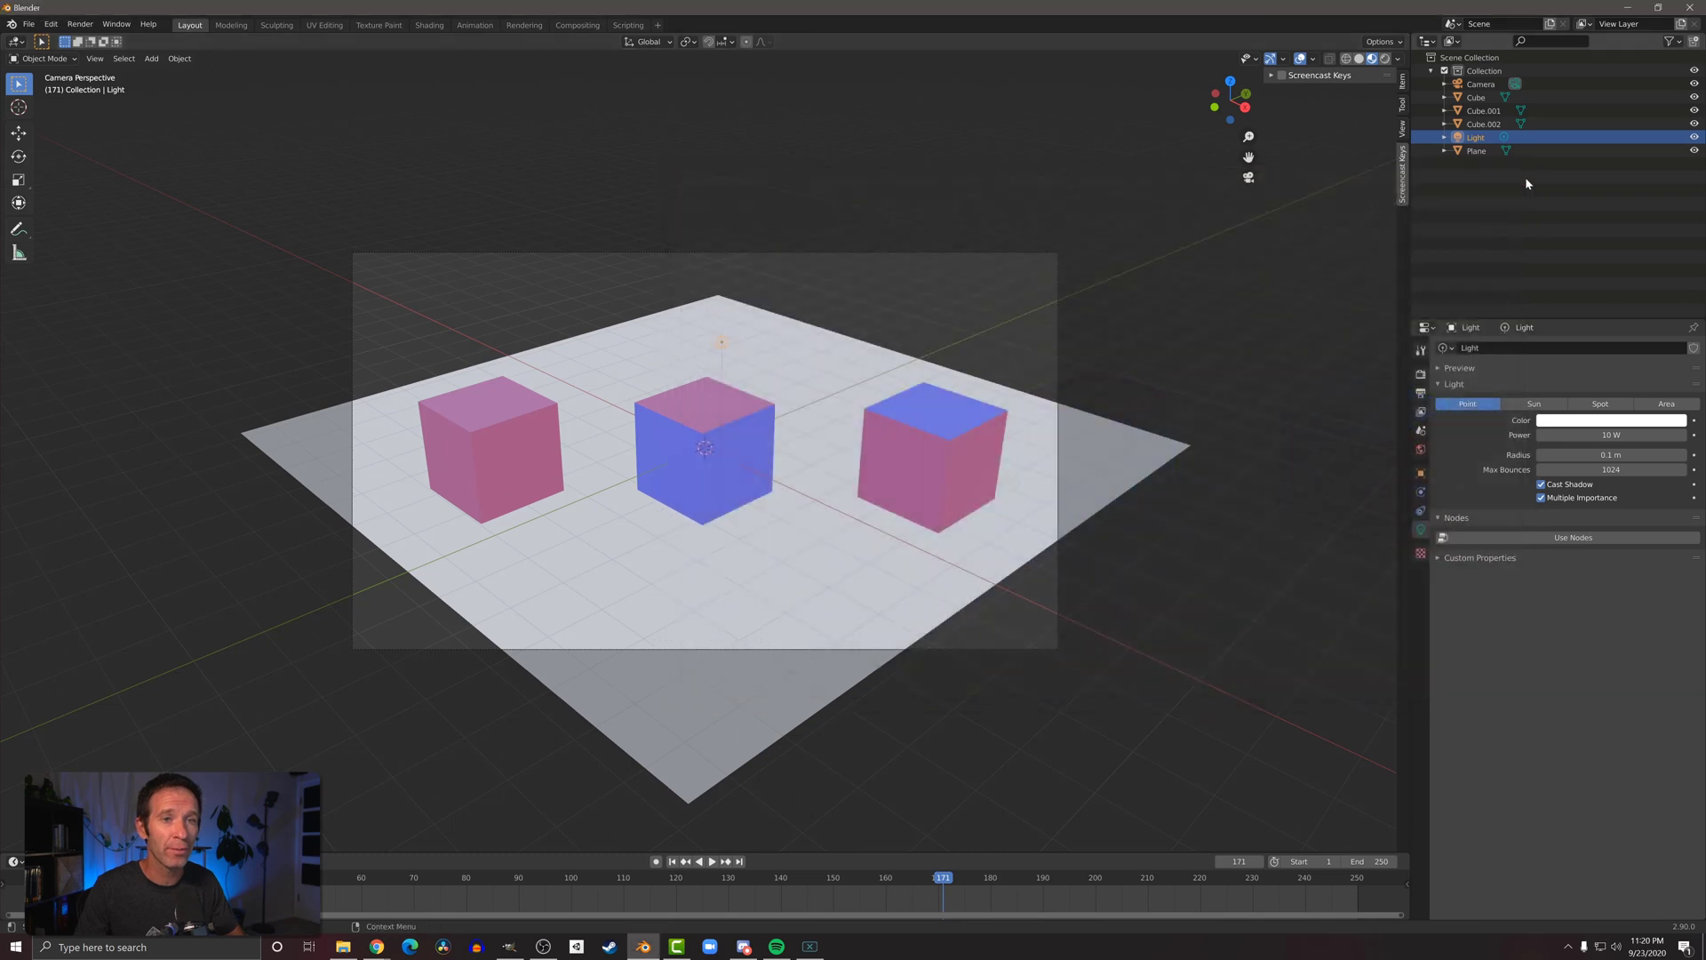
Step: Replace the Blue material's Principled BSDF surface shader with Emission on the middle cube
left_click(952, 471)
left_click(1420, 586)
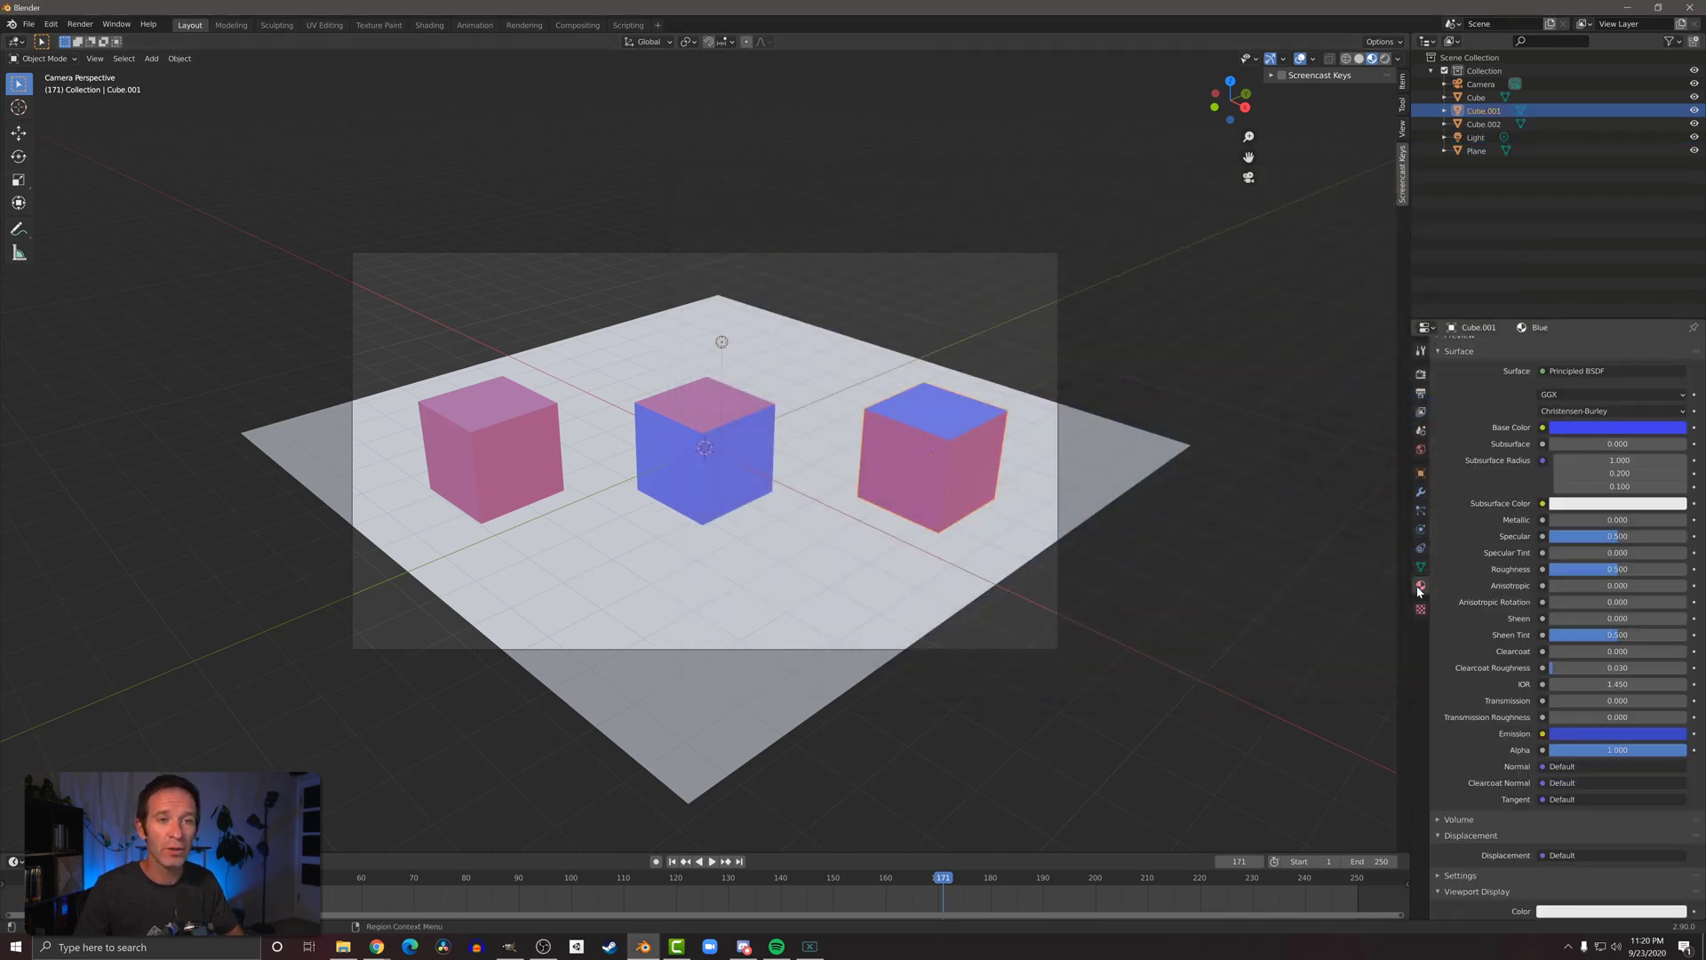
scroll(1479, 477, "up", 4)
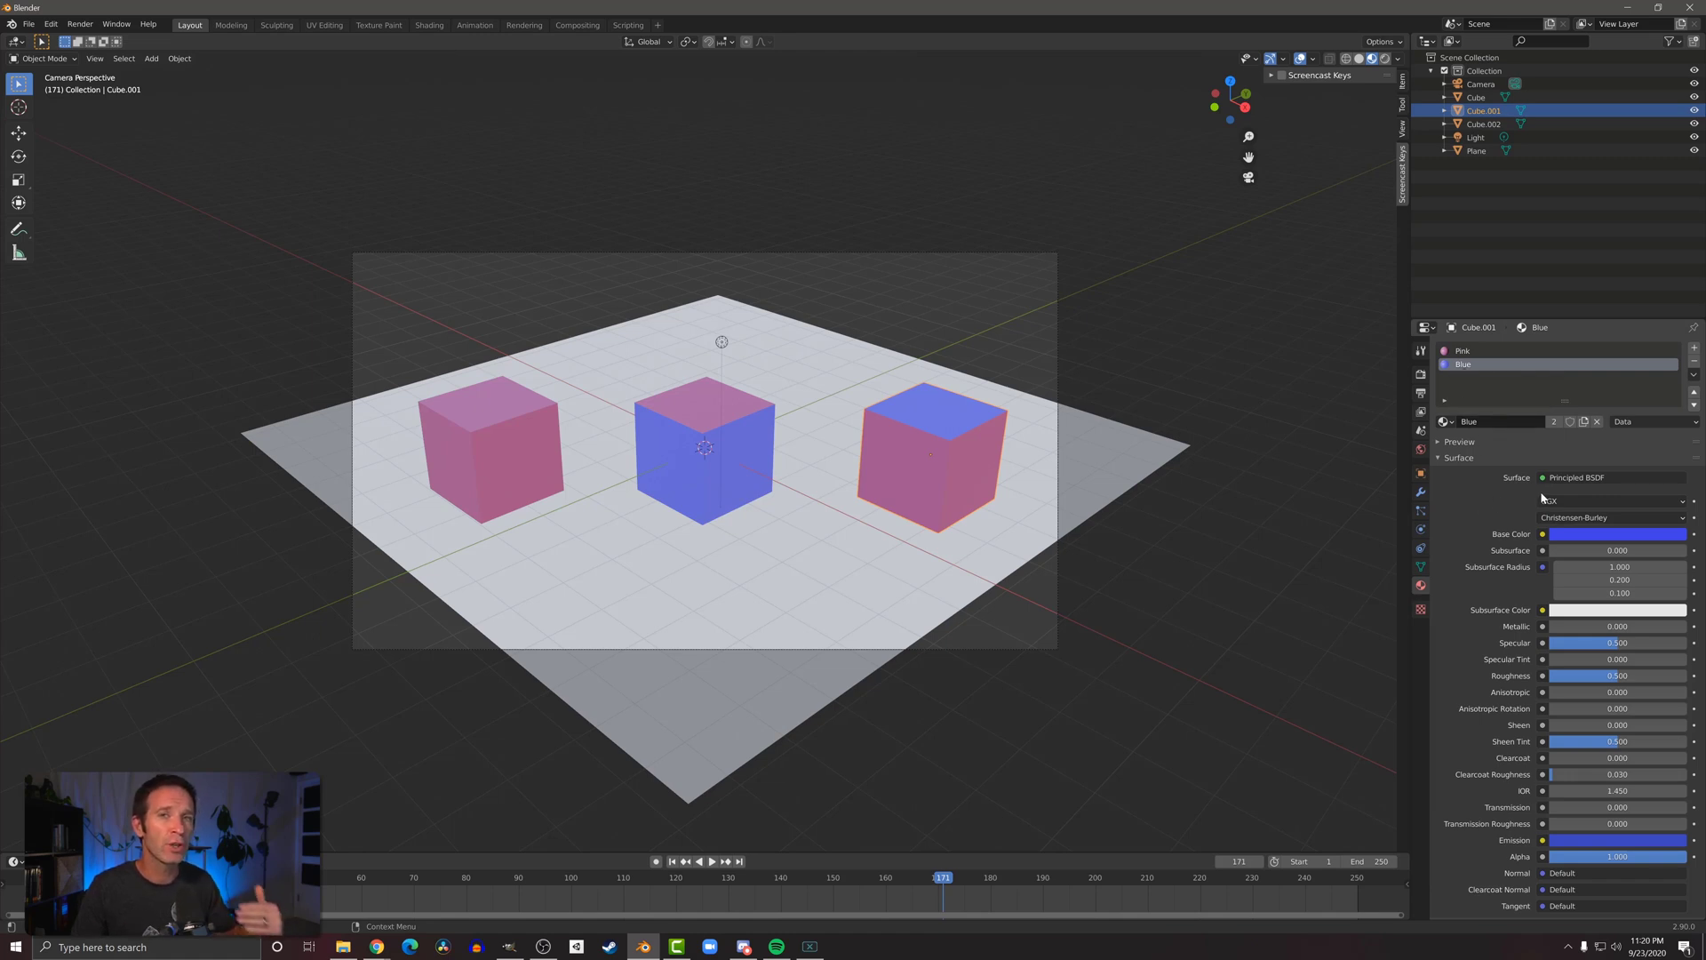
left_click(1619, 478)
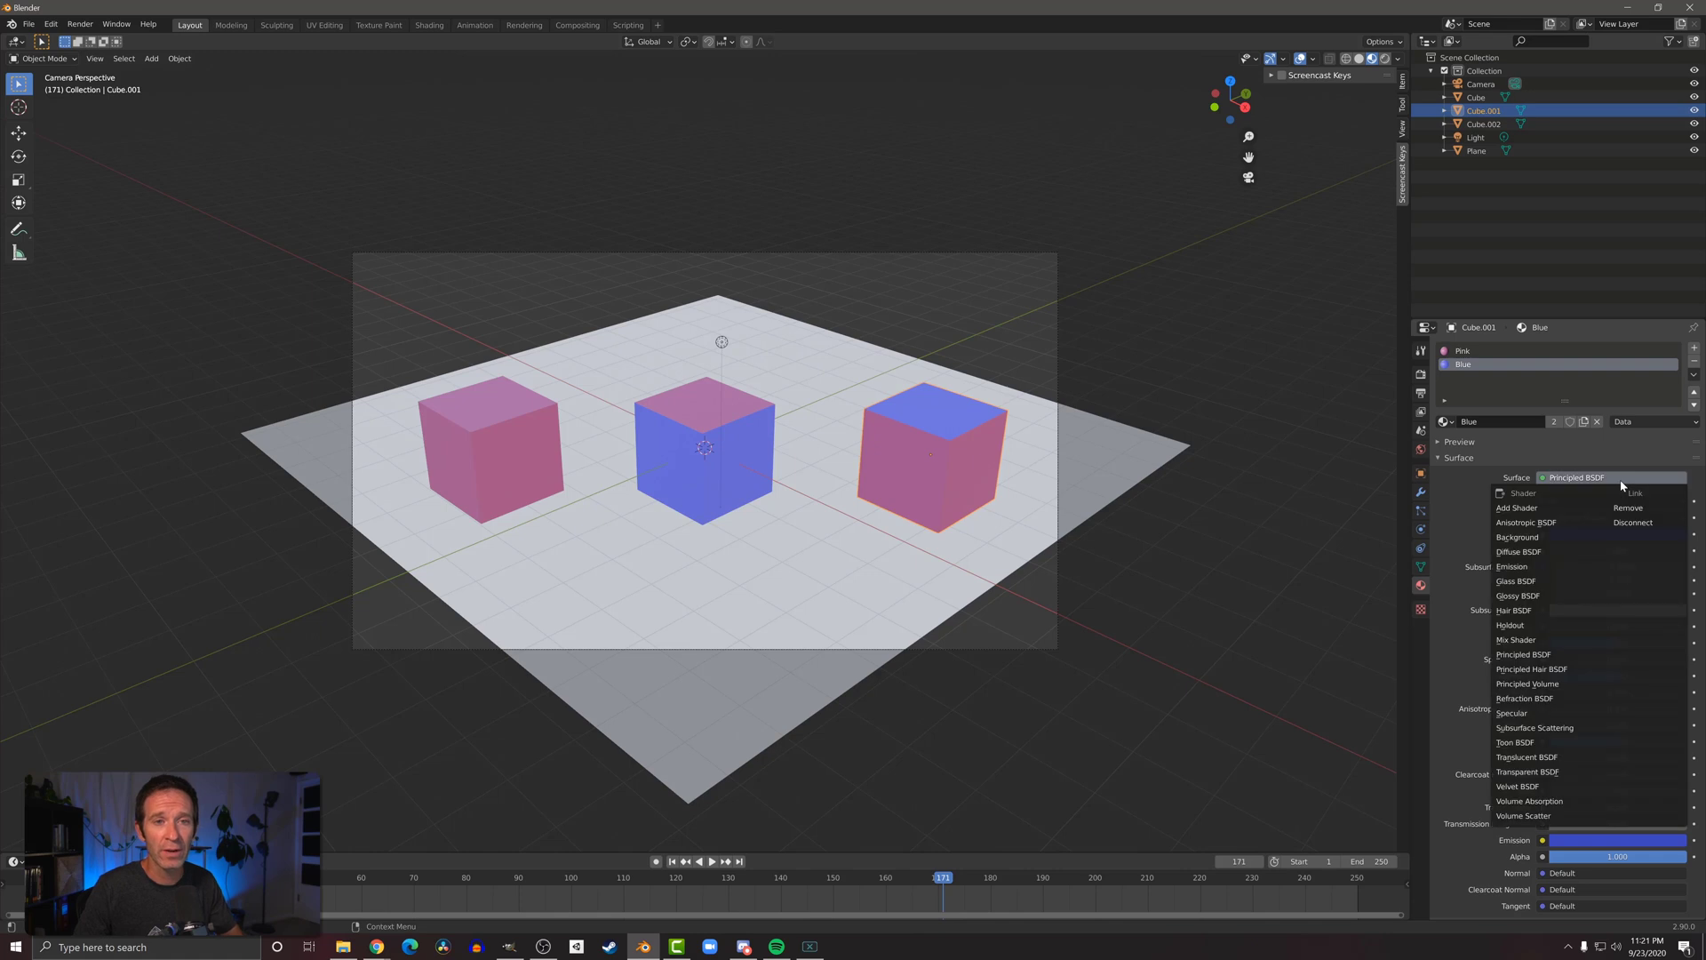
left_click(1554, 569)
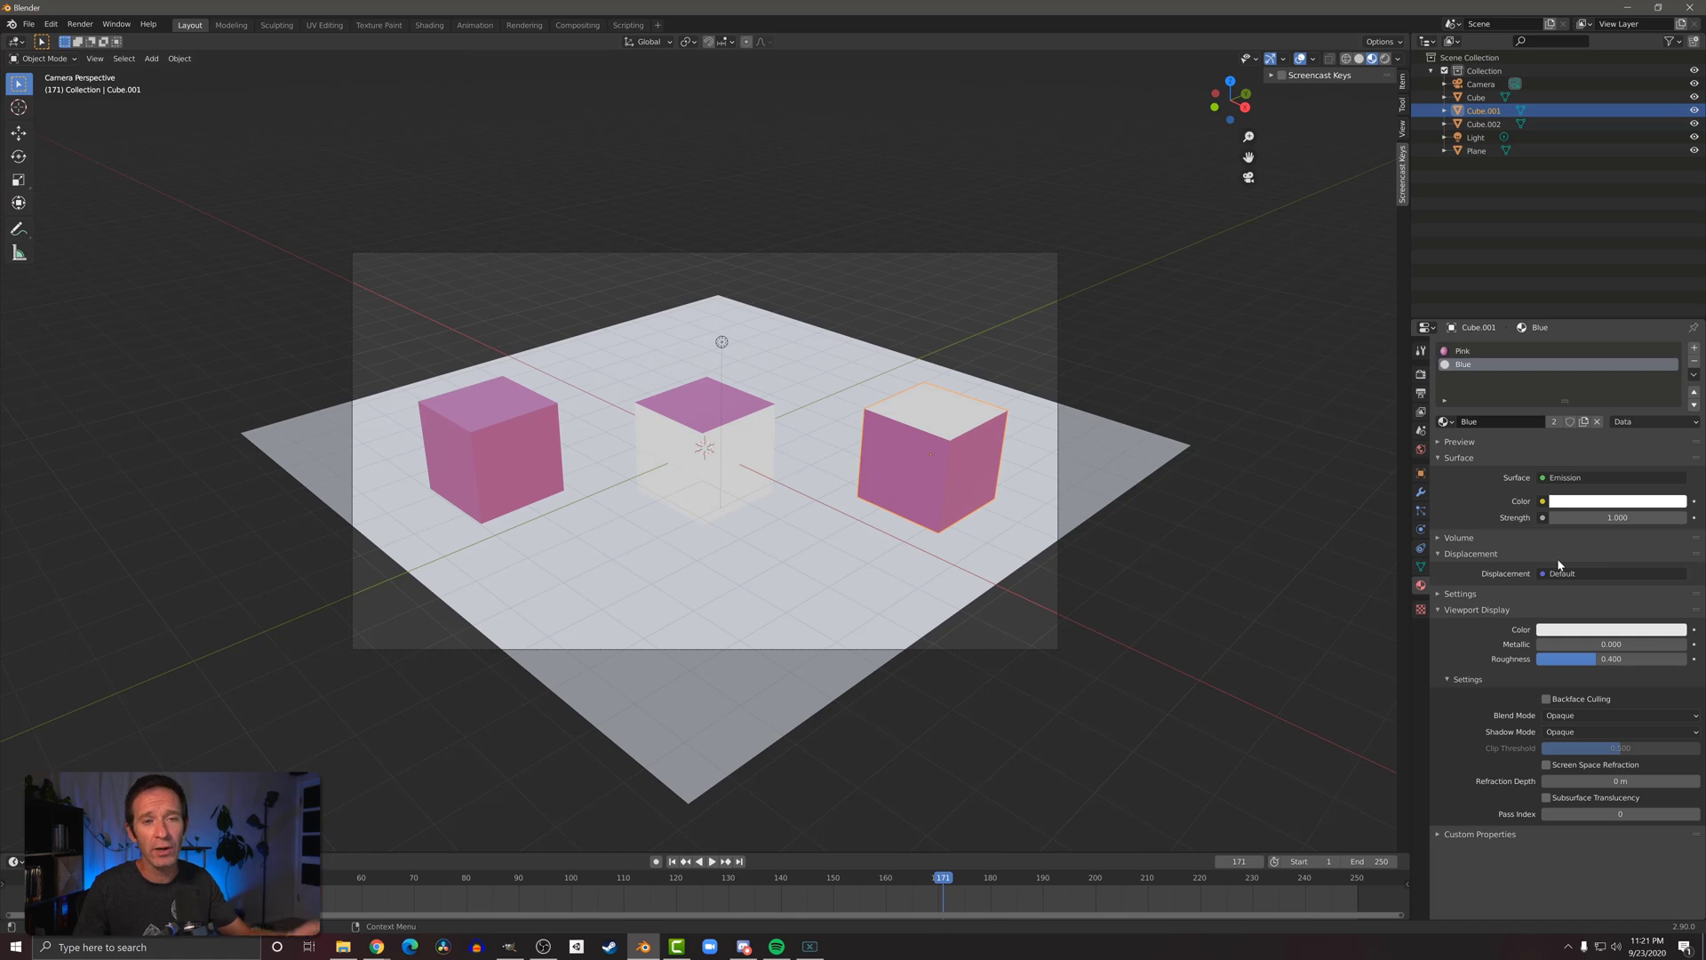
Step: Give the Blue material's emission a blue colour at strength 5.700
left_click(1584, 506)
left_click_drag(1649, 356, 1646, 333)
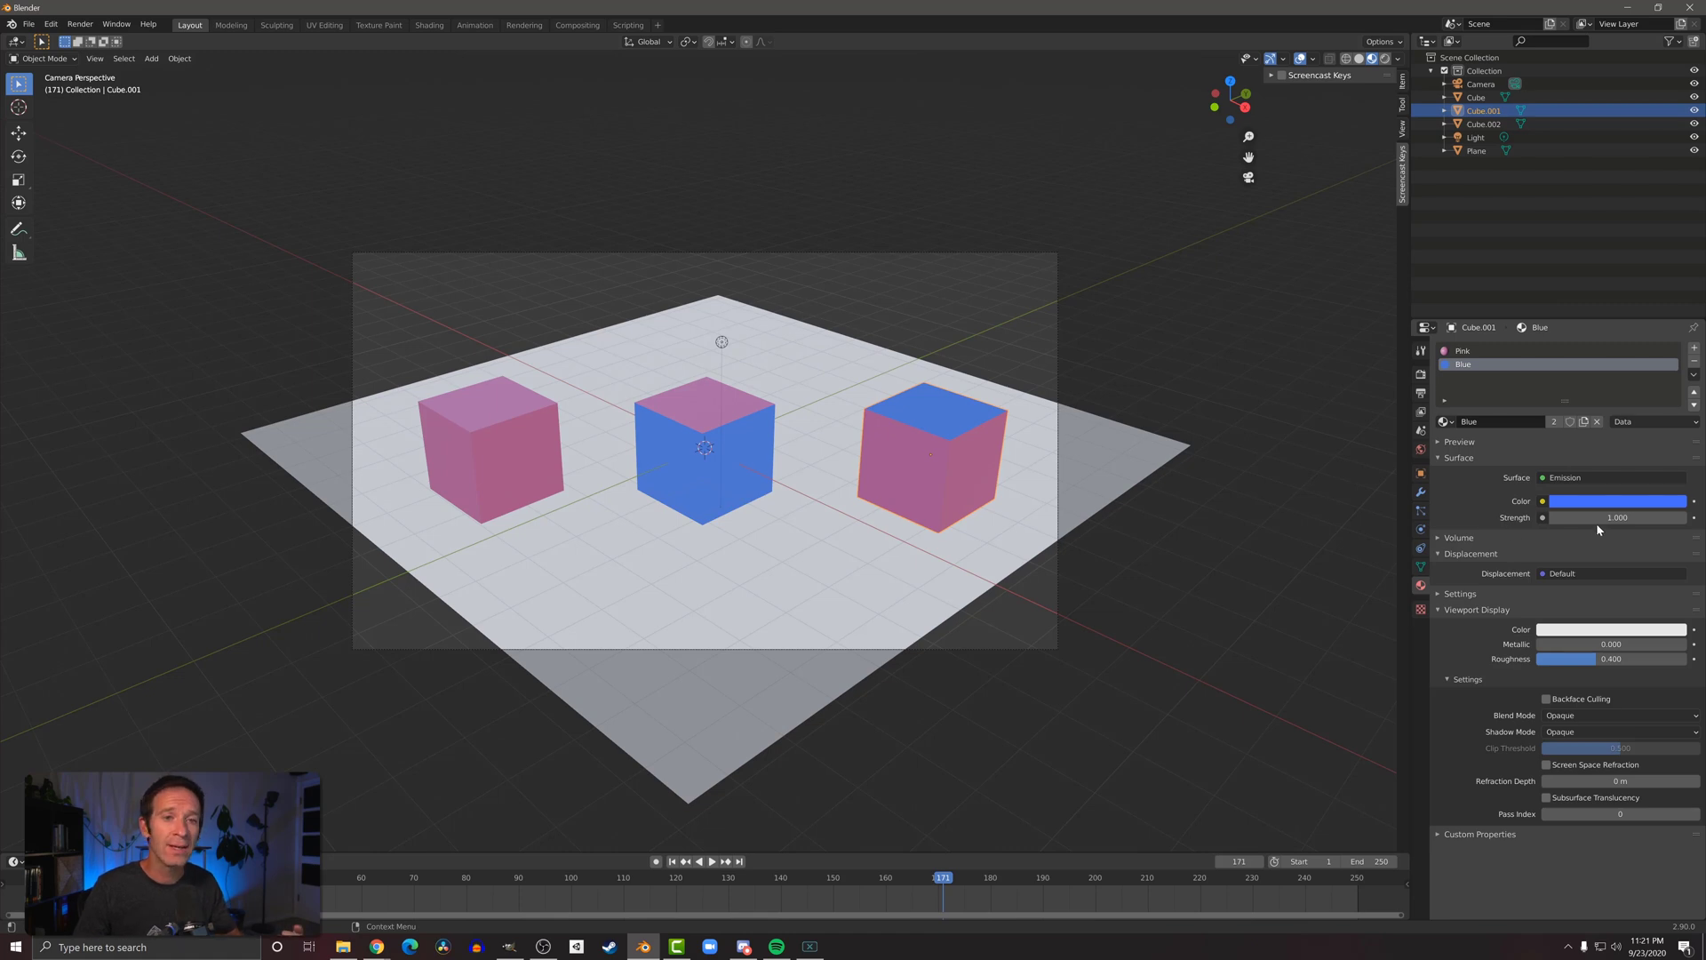
left_click_drag(1596, 523, 1685, 523)
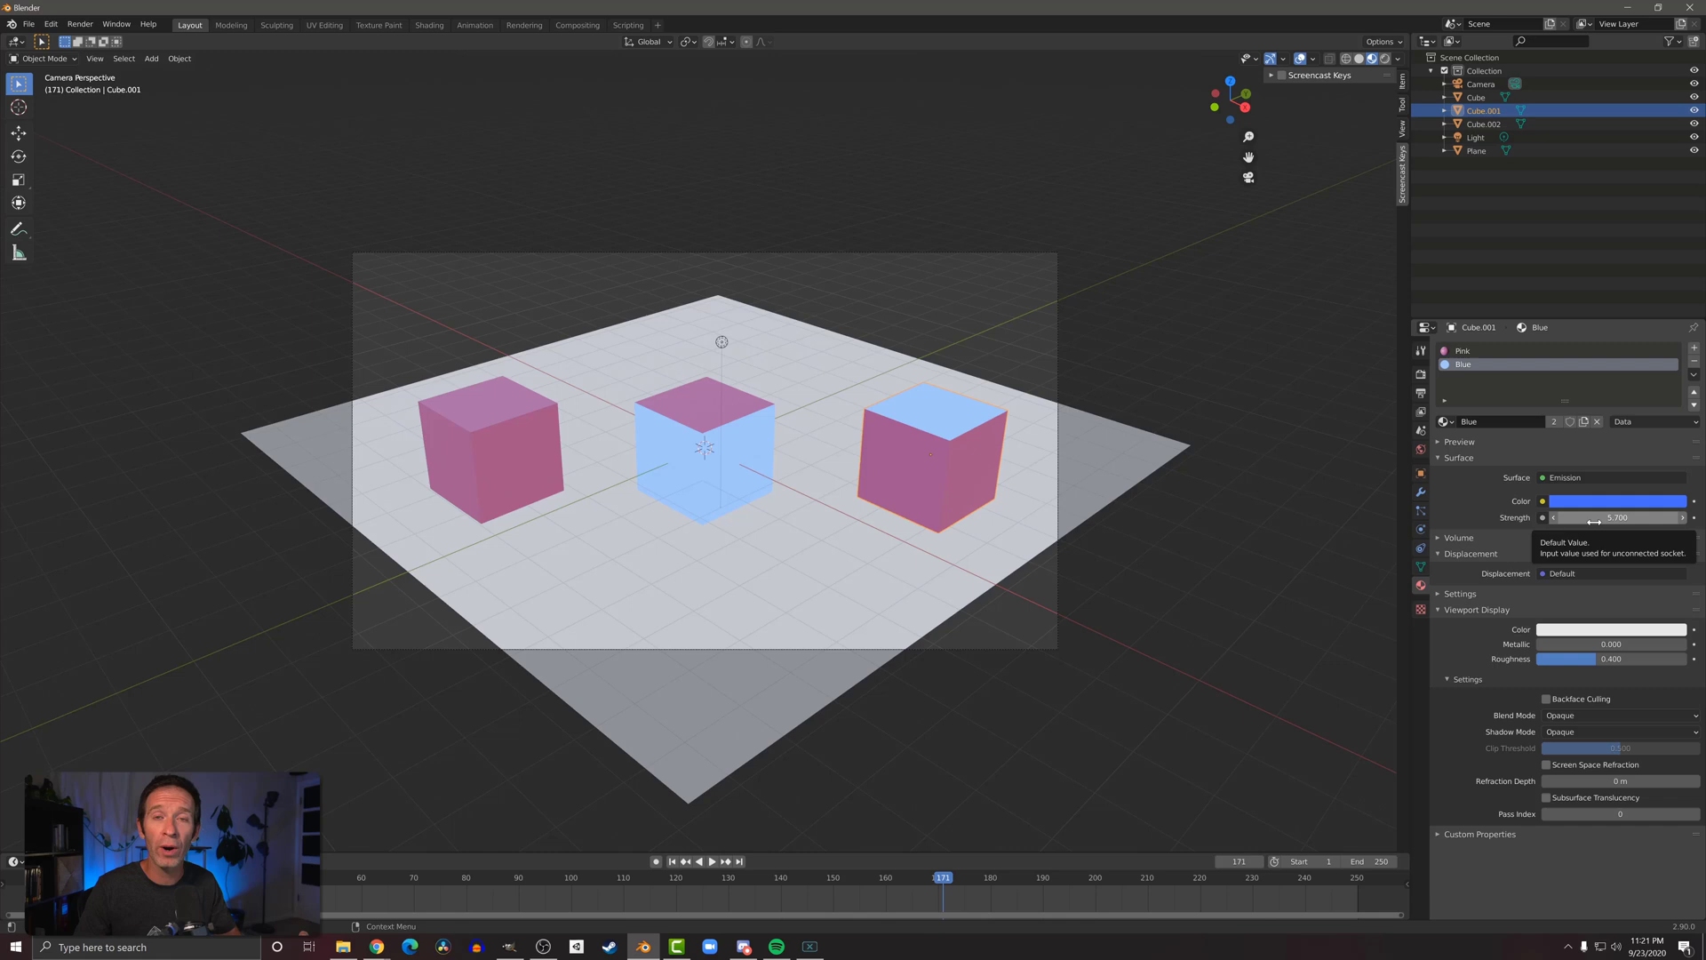
left_click(1155, 549)
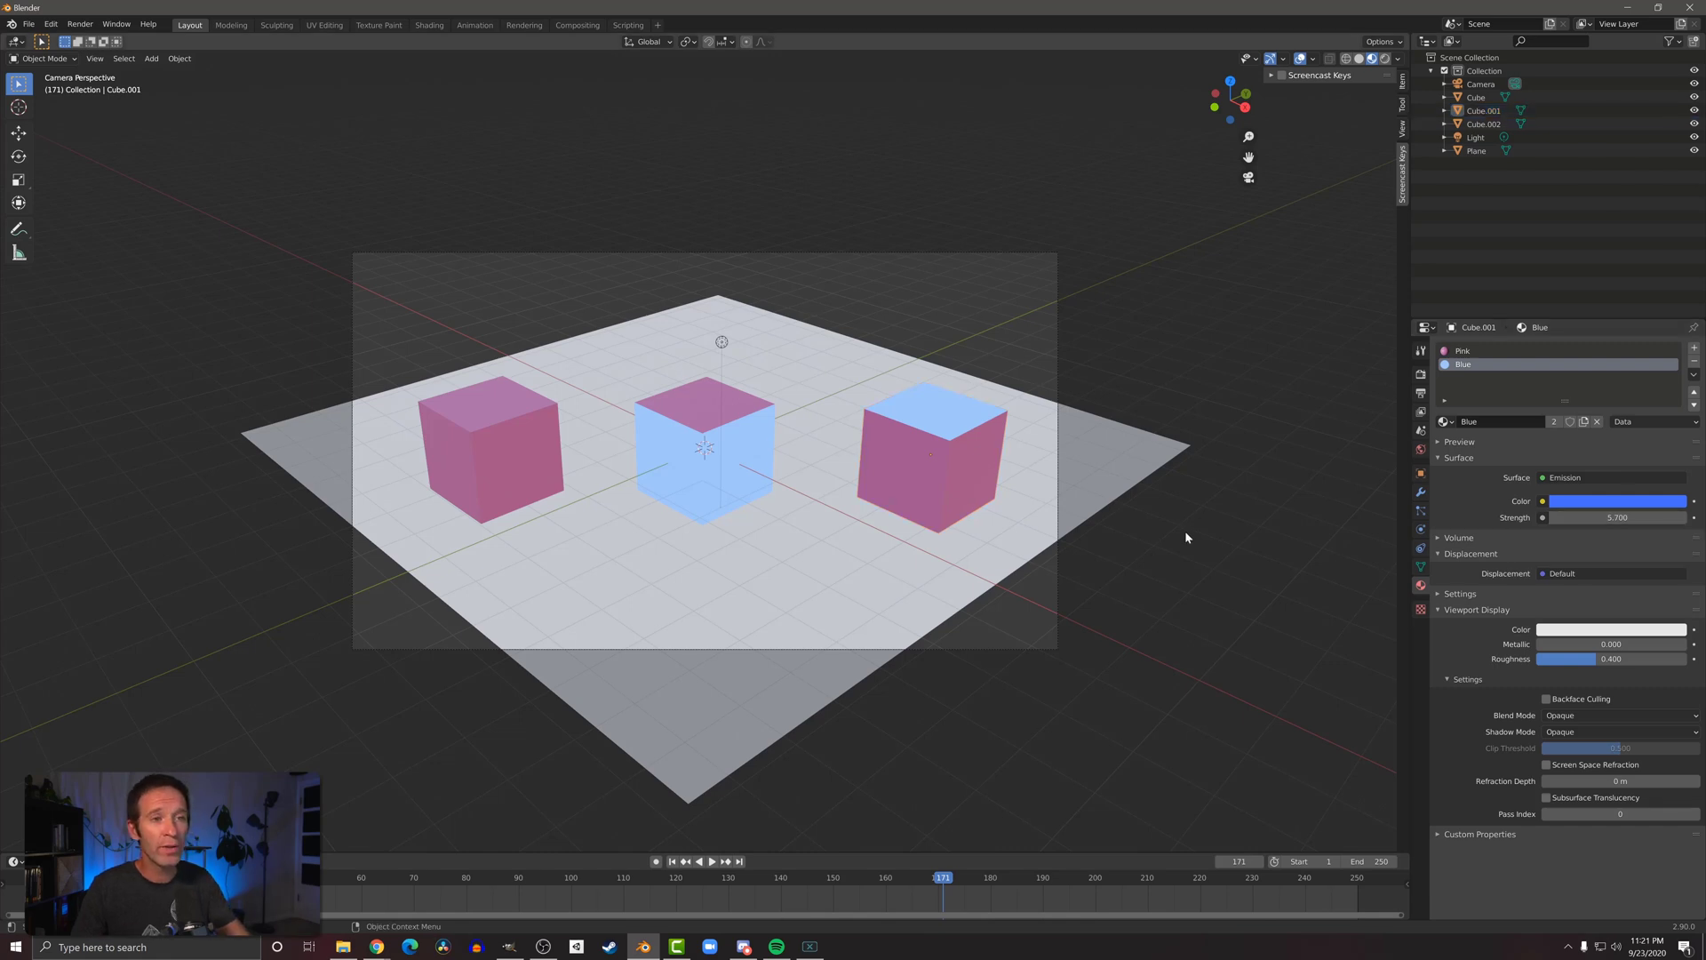
Step: Render the current frame (171) in Cycles with F12
key("F12")
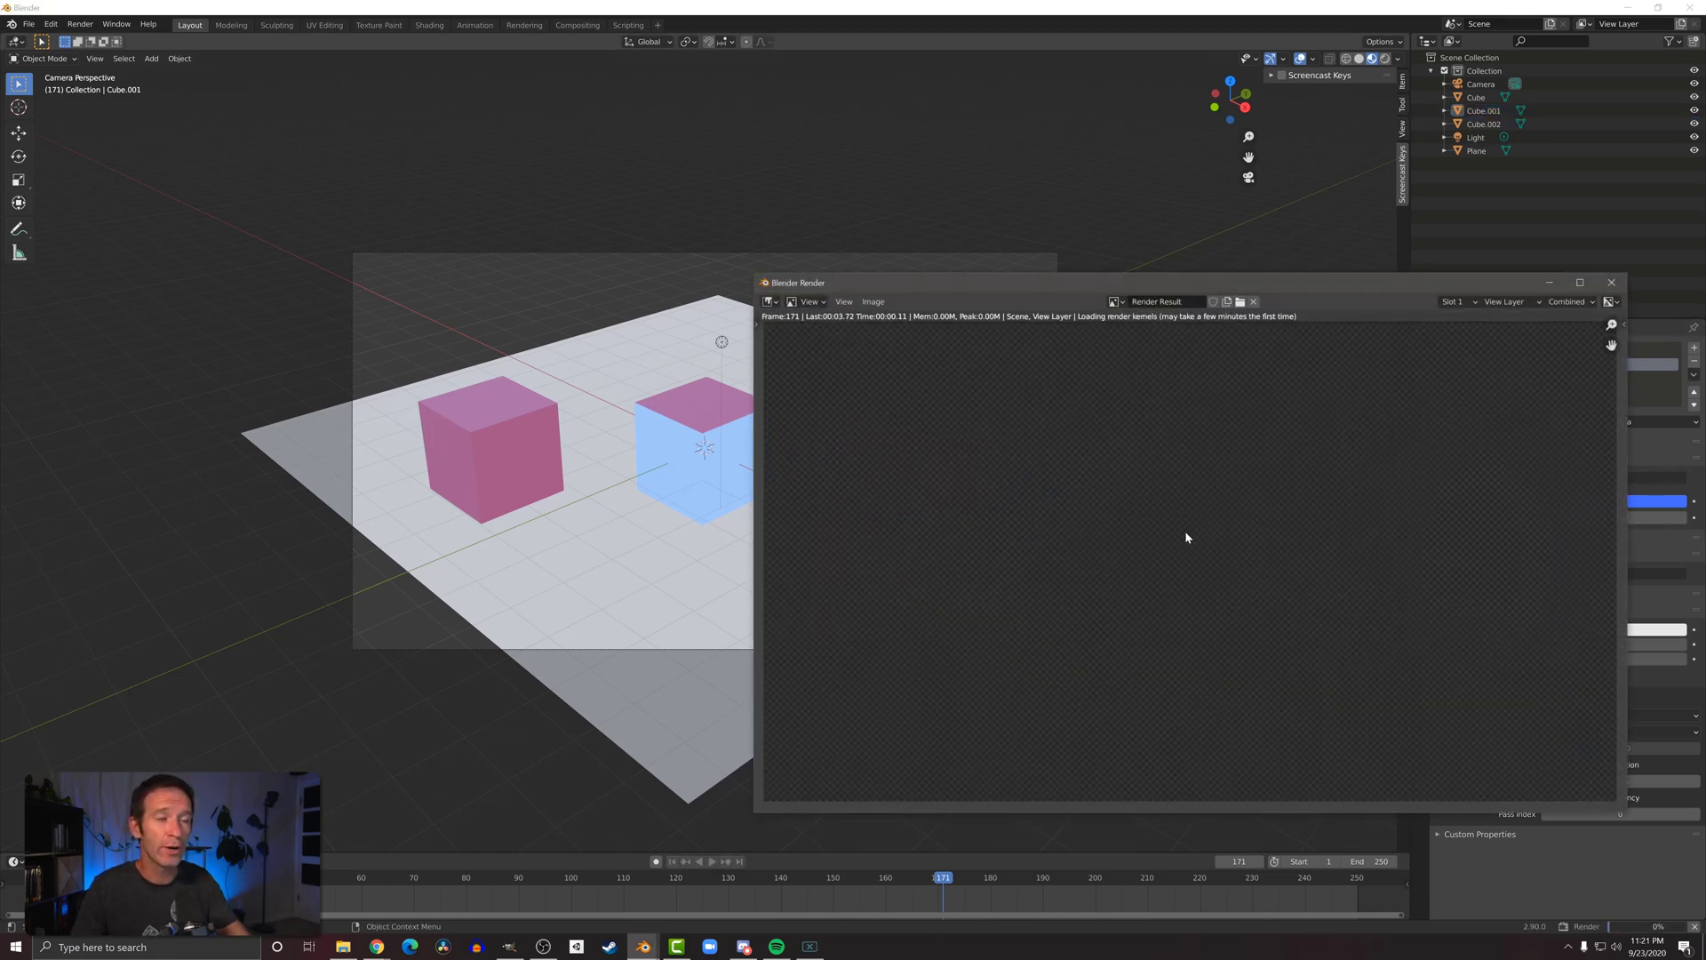